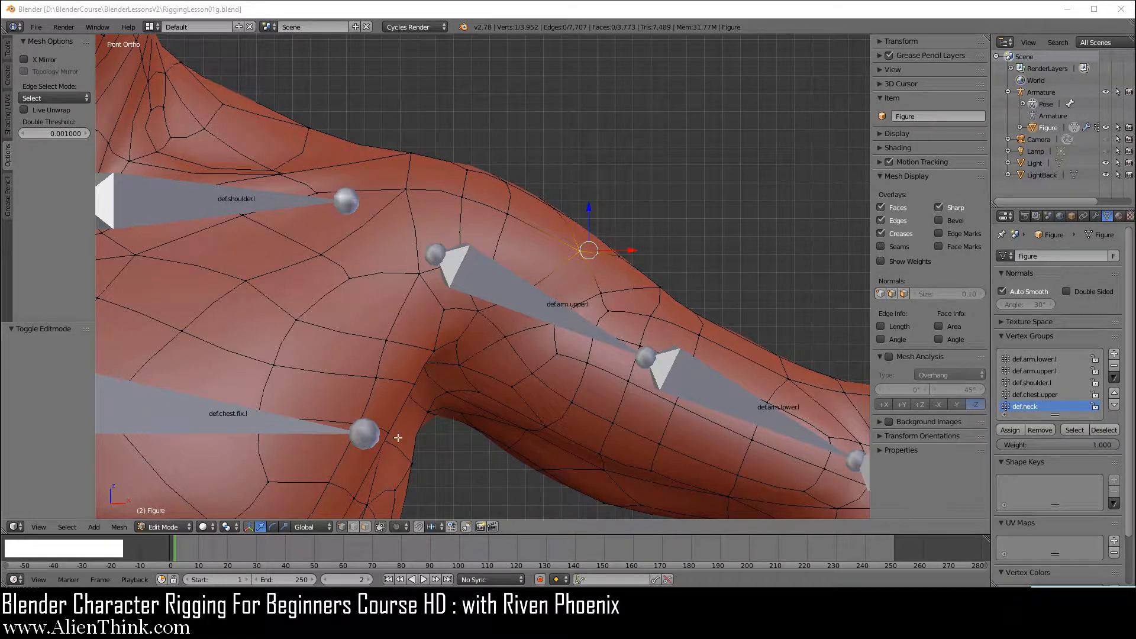
- Hide the transform manipulator, select two adjacent vertices on the upper edge of the shoulder, and inspect their median coordinates
left_click(249, 529)
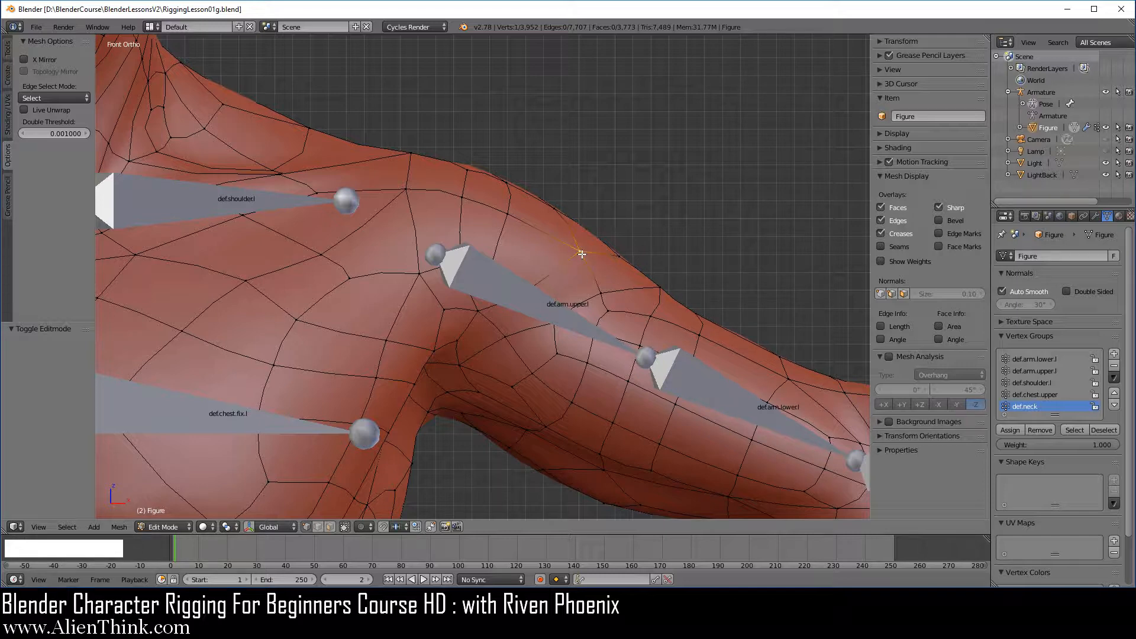
right_click(508, 214)
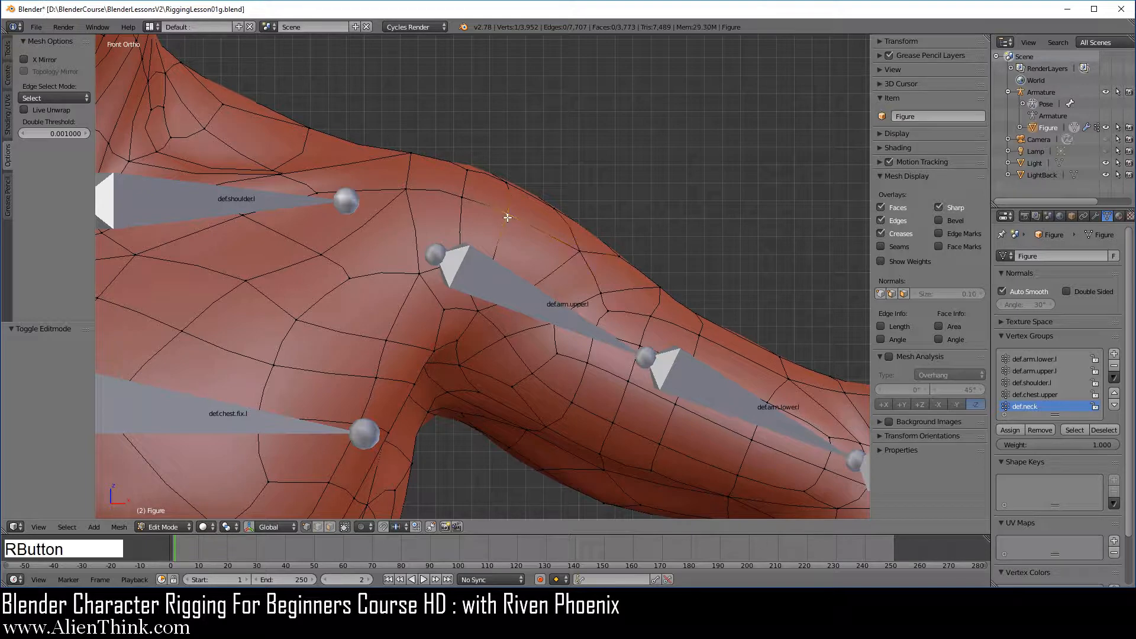
right_click(583, 253, "shift")
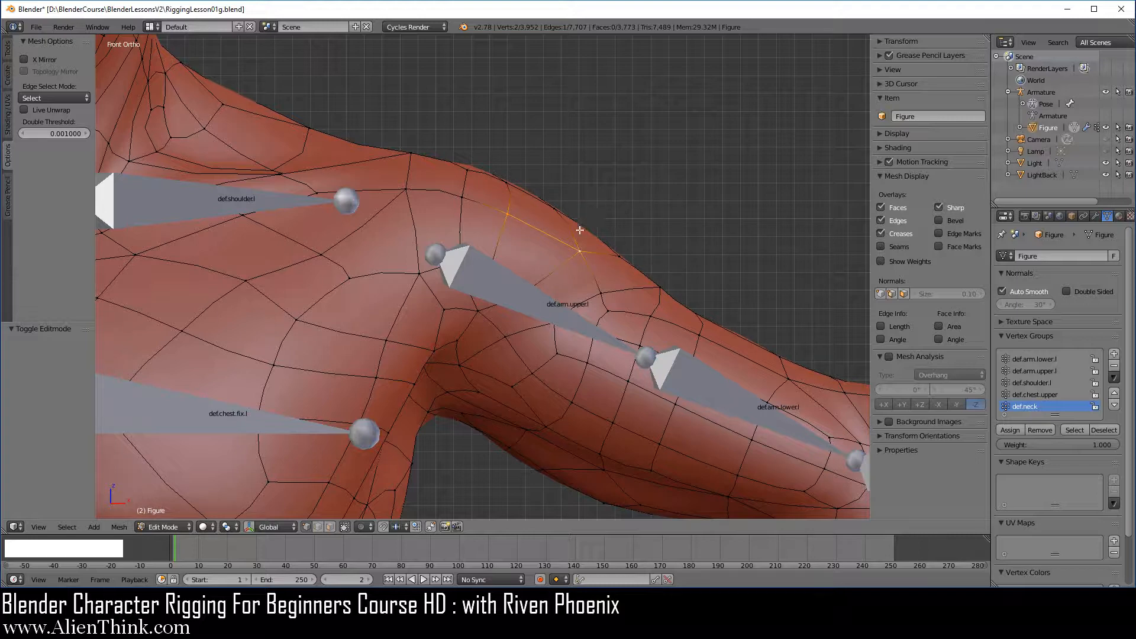
left_click(882, 39)
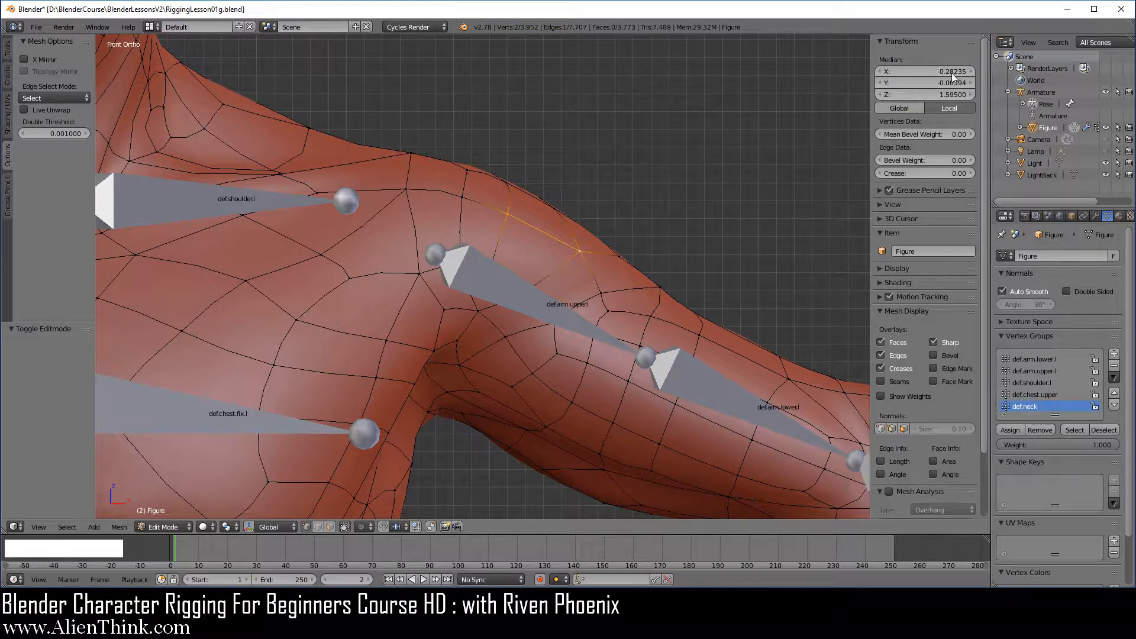
left_click(880, 42)
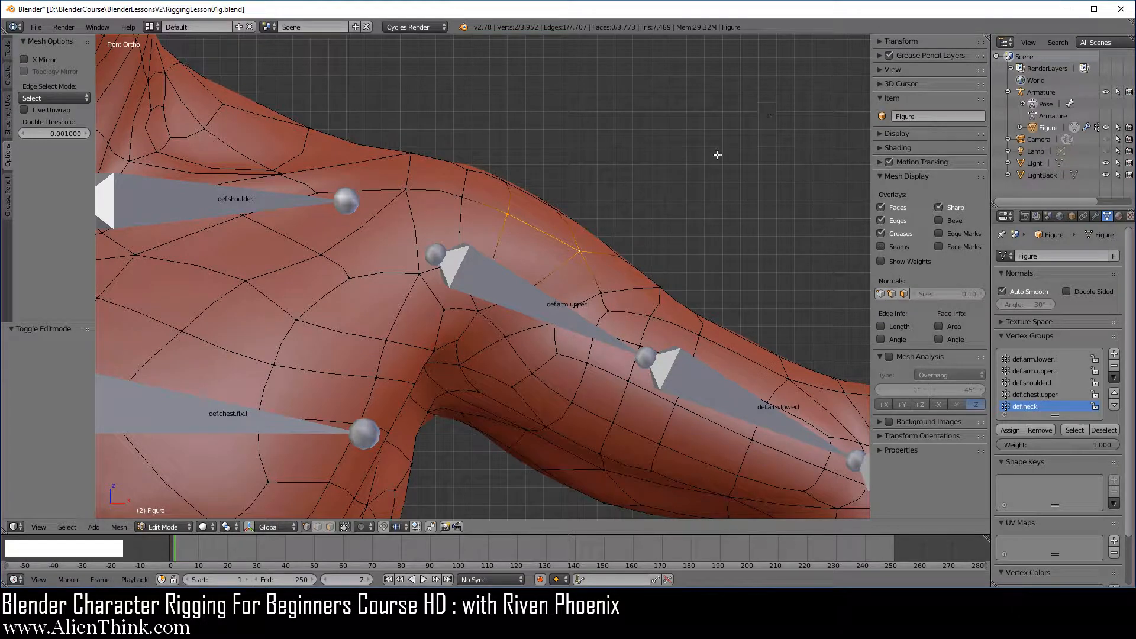
- Assign only the outer of the two shoulder vertices to the def.arm.lower.l vertex group with a weight of 1.000
right_click(579, 252)
left_click(1049, 358)
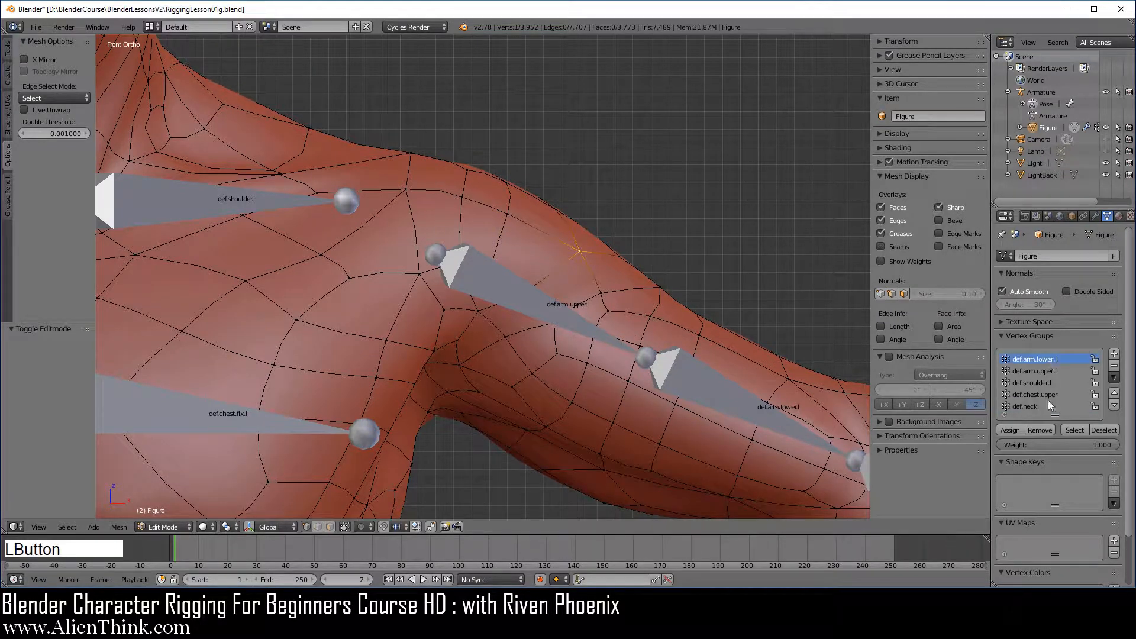
left_click(1010, 430)
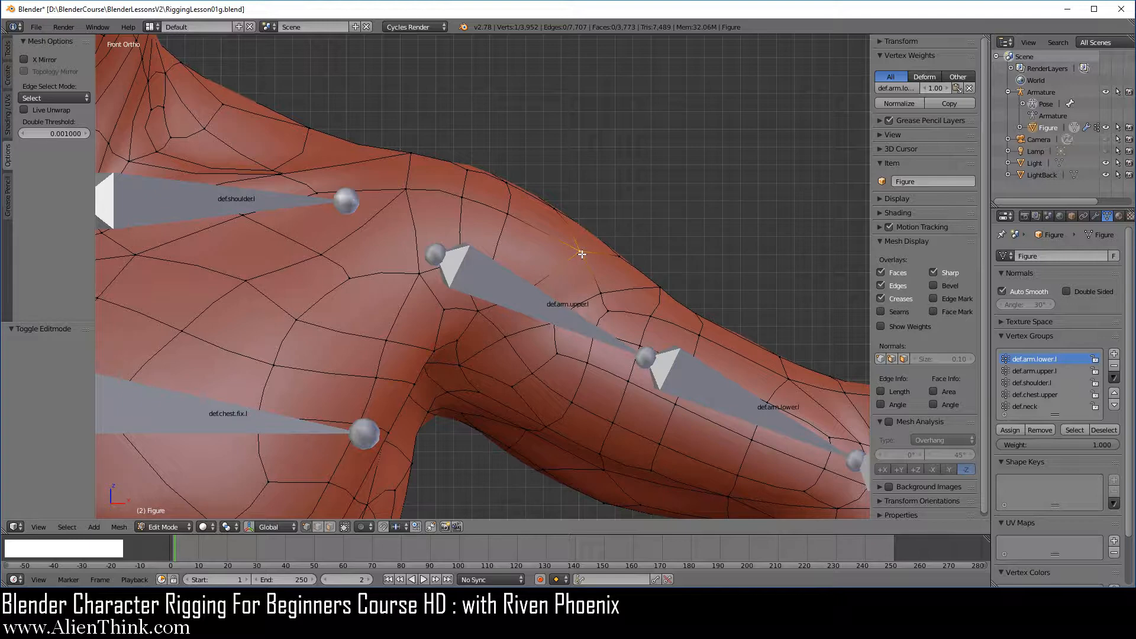
- Reselect the shoulder vertex through its def.arm.lower.l group and widen the sidebar to read its vertex weights
left_click(1102, 432)
left_click(1081, 429)
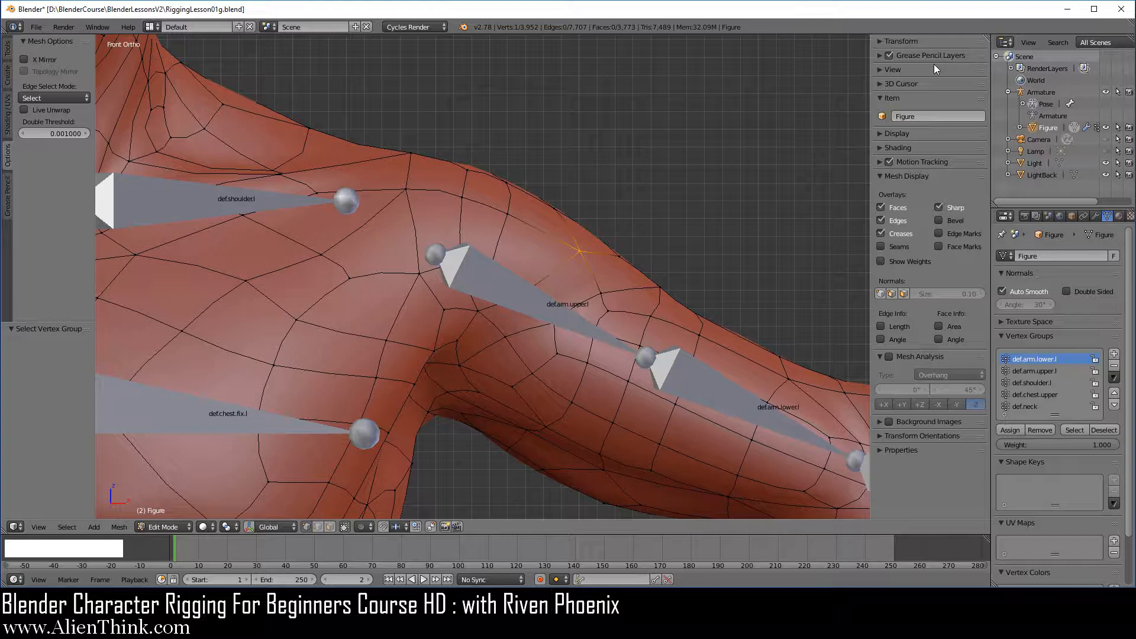
right_click(581, 252)
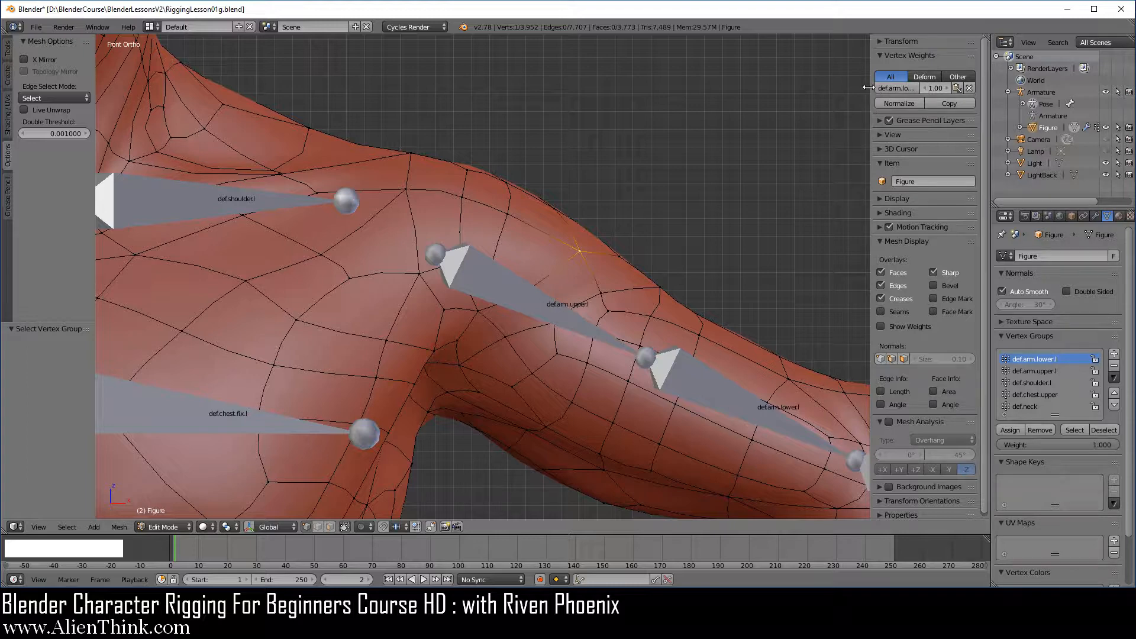
left_click_drag(868, 88, 818, 86)
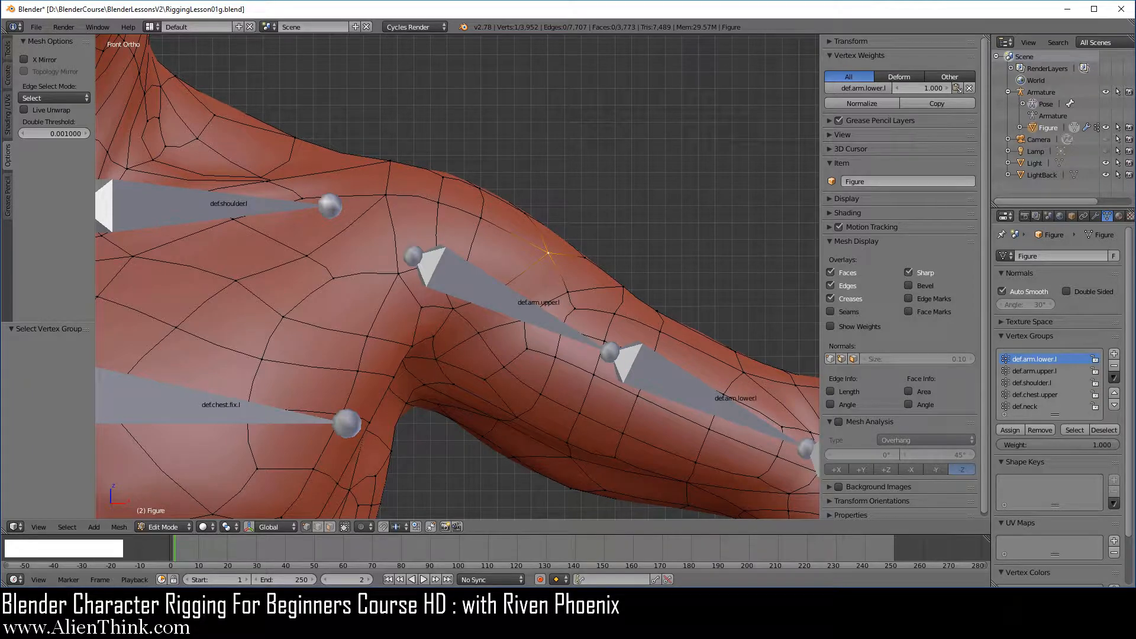
key("F4")
key("F3")
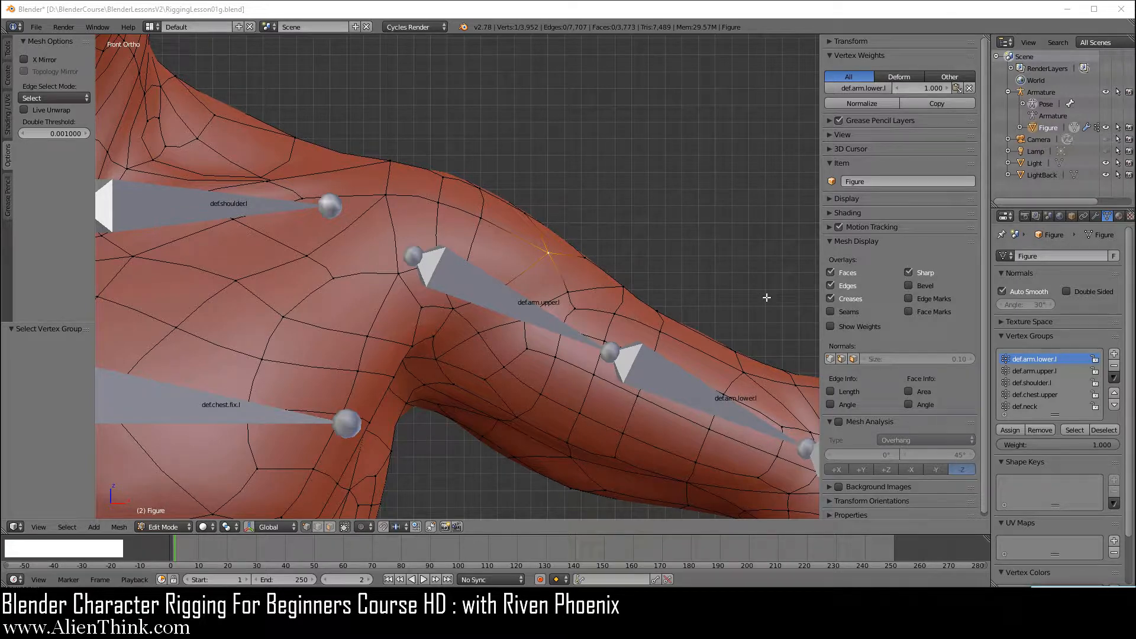
- Sort the vertex groups by bone hierarchy and make def.arm.lower.l the active group
left_click(1035, 359)
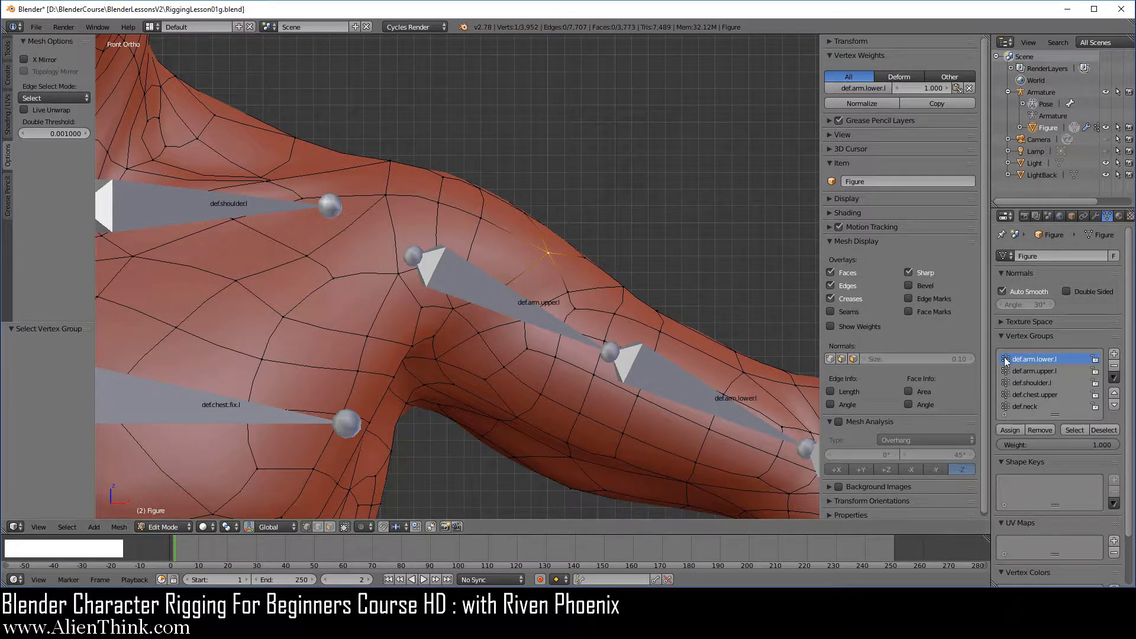
left_click(1114, 379)
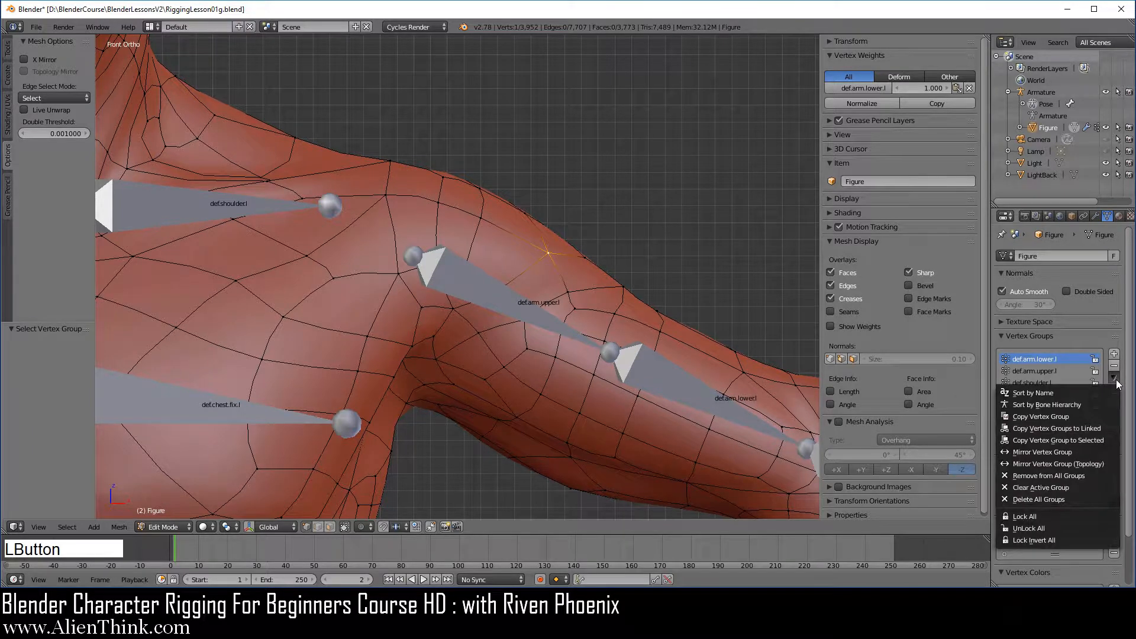
left_click(1071, 403)
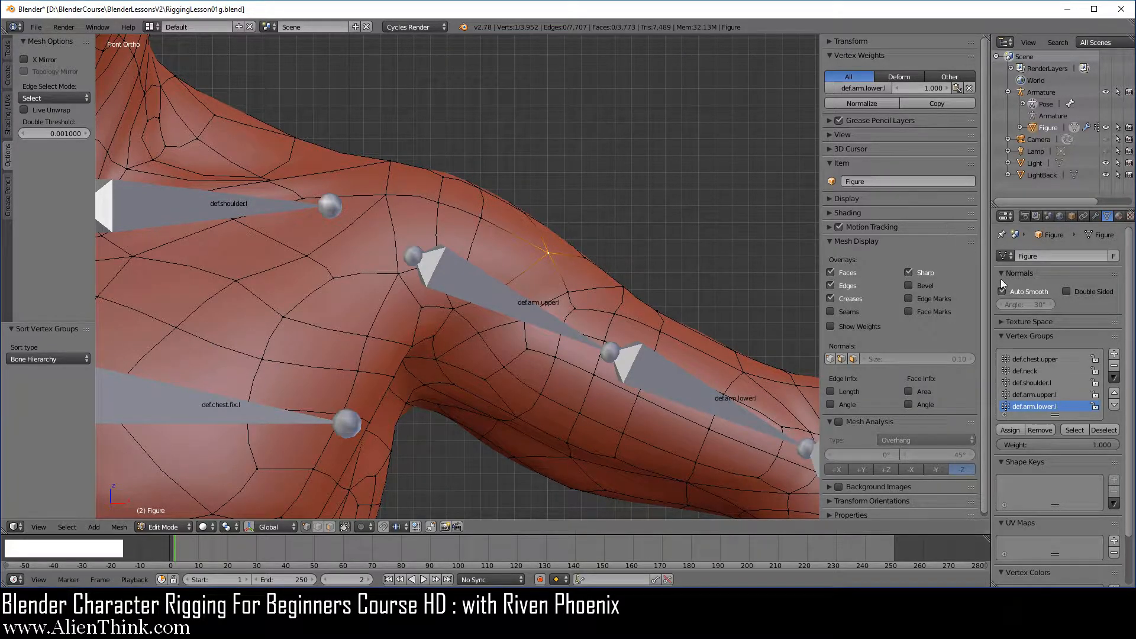
left_click(1030, 359)
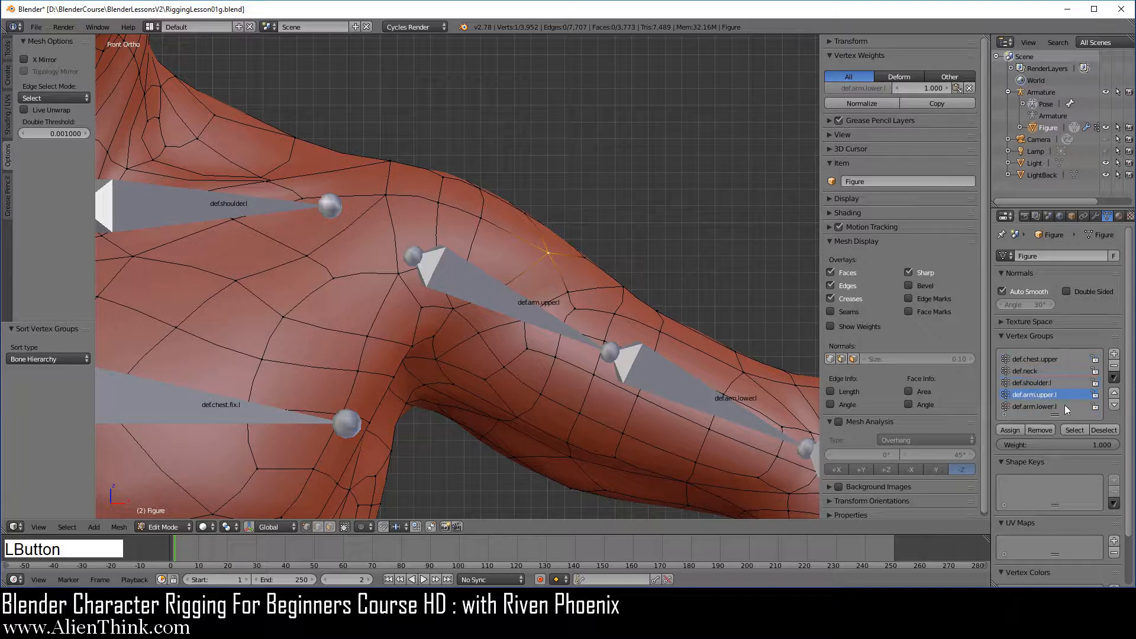
left_click(1042, 406)
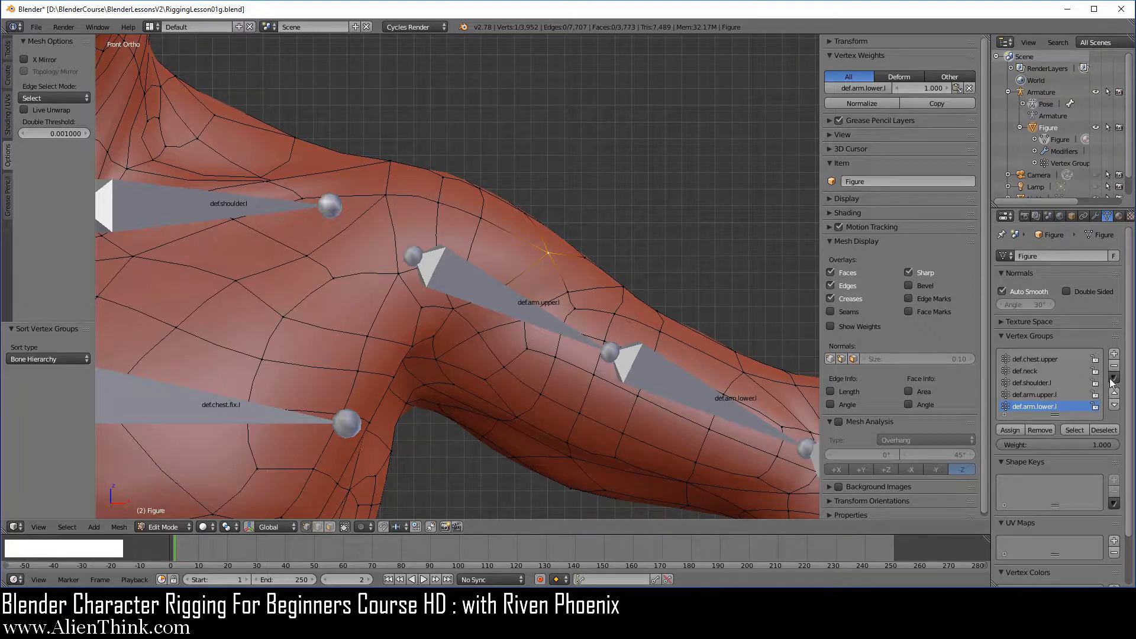
- Add a new empty vertex group and move def.arm.lower.l one place up, above def.arm.upper.l
left_click(1114, 355)
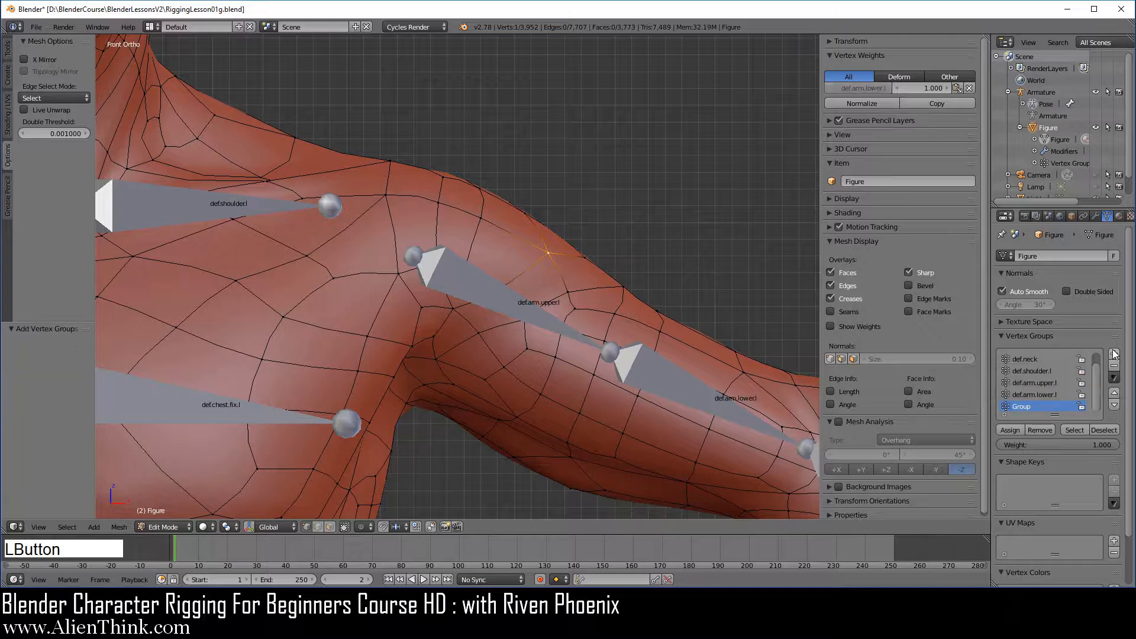
left_click(1045, 396)
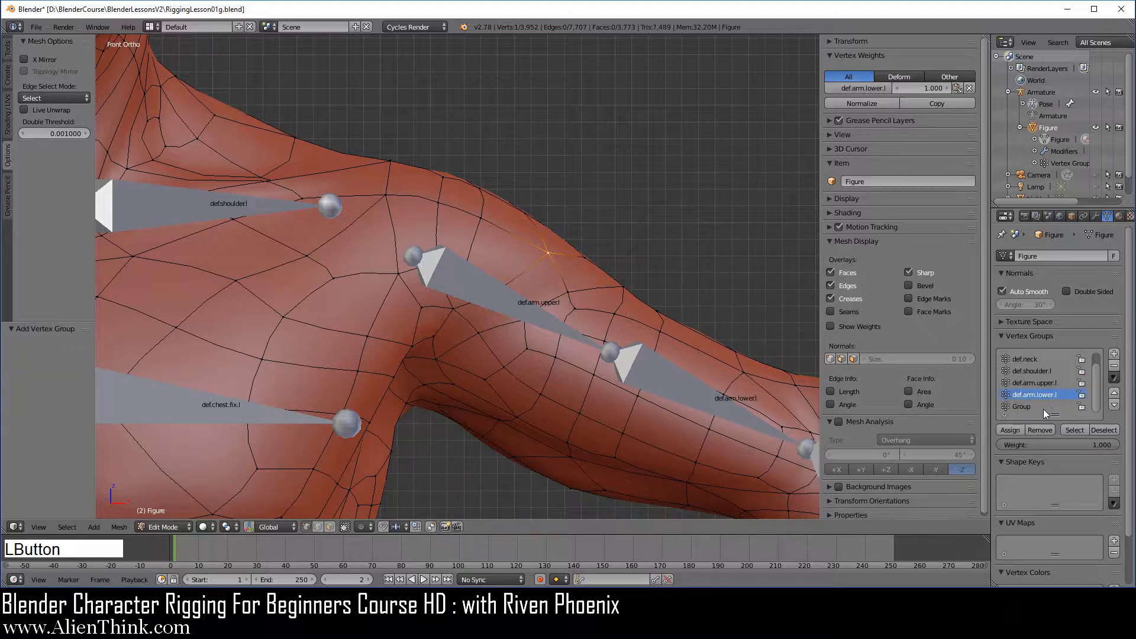
left_click(1113, 393)
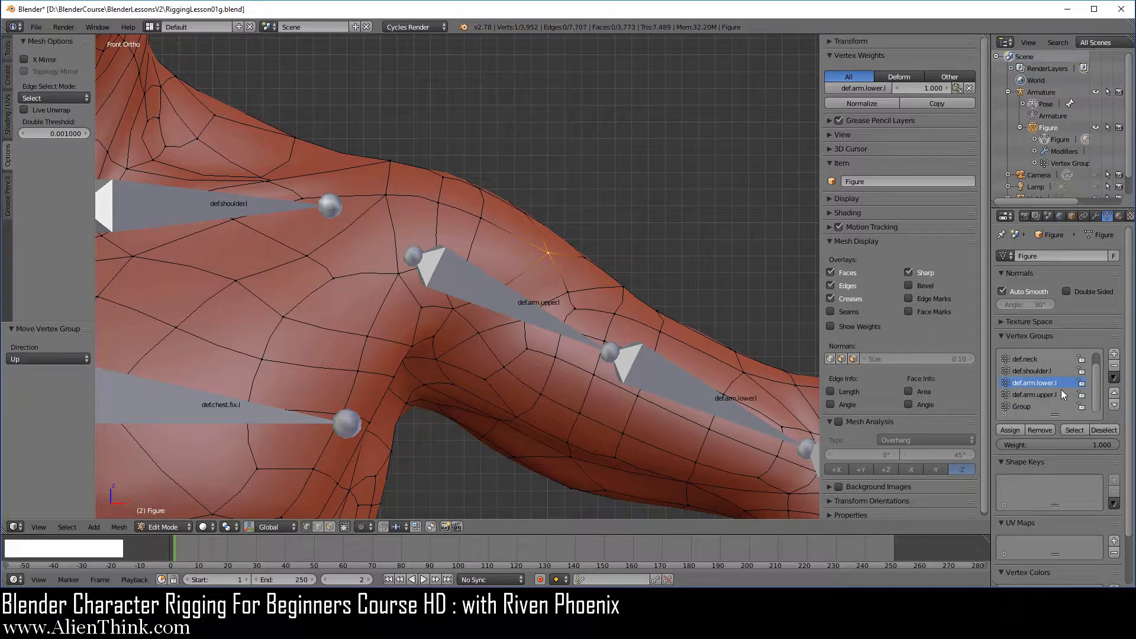
scroll(1062, 393, "up", 1)
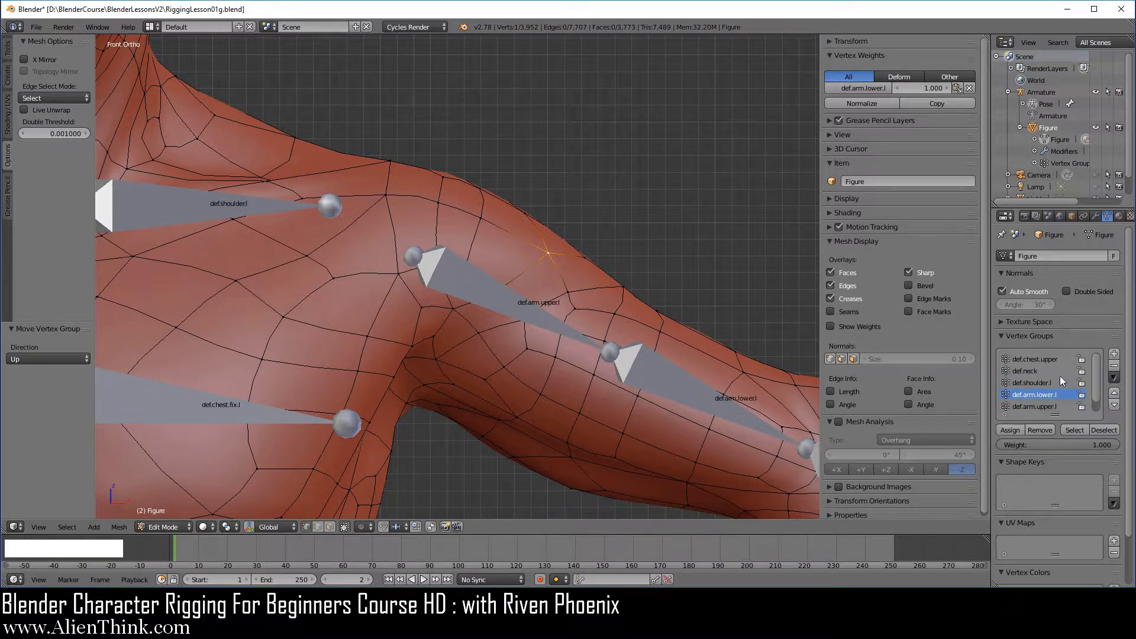
- Delete the def.arm.lower.l vertex group and try to undo its deletion
left_click(1034, 359)
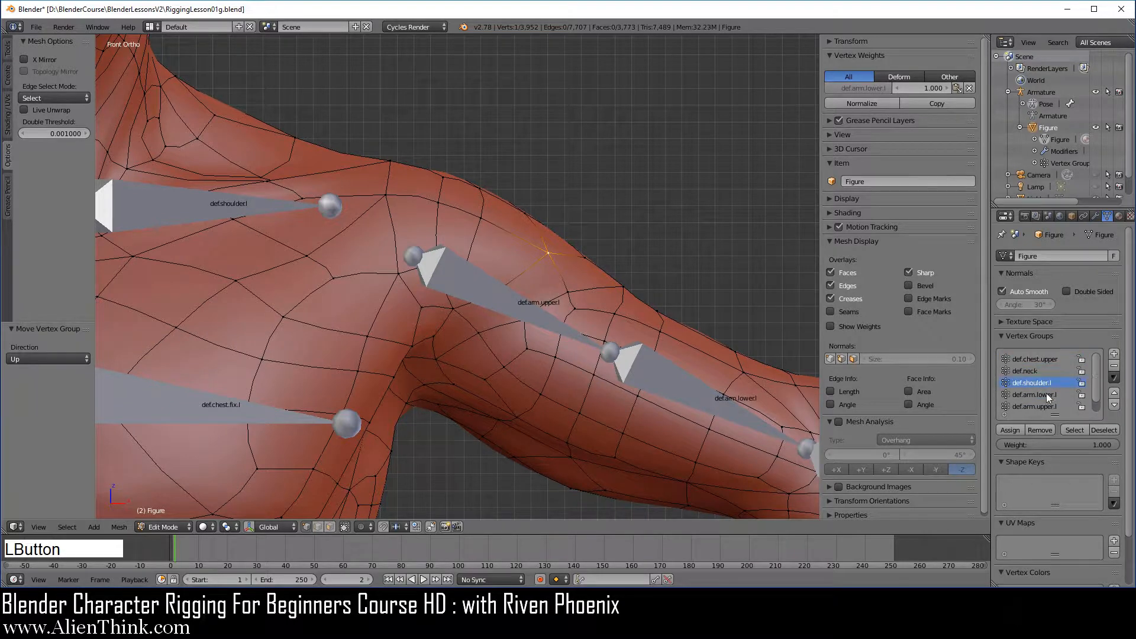
left_click(1045, 394)
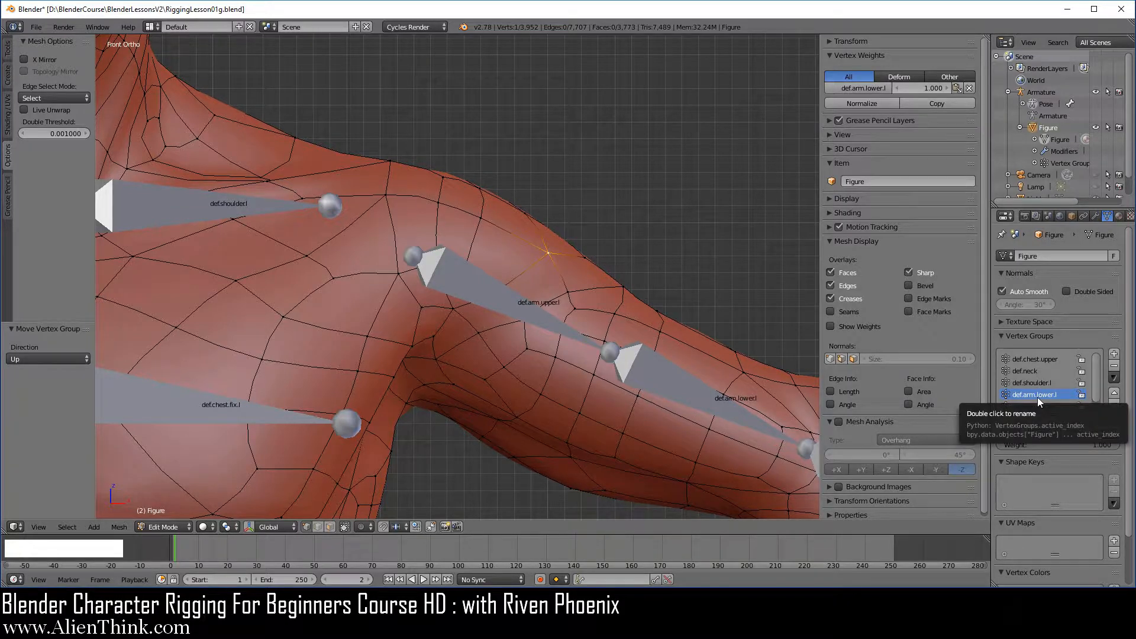
left_click(1115, 366)
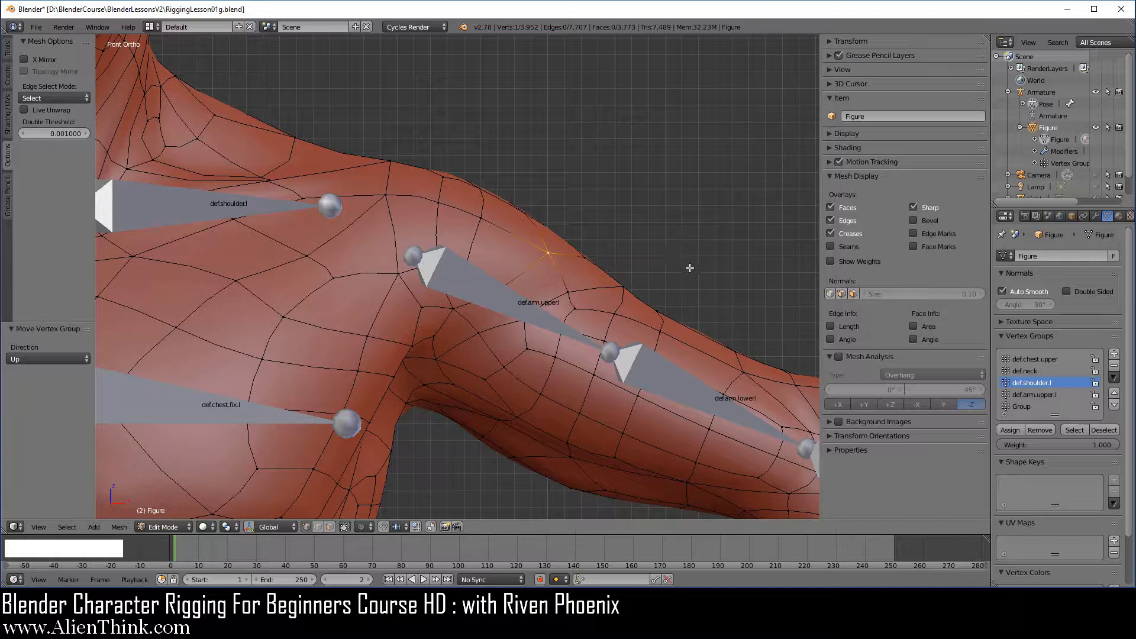
key("ctrl")
key("ctrl+z")
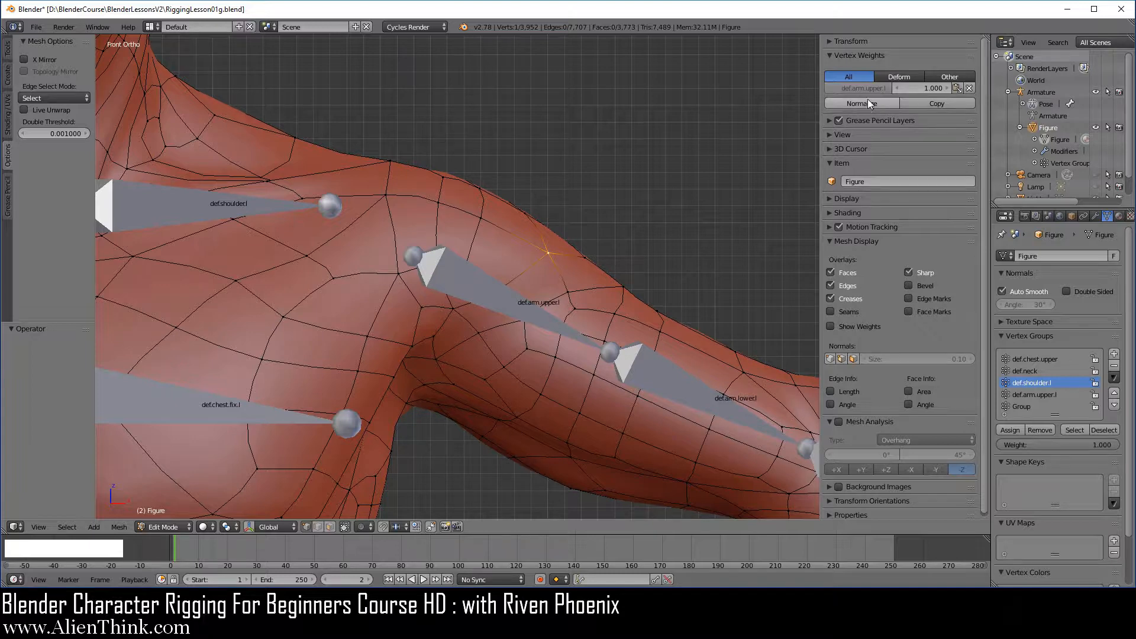
- Move the def.arm.upper.l vertex group up to the first place in the group list
left_click(1038, 395)
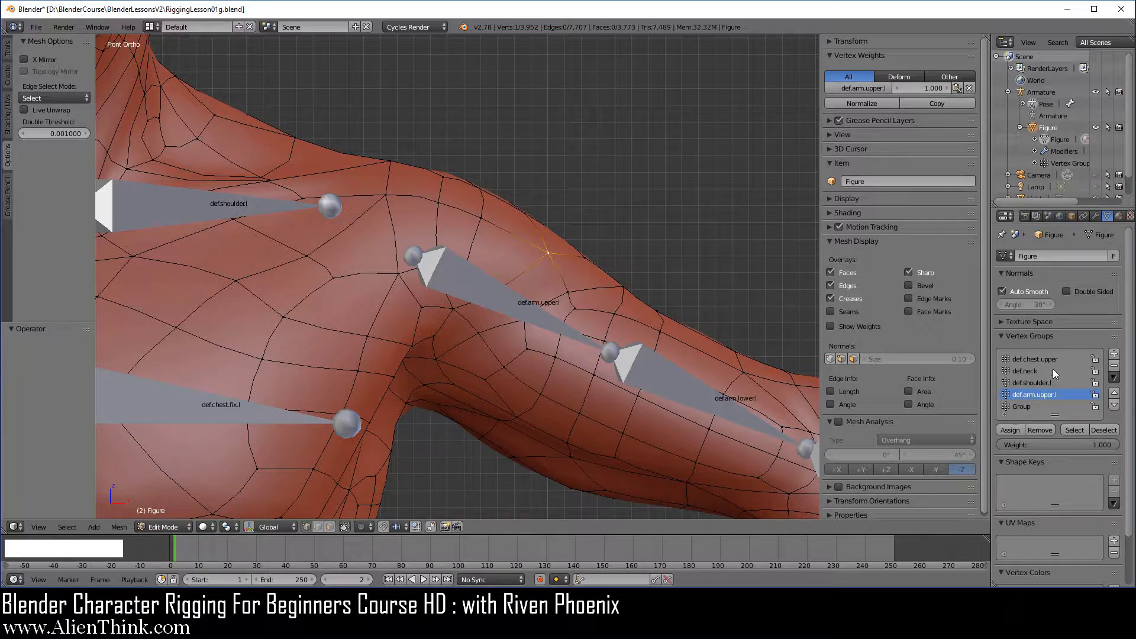
left_click(1036, 360)
left_click(1036, 395)
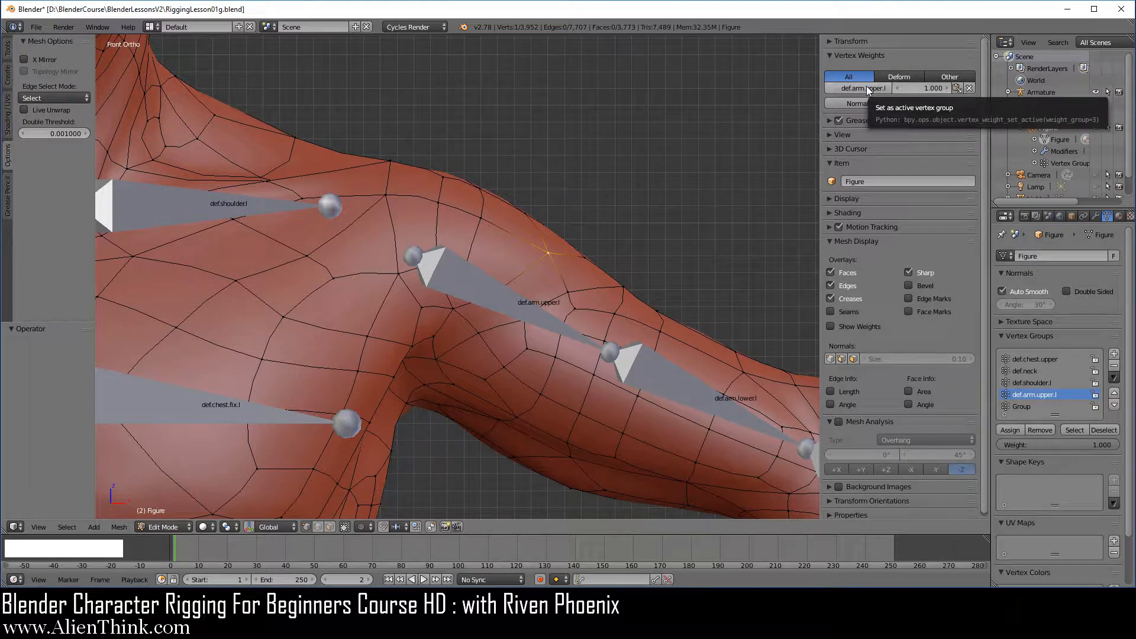
left_click(1114, 394)
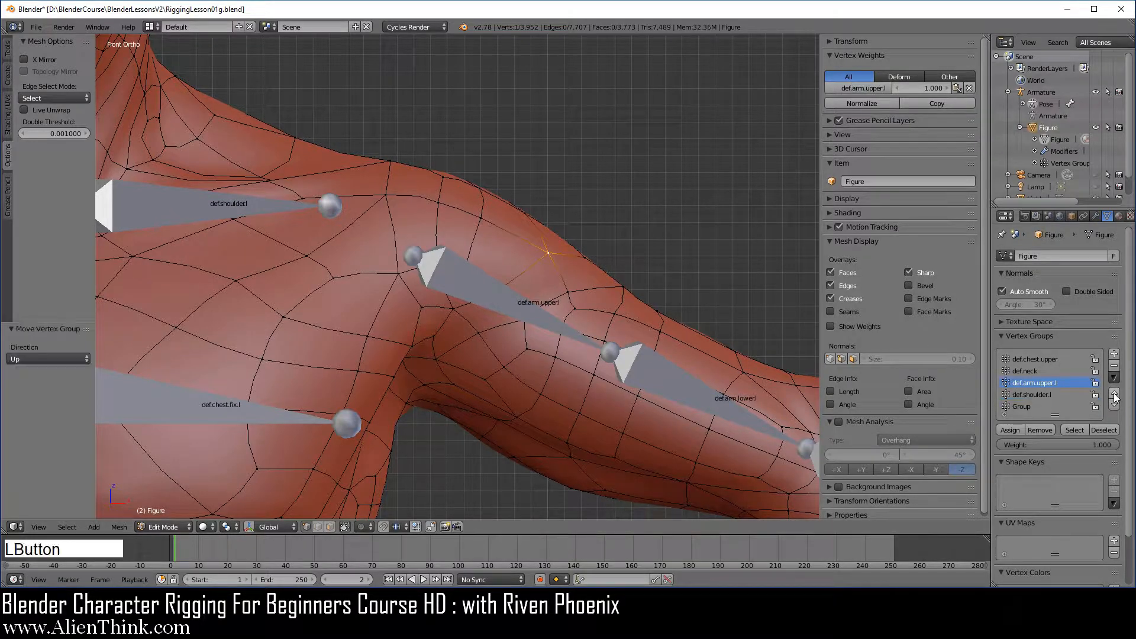
left_click(1115, 394)
left_click(1115, 394)
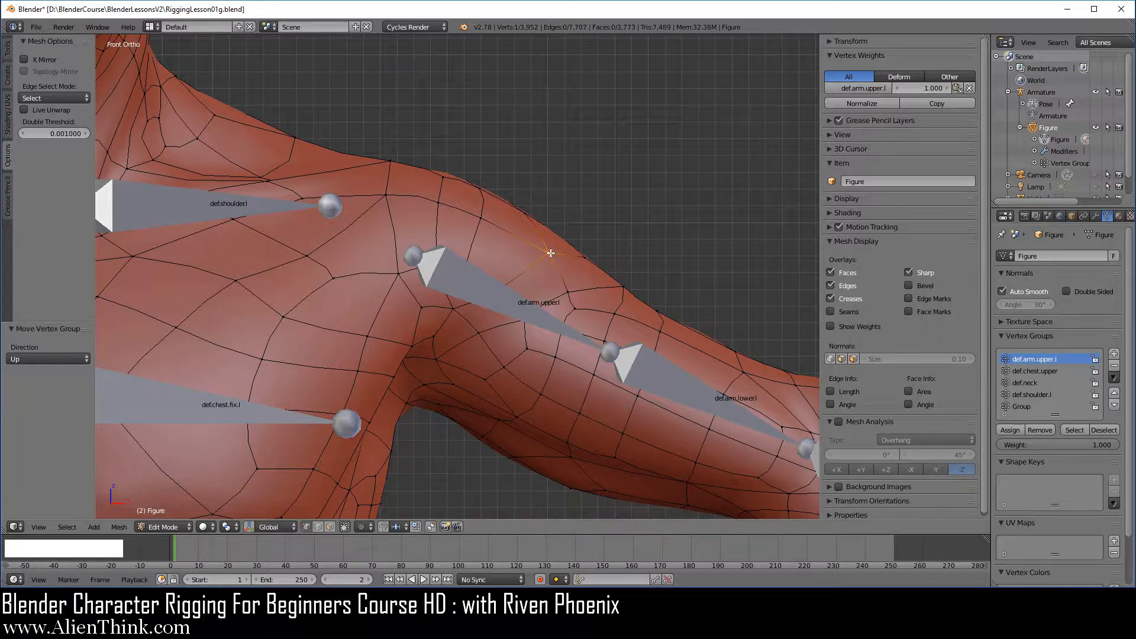
- Delete the def.arm.upper.l vertex group and try to undo it, and move def.neck above def.chest.upper
left_click(1116, 365)
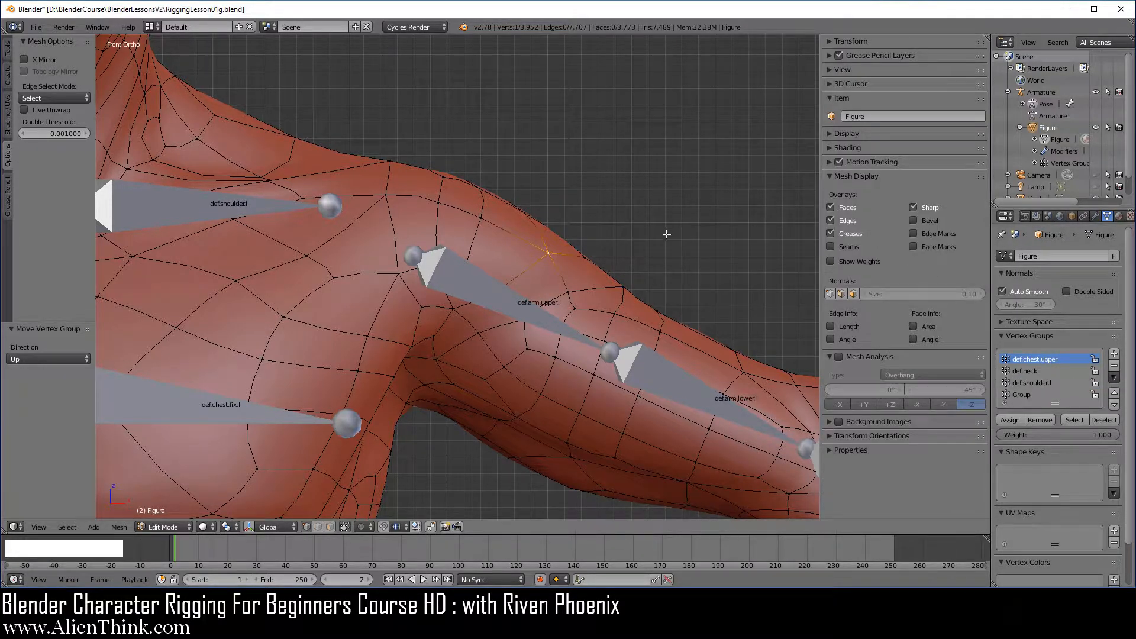
key("ctrl+z")
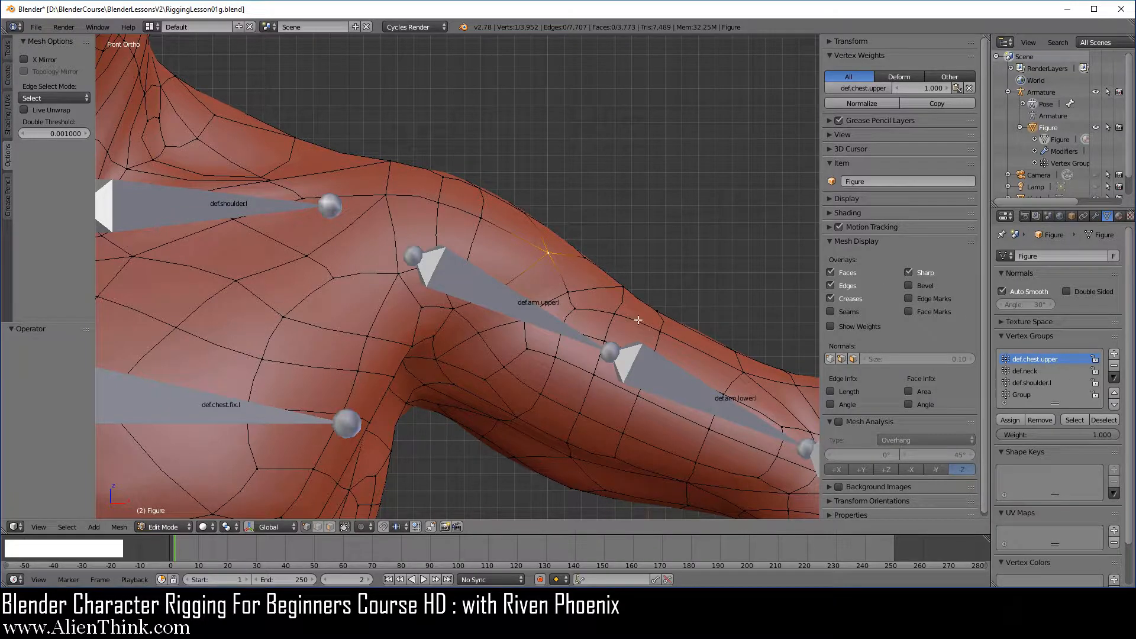
left_click(1035, 371)
left_click(1114, 392)
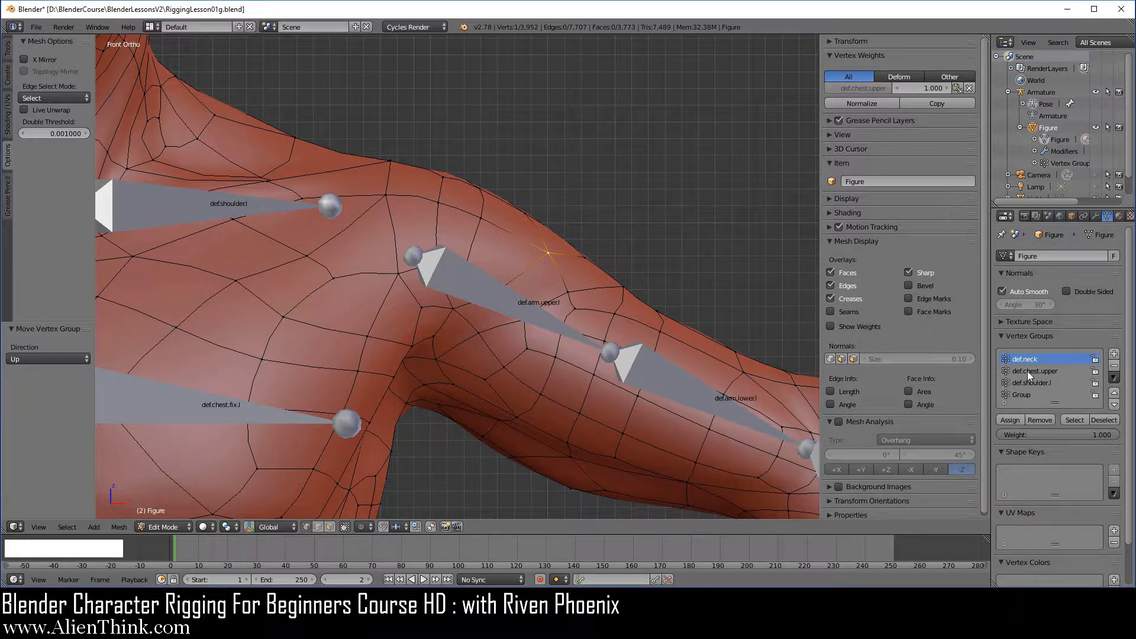
- Reopen RiggingLesson01g.blend from the recent files to discard all vertex group changes
left_click(37, 28)
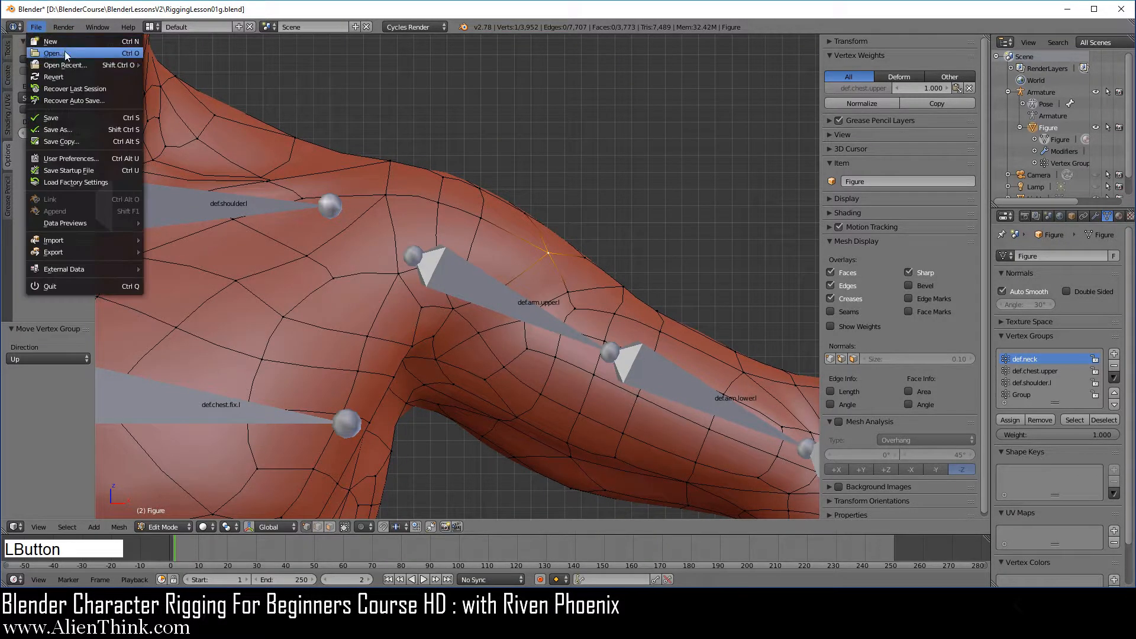
mouse_move(65, 65)
left_click(215, 68)
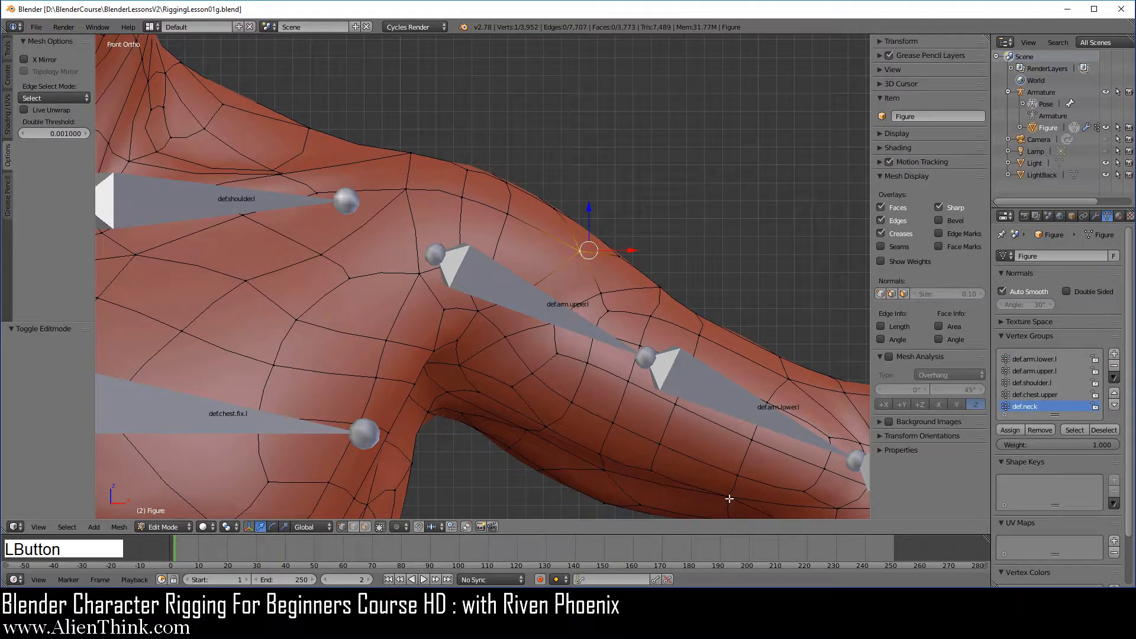
- Assign the selected upper-arm vertex to the def.arm.lower.l vertex group and delete that group
key("F3")
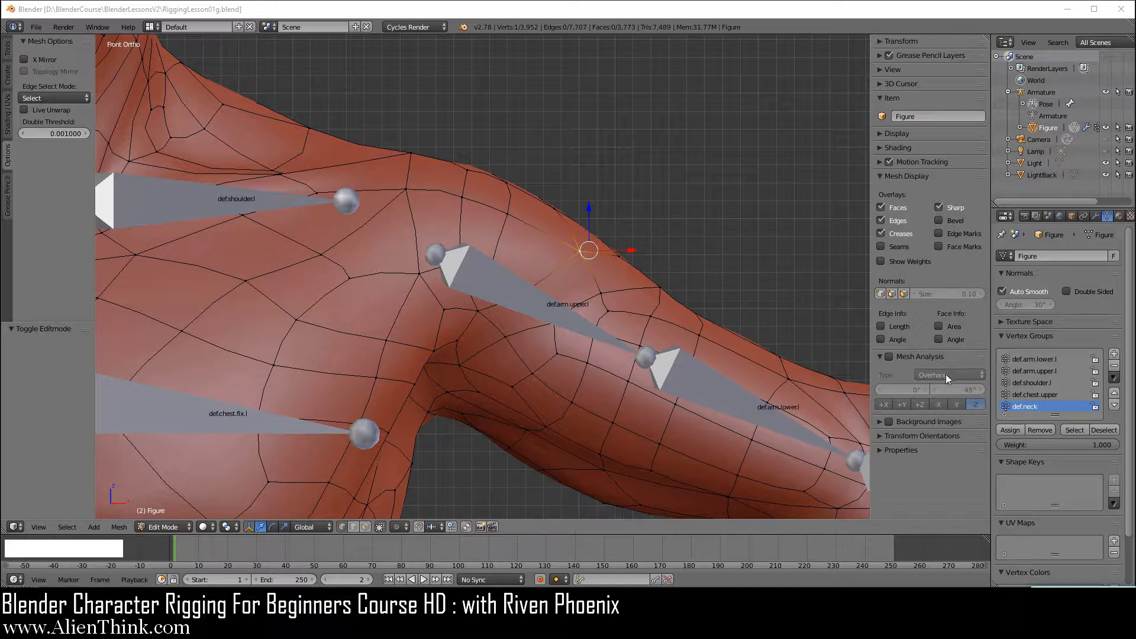
left_click(1036, 359)
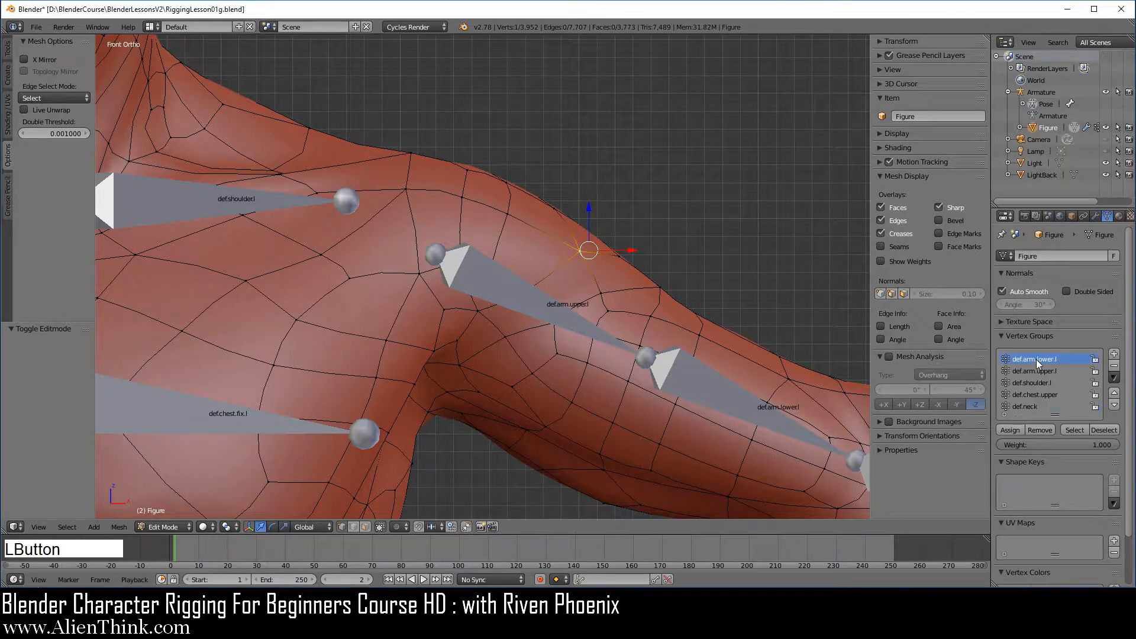
left_click(1017, 431)
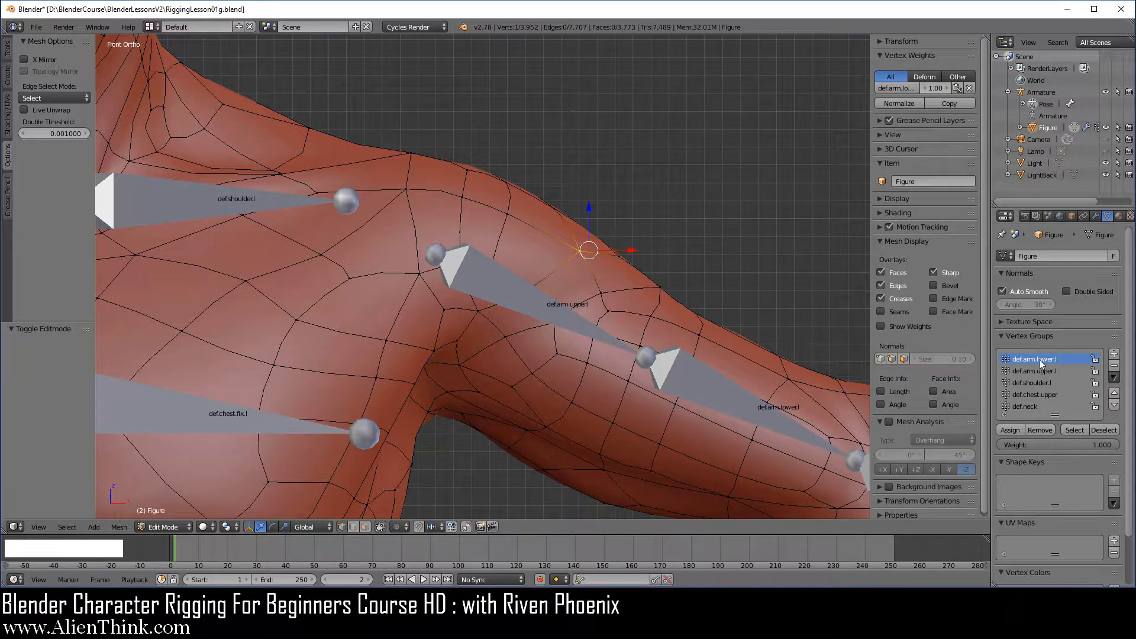
left_click(1116, 367)
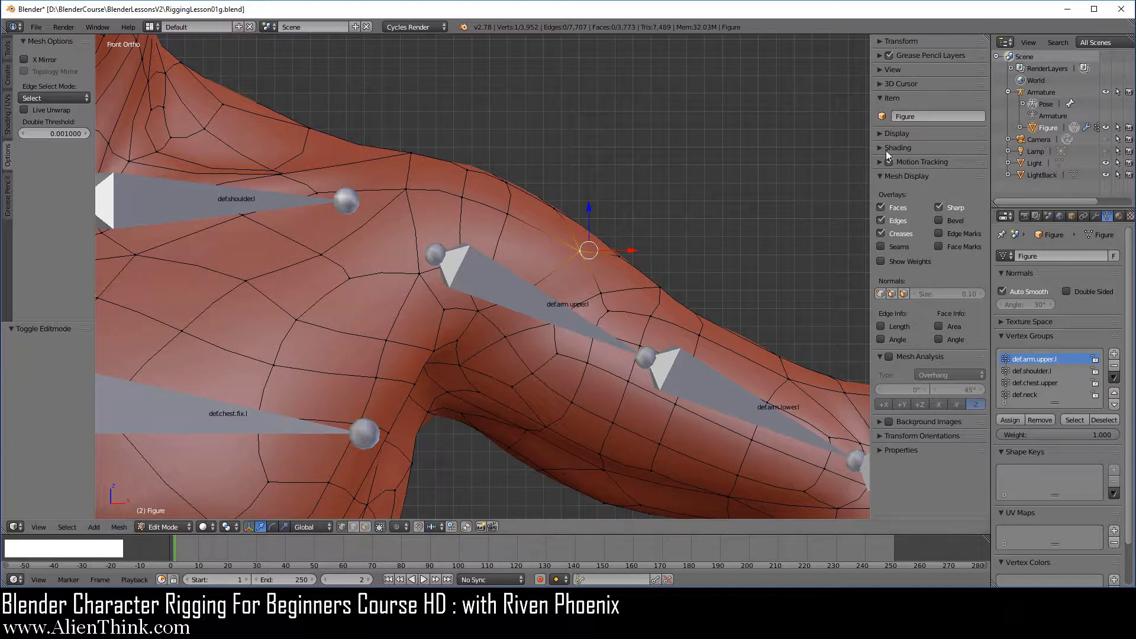
- Try to undo the def.arm.lower.l group deletion, and examine the available vertex group operations
key("ctrl")
key("ctrl+z")
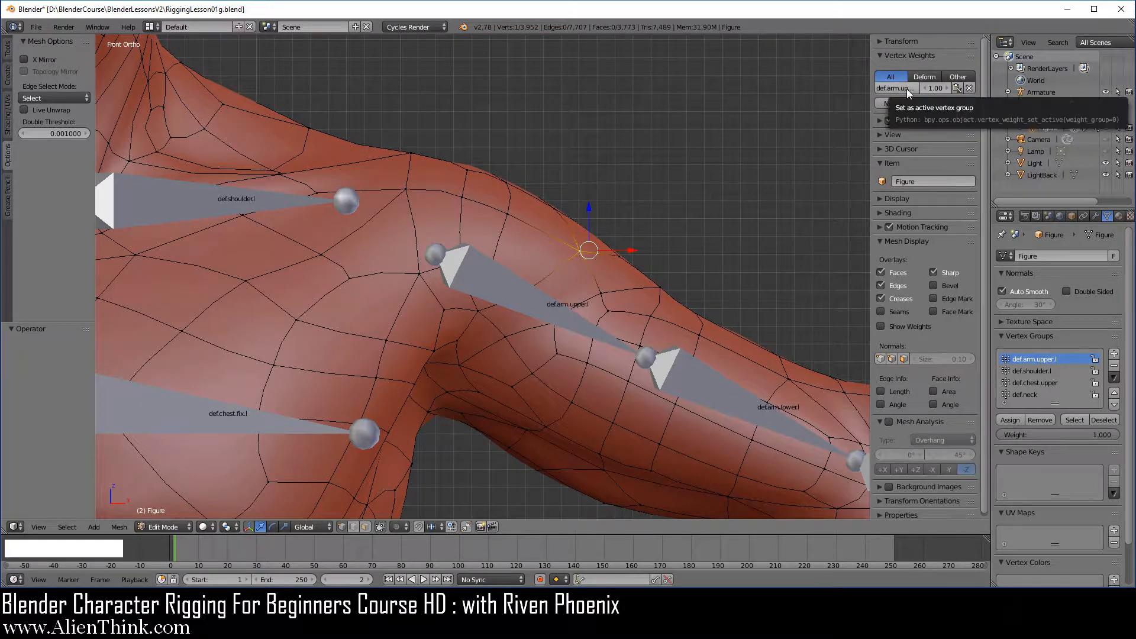
key("ctrl")
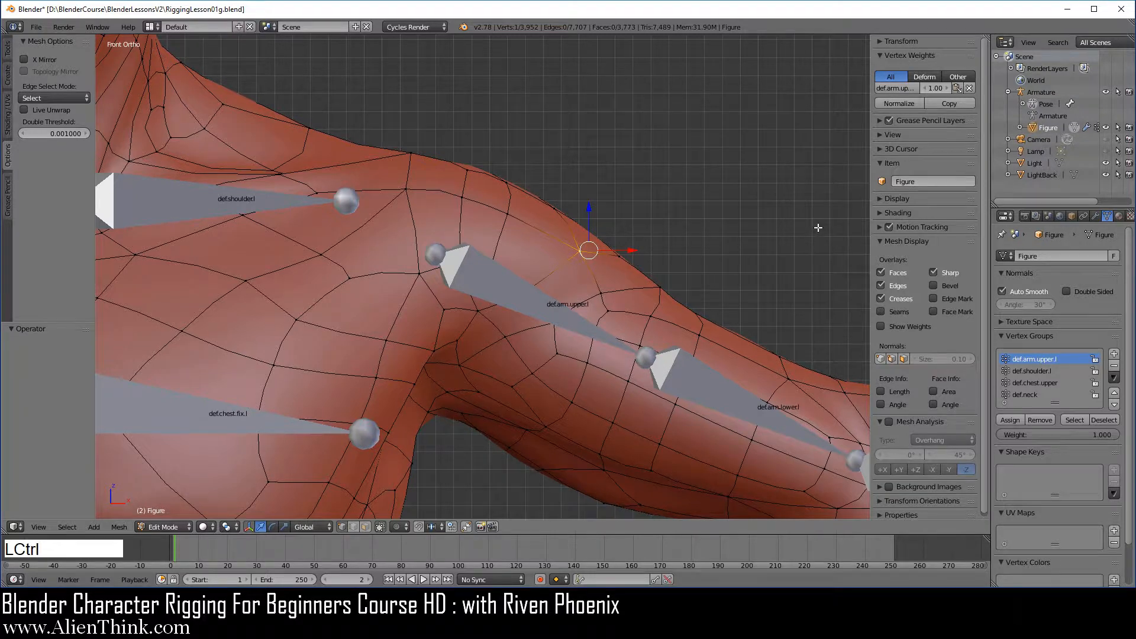
key("ctrl+z")
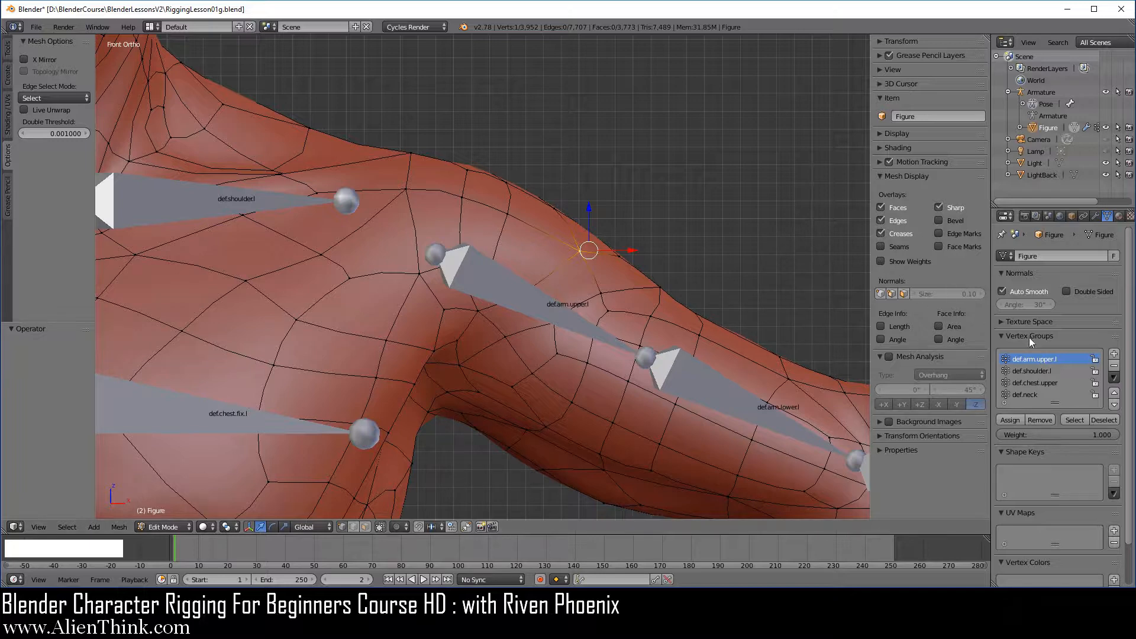
left_click(1115, 378)
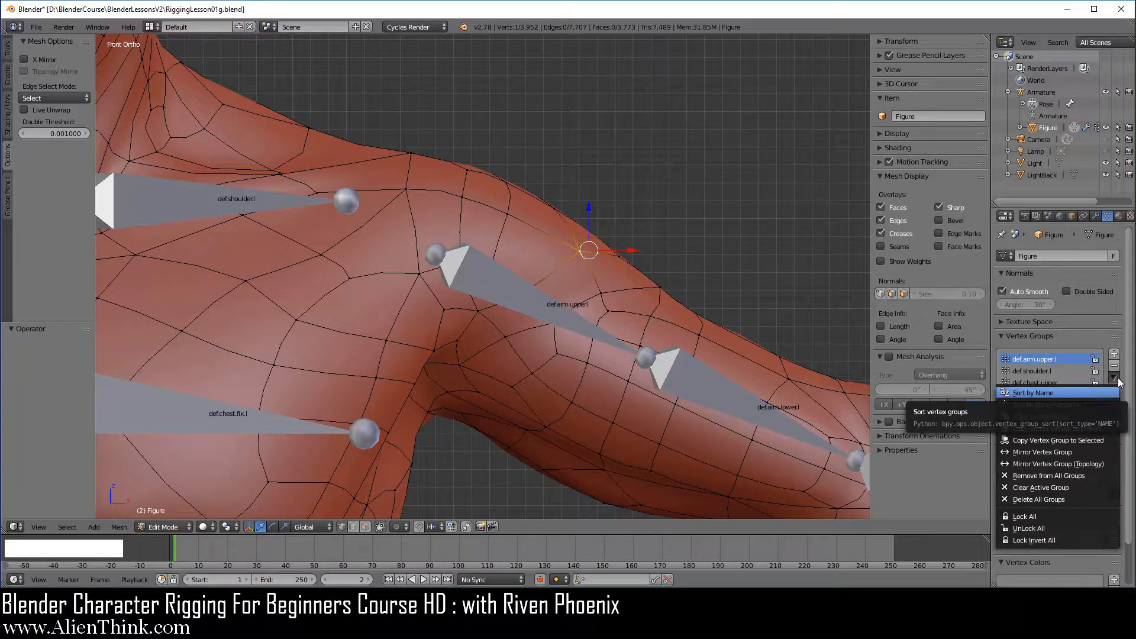
left_click(1119, 383)
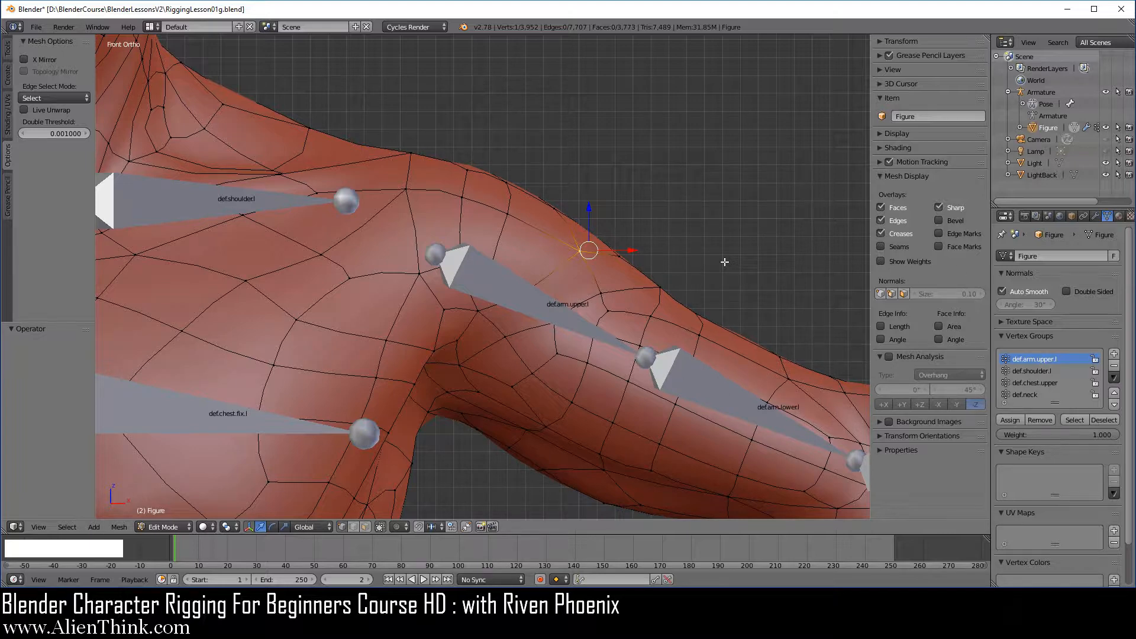
- Reopen RiggingLesson01g.blend from the recent files to restore the deleted def.arm.lower.l group
left_click(41, 28)
mouse_move(84, 64)
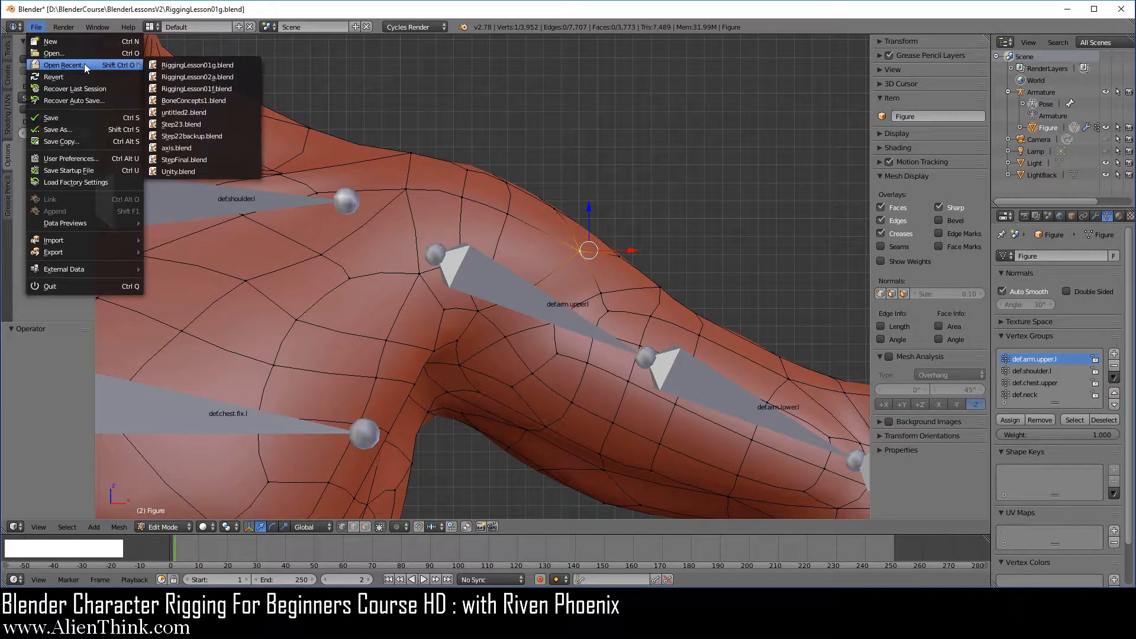
left_click(197, 69)
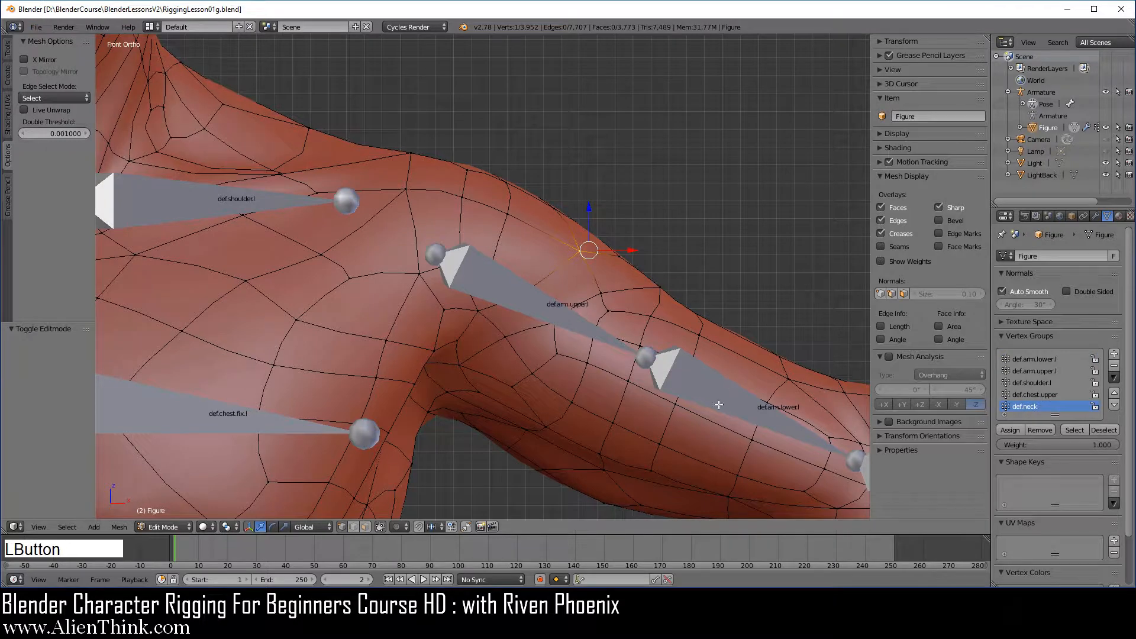
- Assign the selected vertex to def.arm.lower.l, remove its weight from the vertex, and assign it again
key("F3")
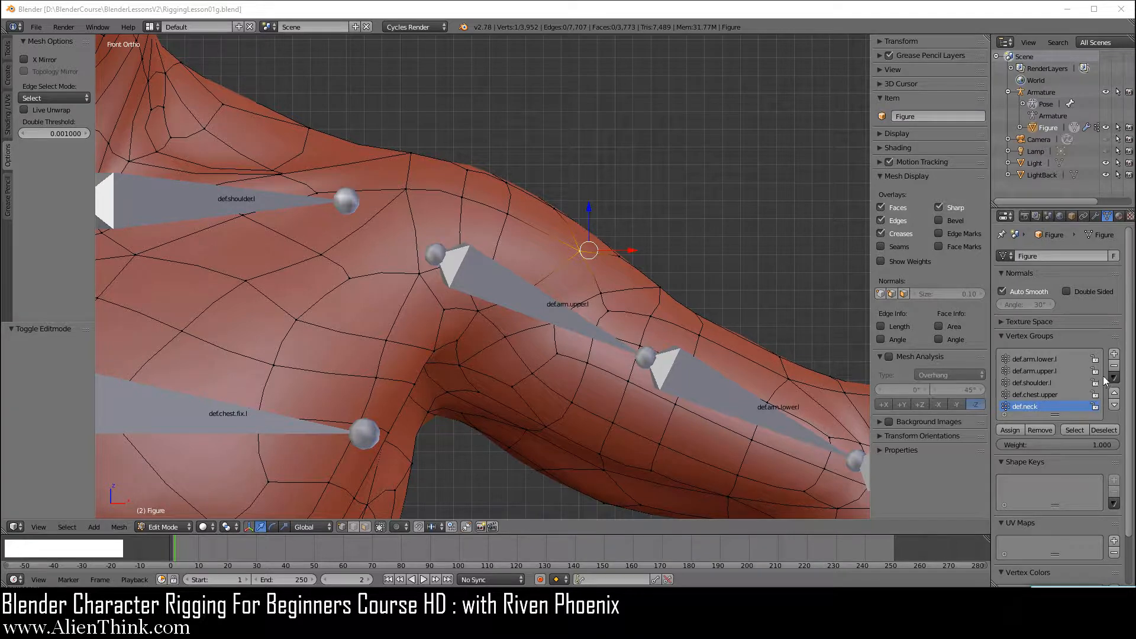
left_click(1042, 357)
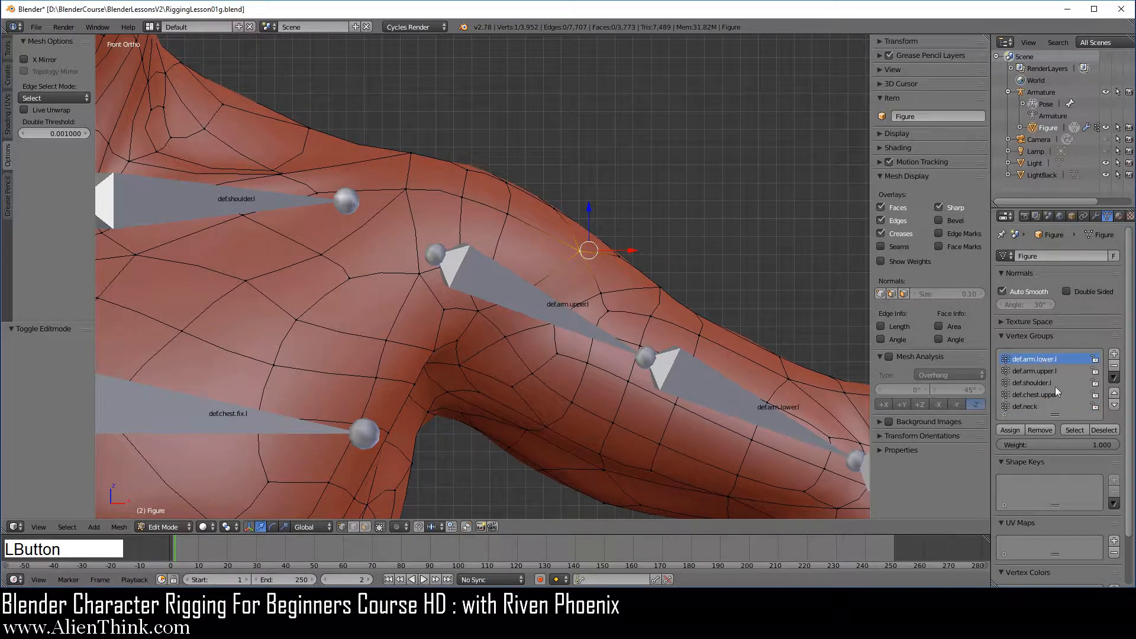
left_click(1011, 429)
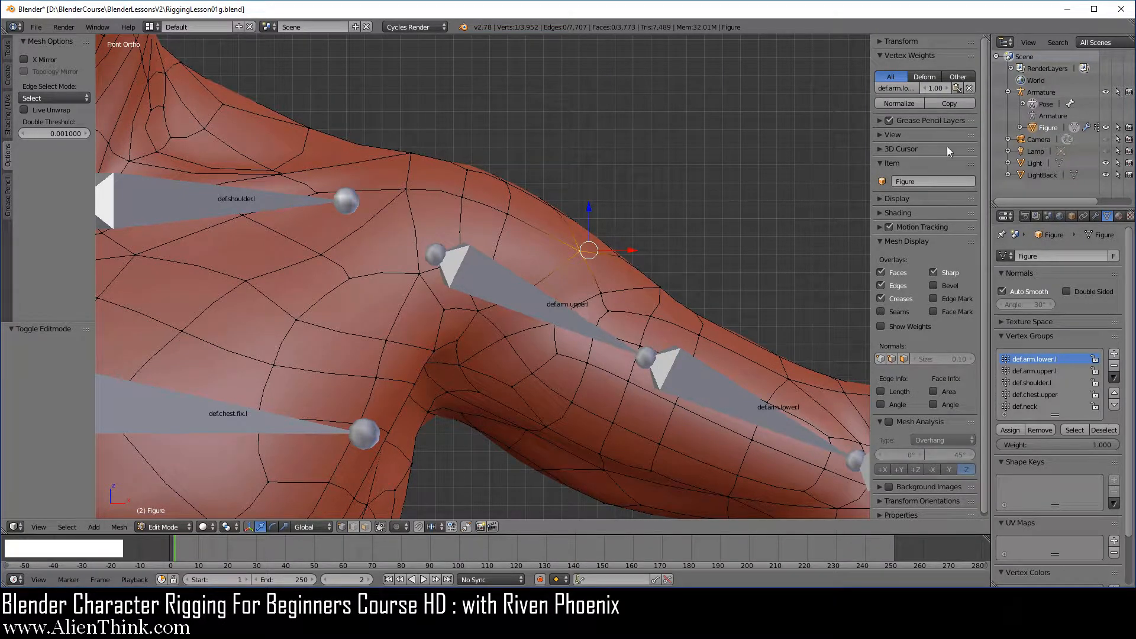
left_click(971, 88)
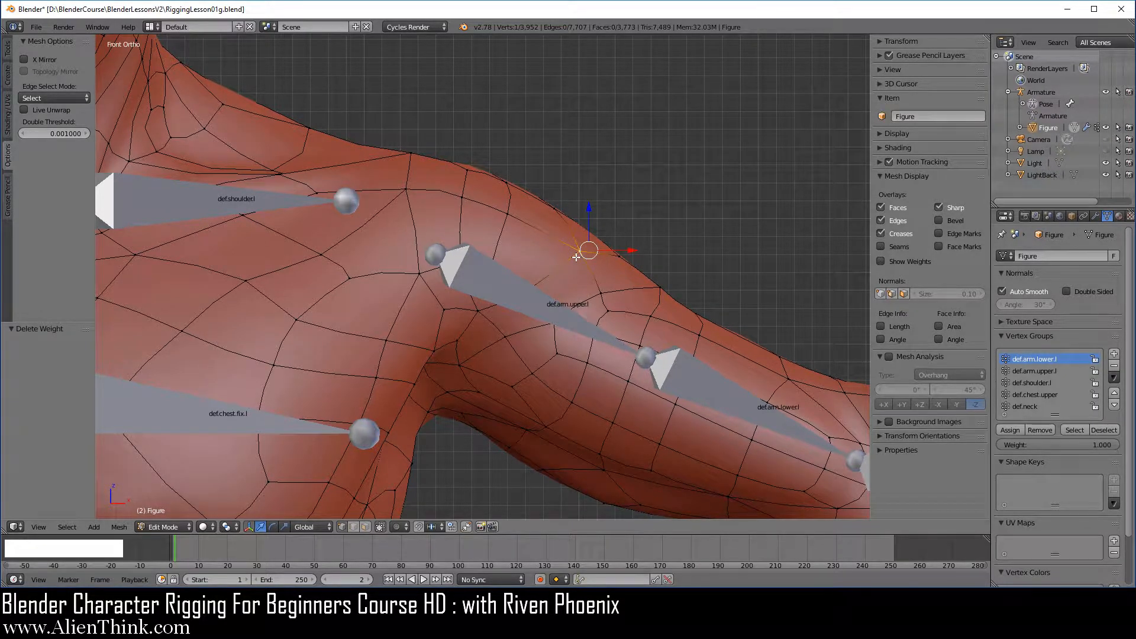
left_click(1010, 430)
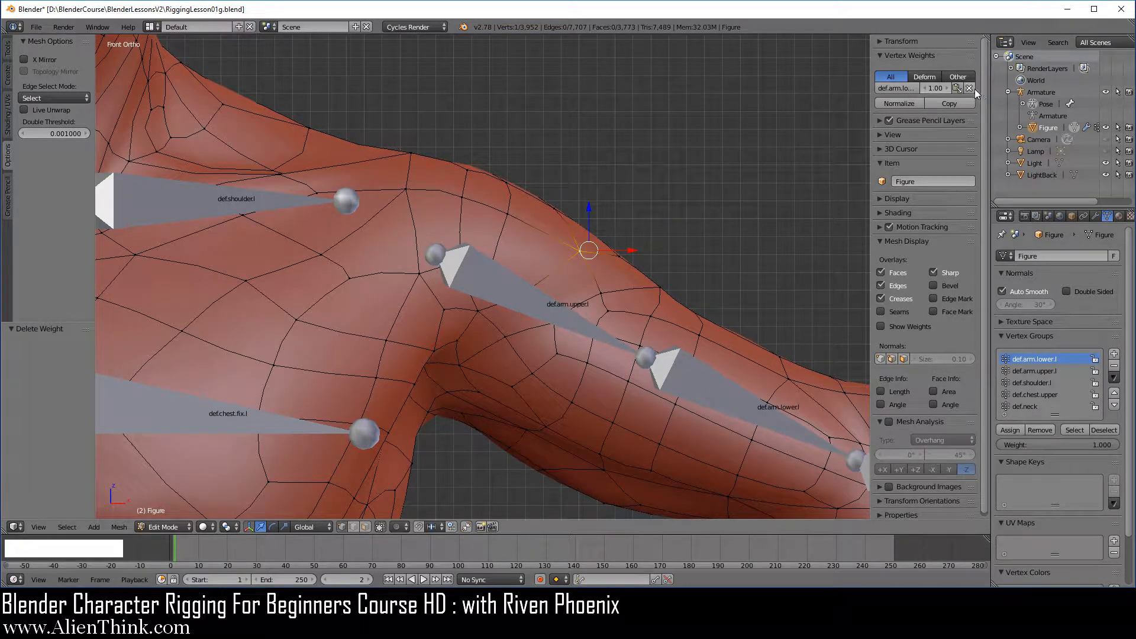
- Lock the def.arm.lower.l vertex group and try to edit the selected vertex's weight in it
left_click(1095, 359)
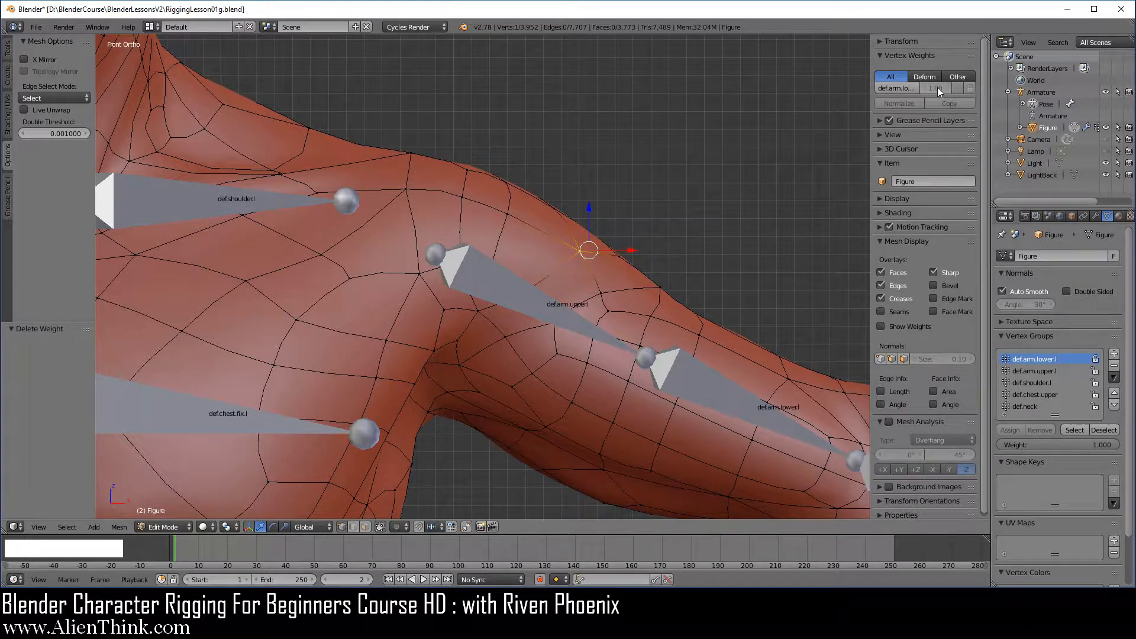
left_click(954, 90)
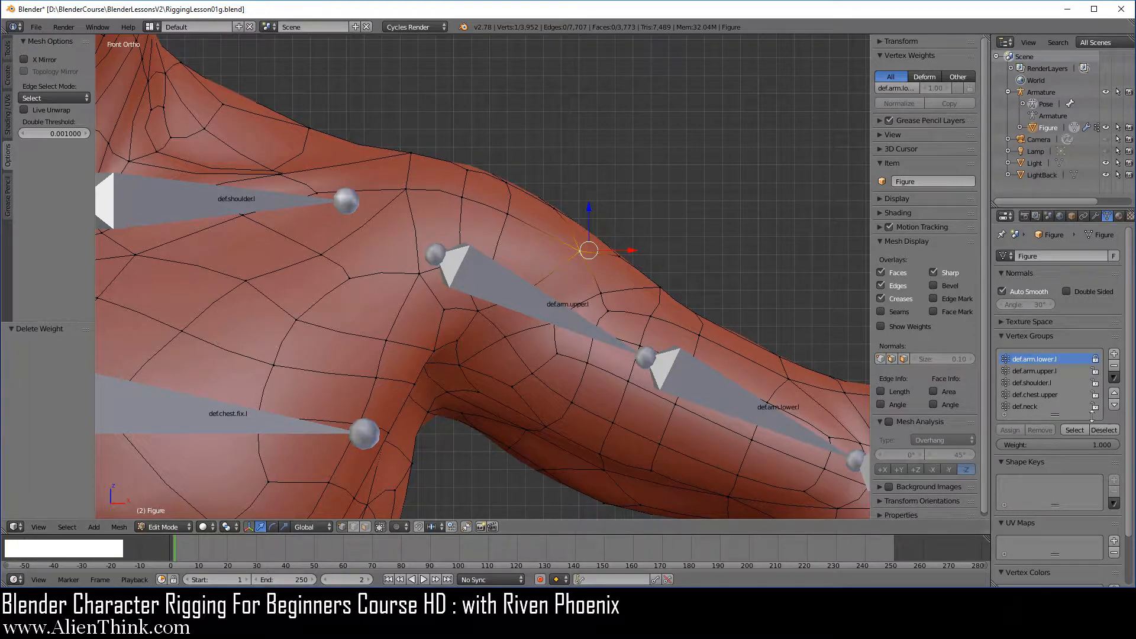
- Make def.arm.upper.l active, return to def.arm.lower.l through the vertex's weight entry, and delete the locked def.arm.lower.l group
left_click(1031, 371)
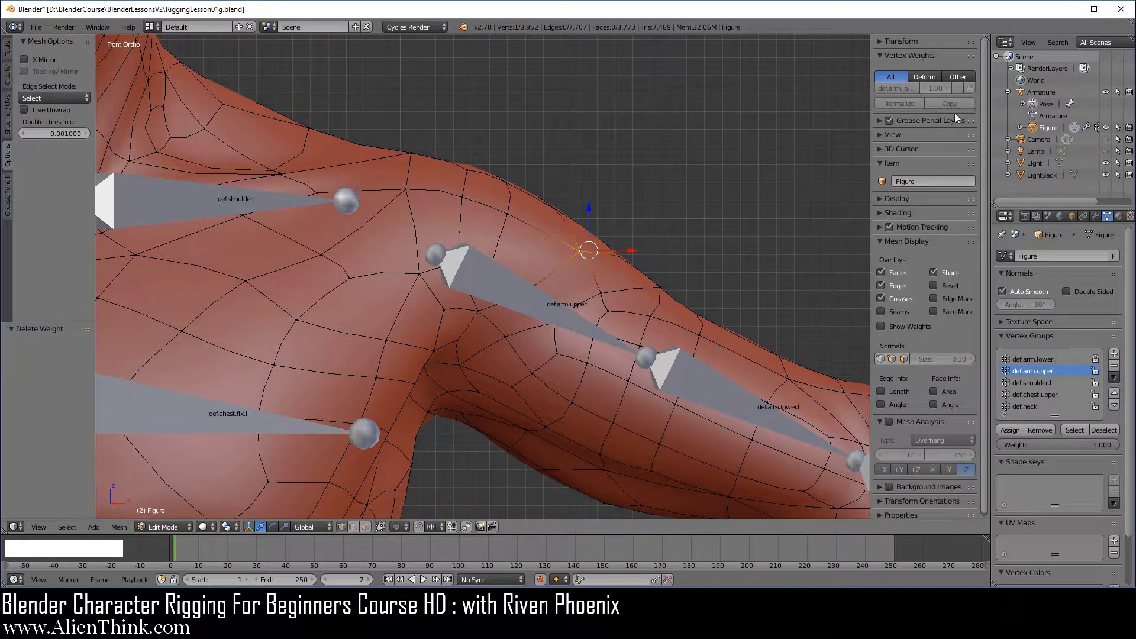
left_click(901, 87)
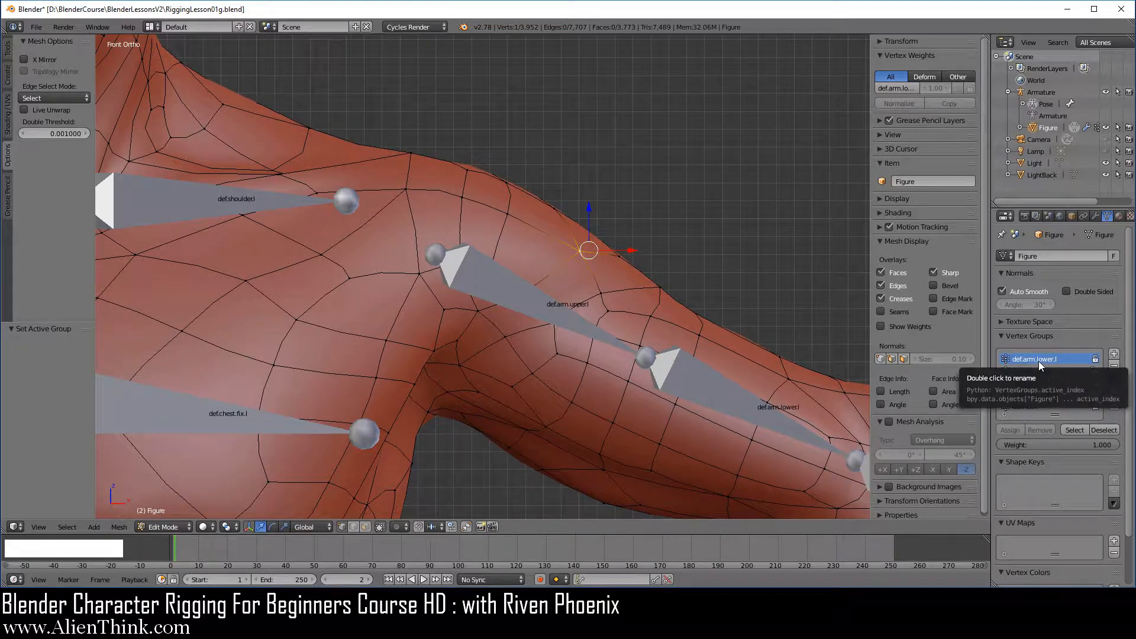
left_click(1114, 366)
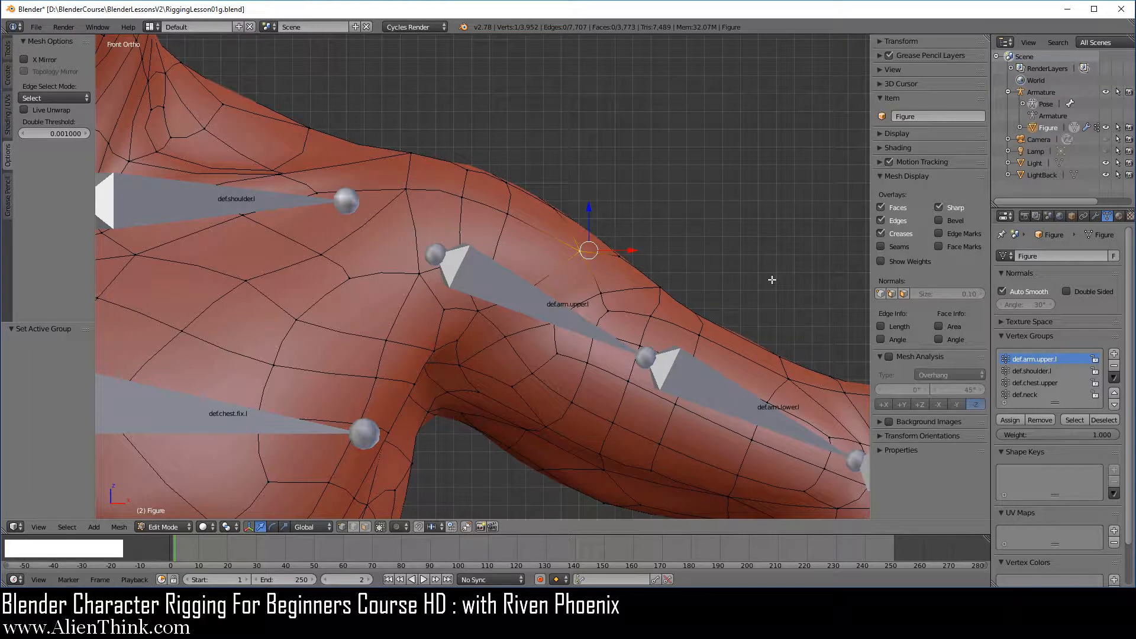
- Lock the def.arm.upper.l vertex group and delete all vertex groups
left_click(1095, 359)
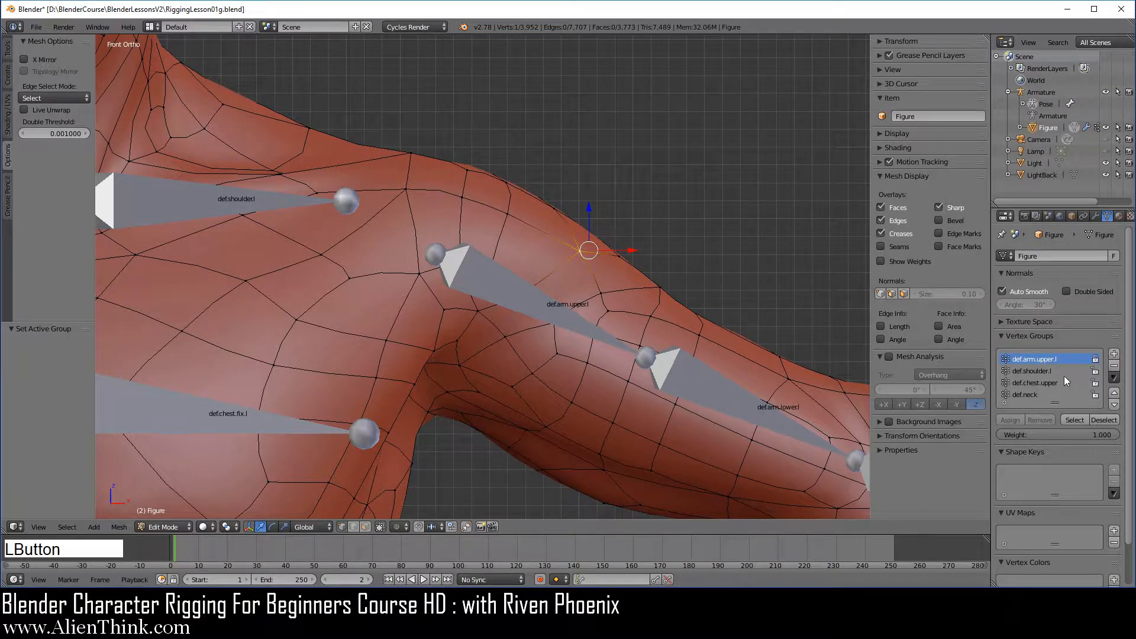
left_click(1114, 377)
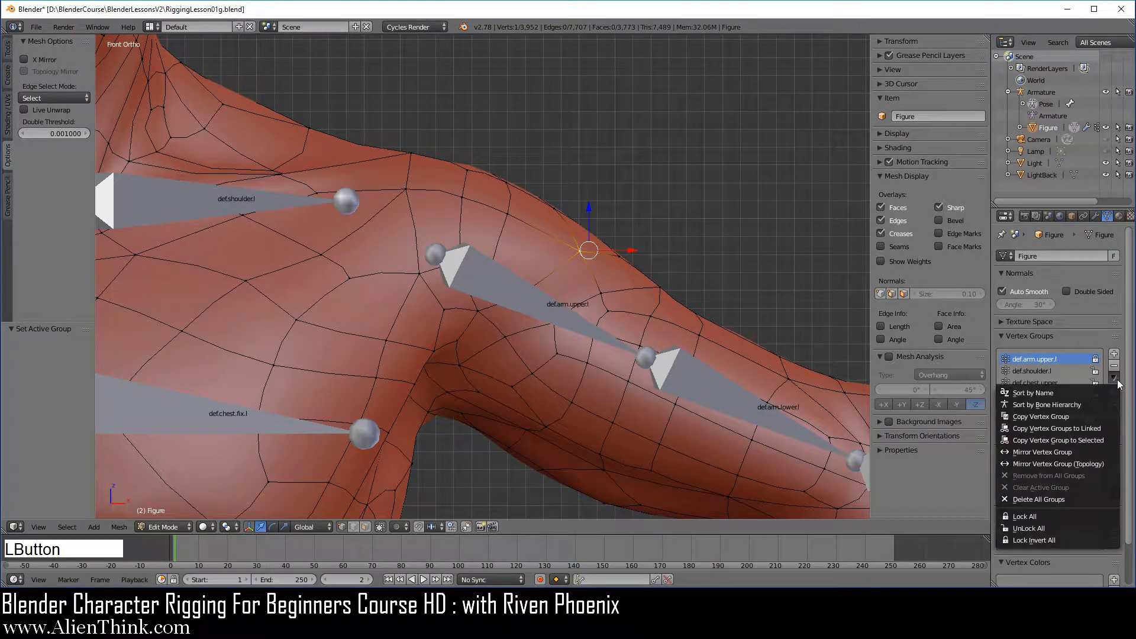
left_click(1075, 498)
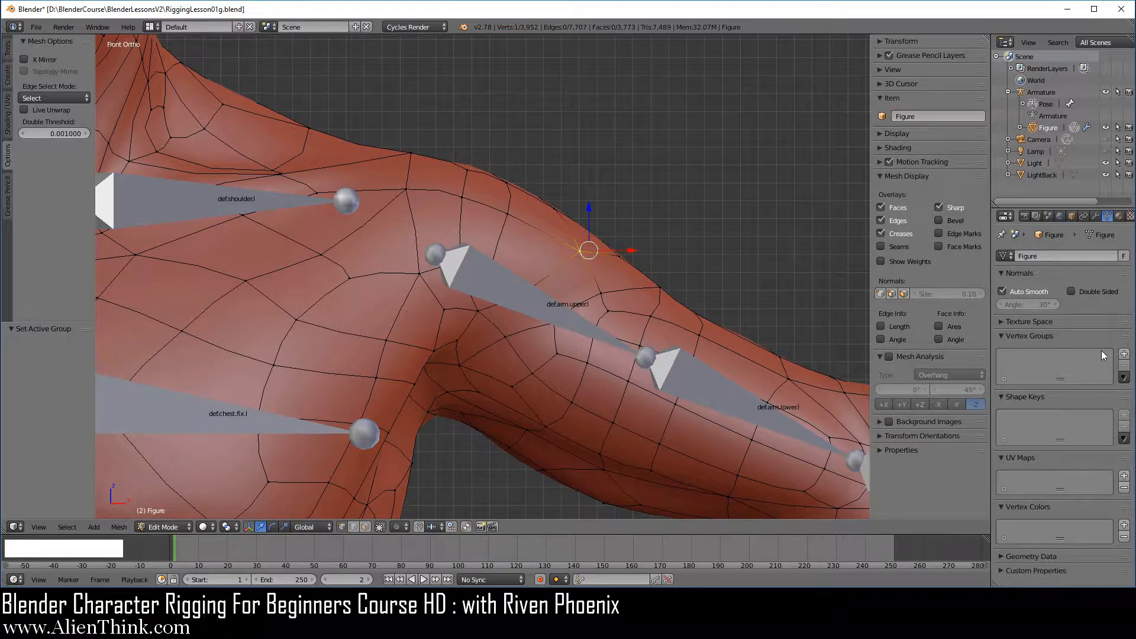
- Reopen RiggingLesson01g.blend from the recent files to bring back all the deleted vertex groups
left_click(37, 28)
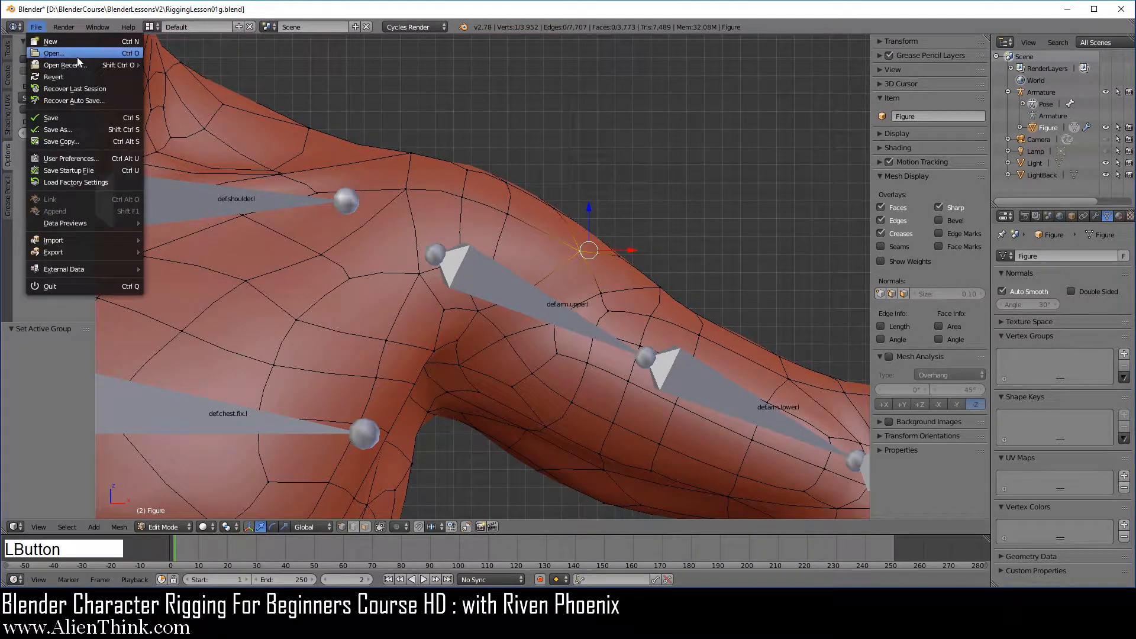
mouse_move(77, 60)
left_click(189, 67)
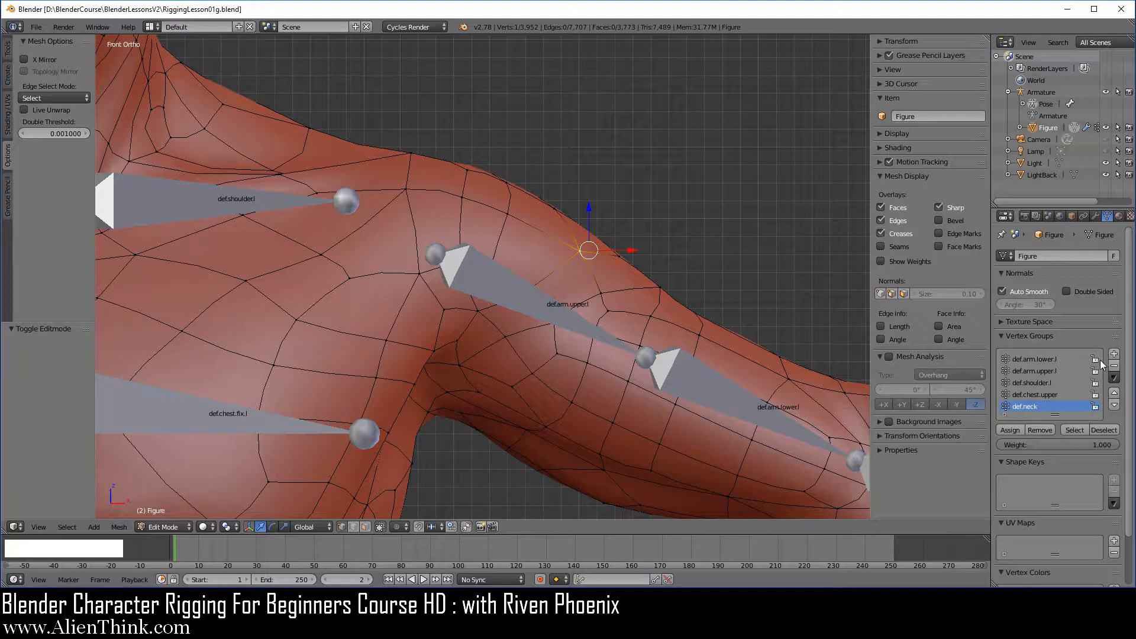
- Lock all five vertex groups in one sweep and unlock them the same way
left_click_drag(1096, 359, 1095, 406)
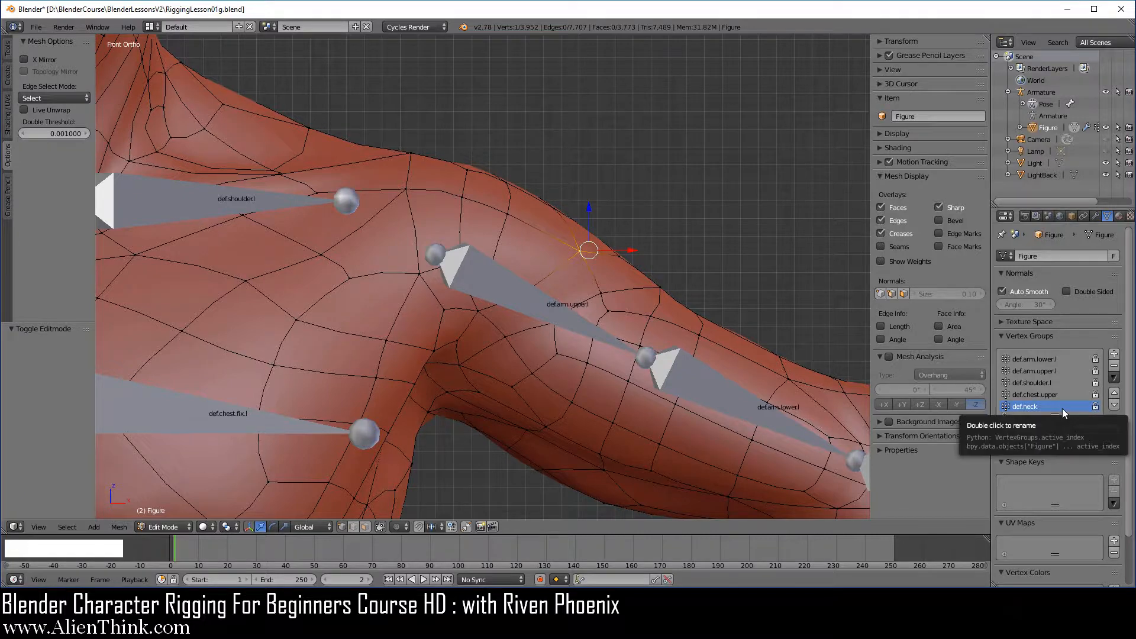
left_click_drag(1096, 356, 1092, 408)
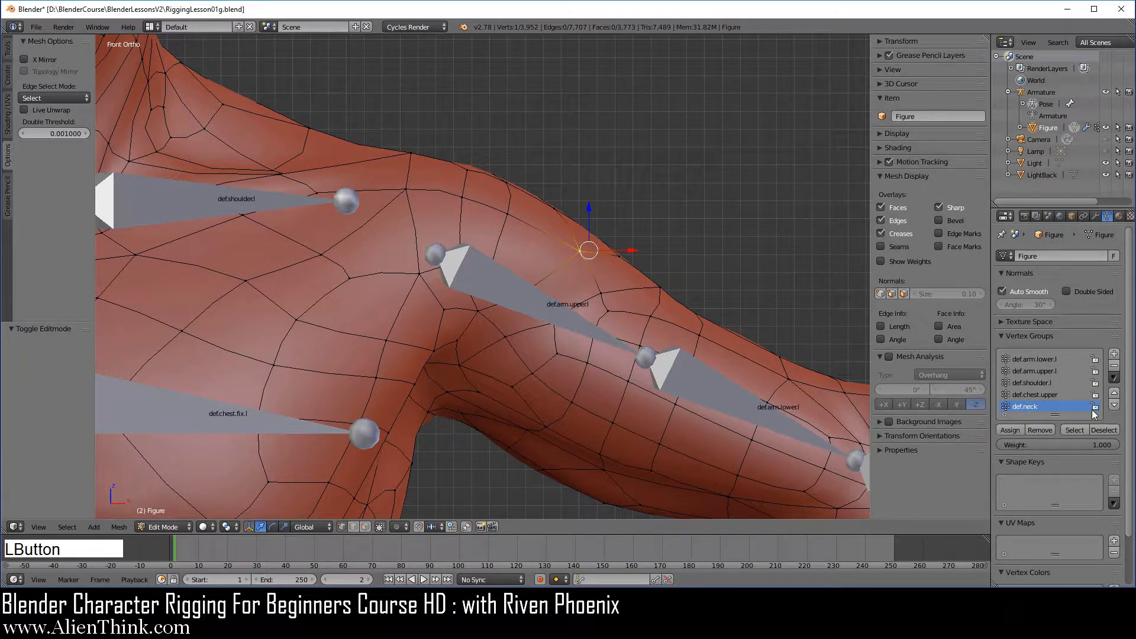
- Lock the def.arm.upper.l and def.chest.upper groups and invert the locks on all vertex groups
left_click(1096, 372)
left_click(1097, 393)
left_click(1114, 378)
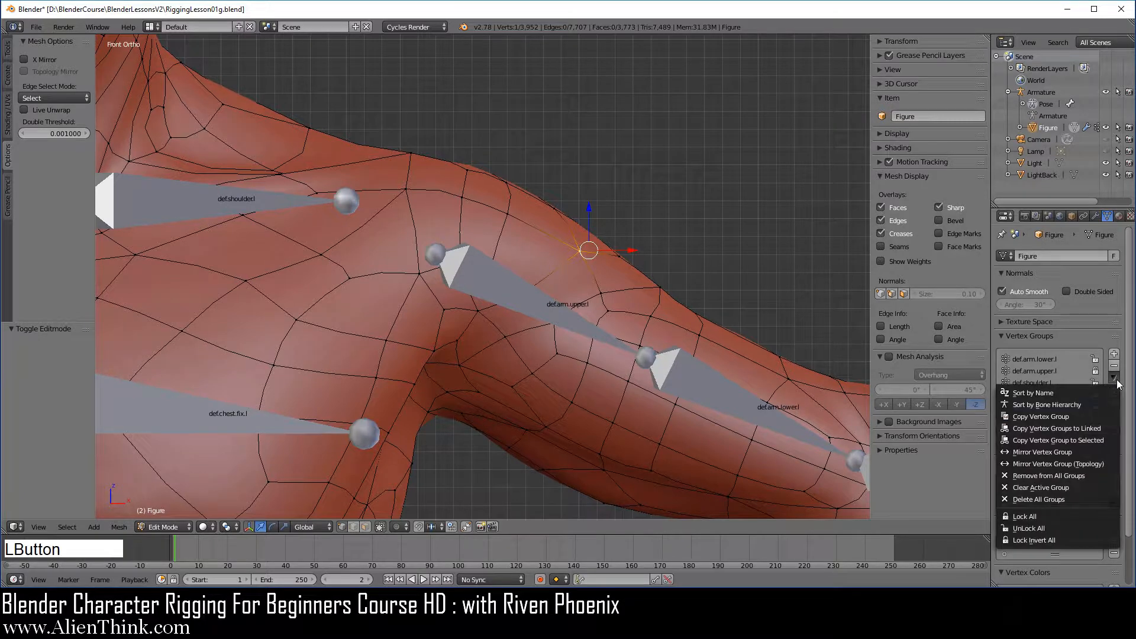
left_click(1060, 539)
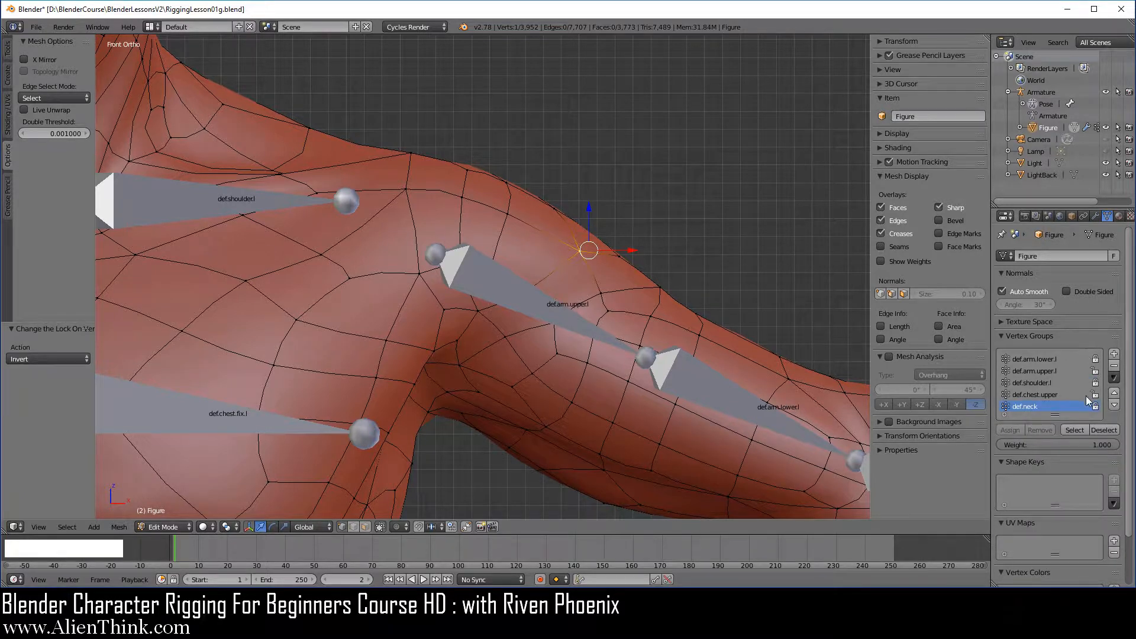
- Lock all vertex groups at once and unlock them all again
left_click(1115, 377)
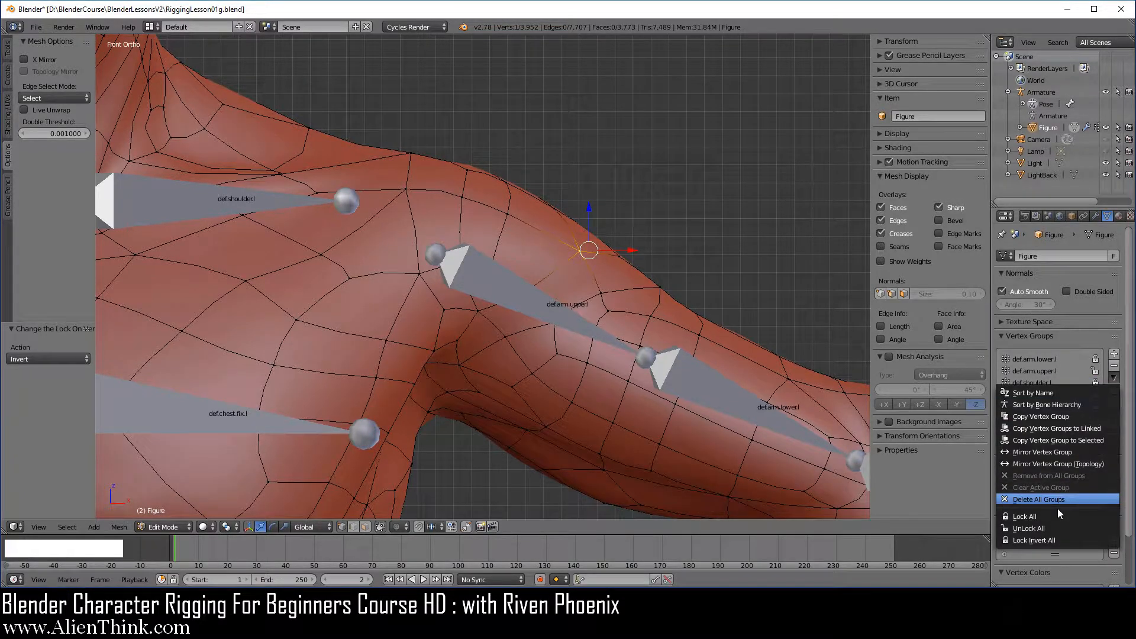
left_click(1057, 514)
left_click(1115, 377)
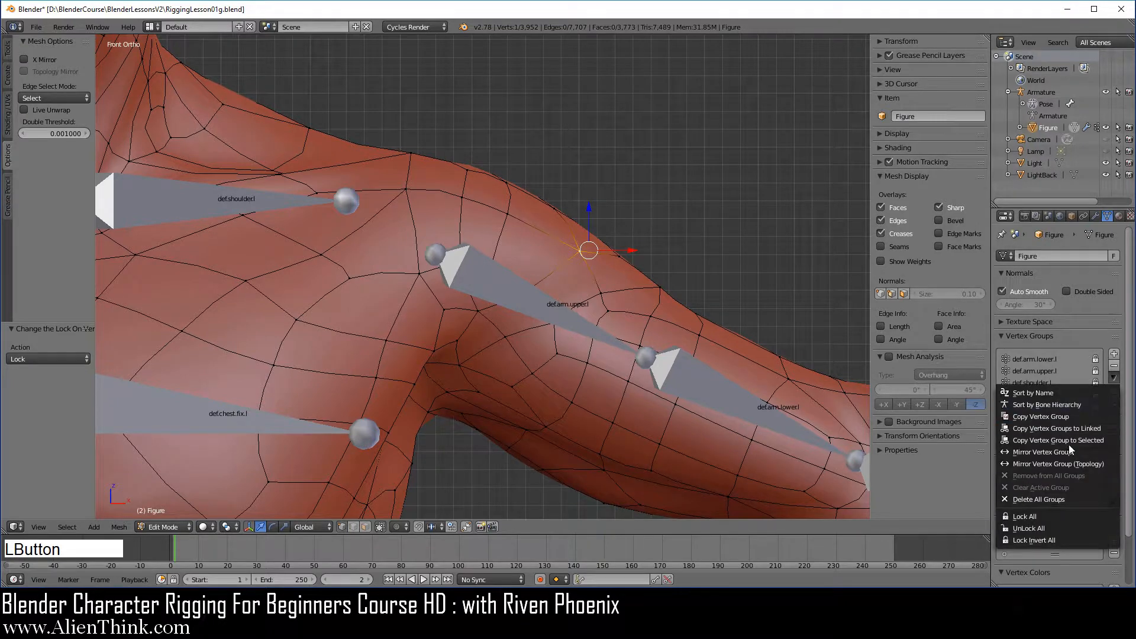
left_click(1055, 528)
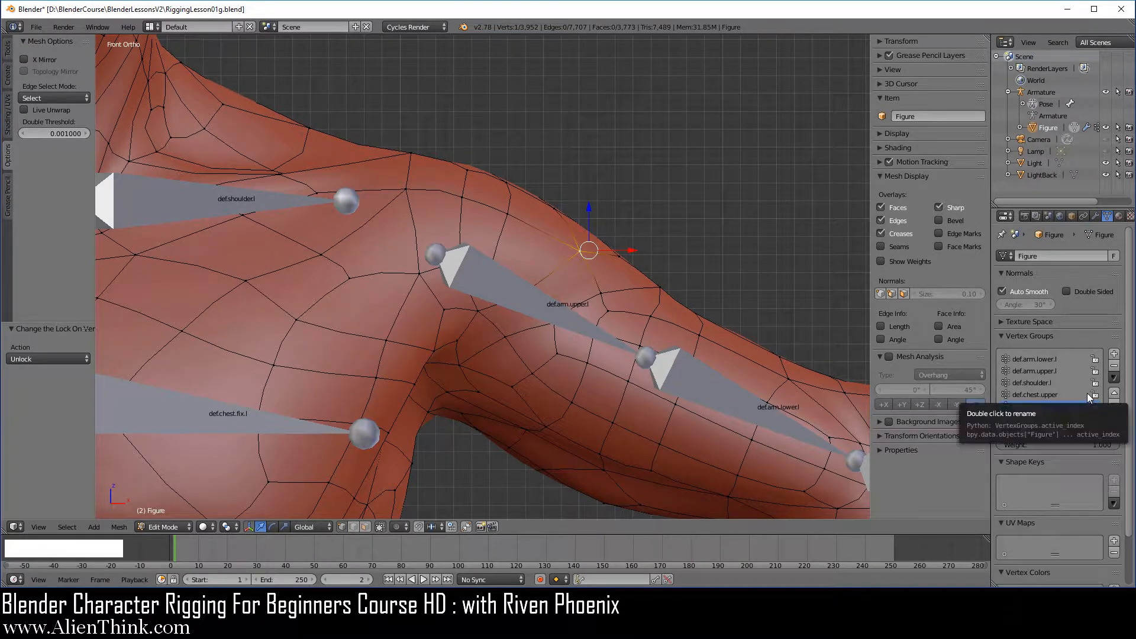
- Reopen RiggingLesson01g.blend from the recent files to discard the vertex group lock changes
left_click(36, 27)
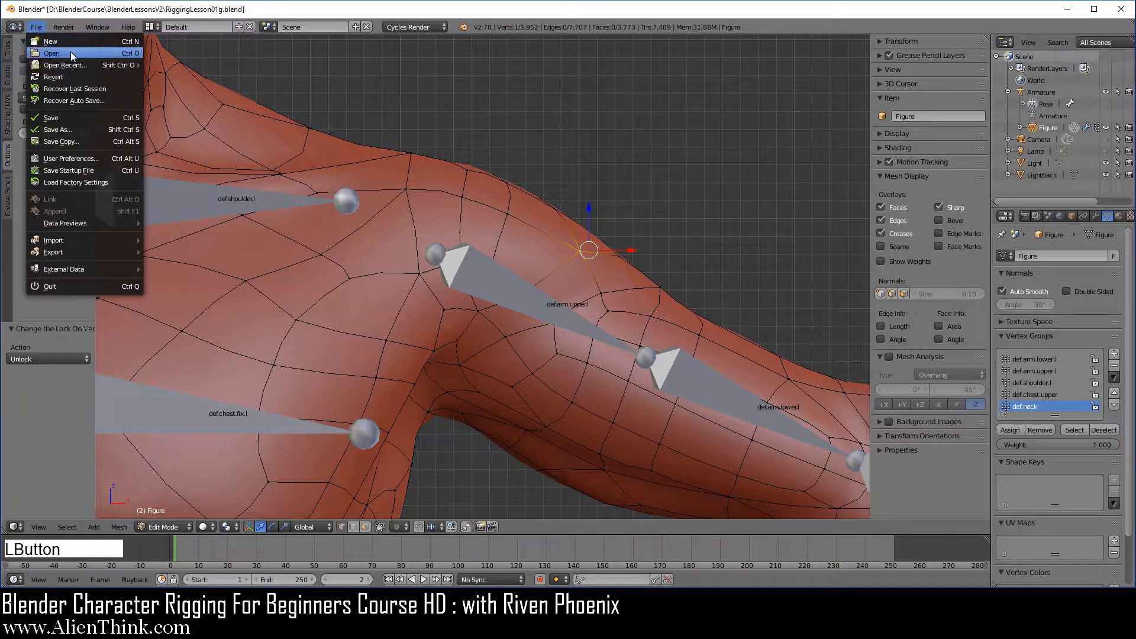
mouse_move(77, 61)
left_click(180, 62)
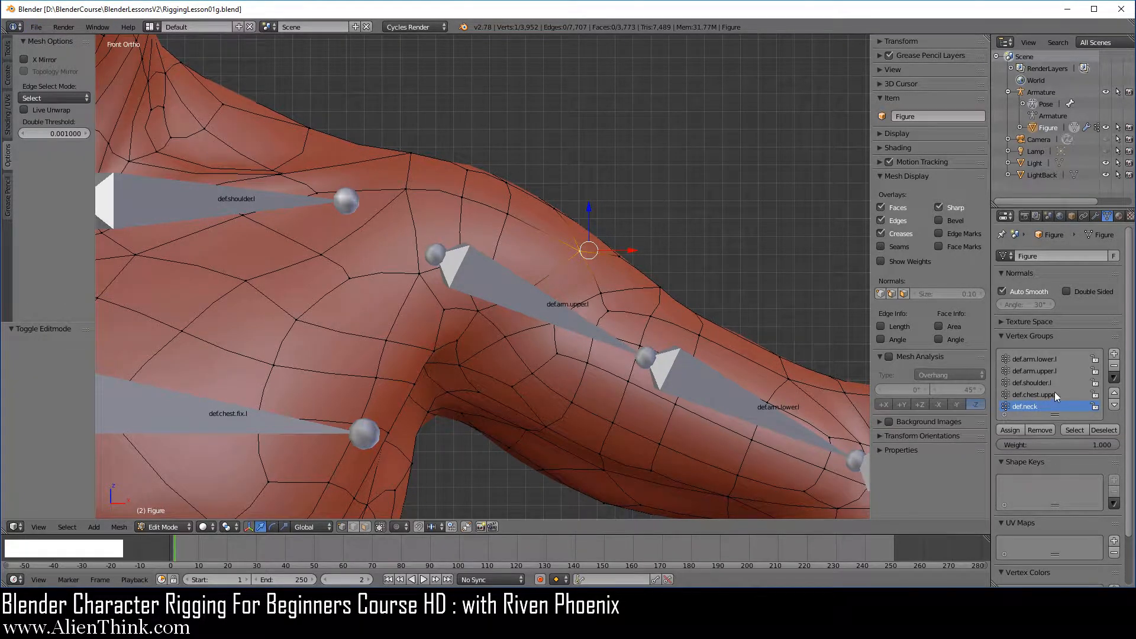
- Assign three neighbouring vertices along the top of the shoulder one by one to def.arm.lower.l at weight 1.000, then deselect everything
left_click(1038, 355)
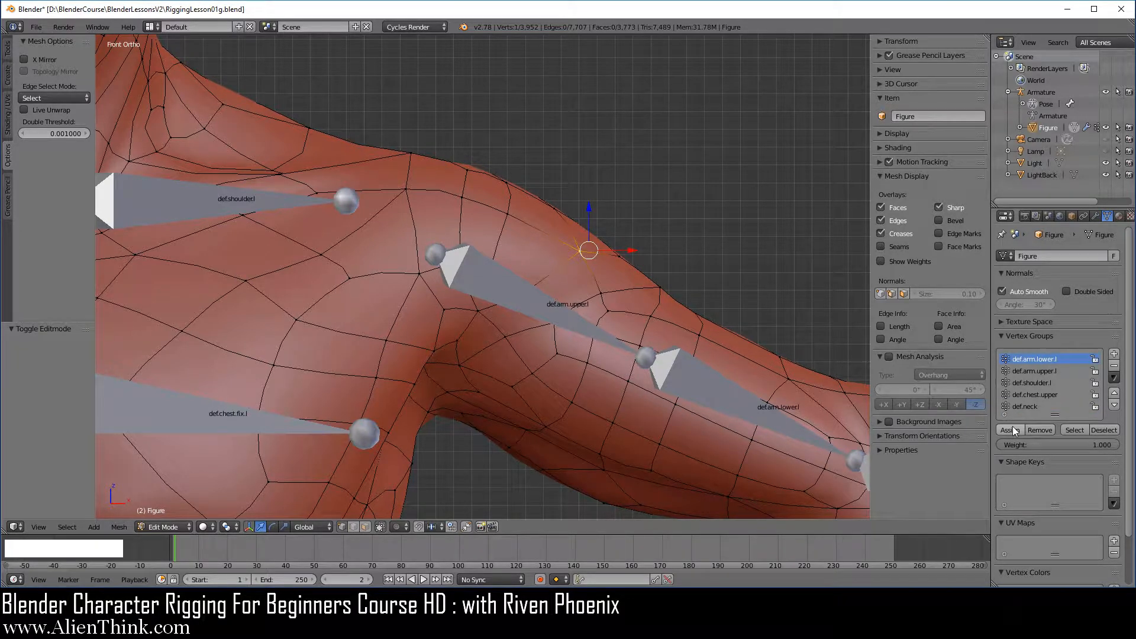
left_click(1013, 429)
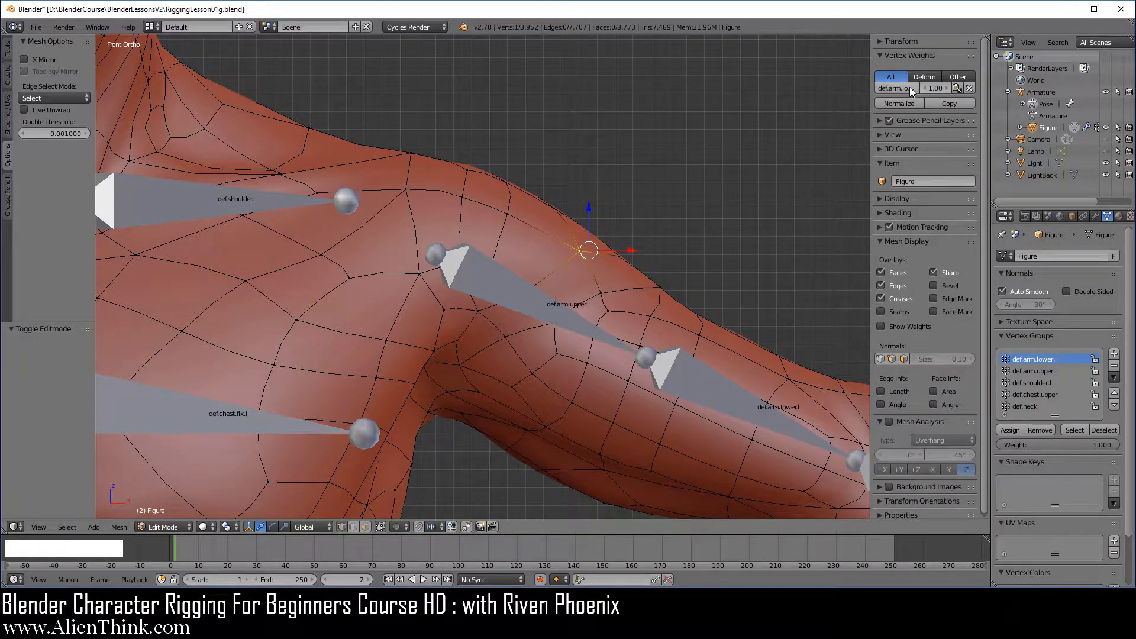
left_click_drag(871, 89, 827, 89)
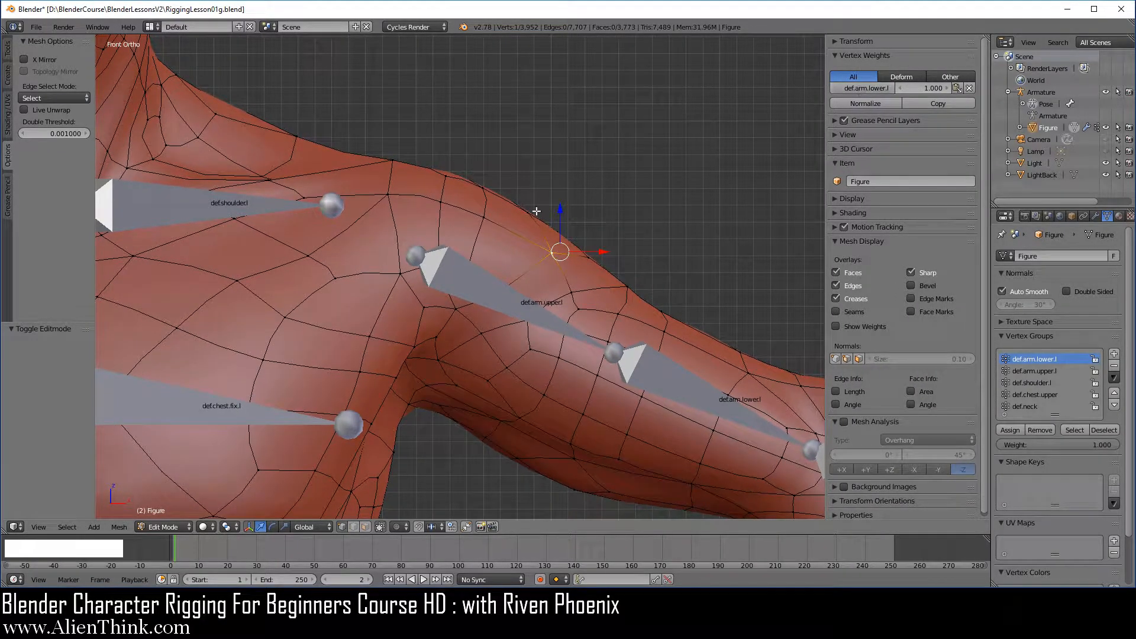
right_click(489, 207)
left_click(1010, 430)
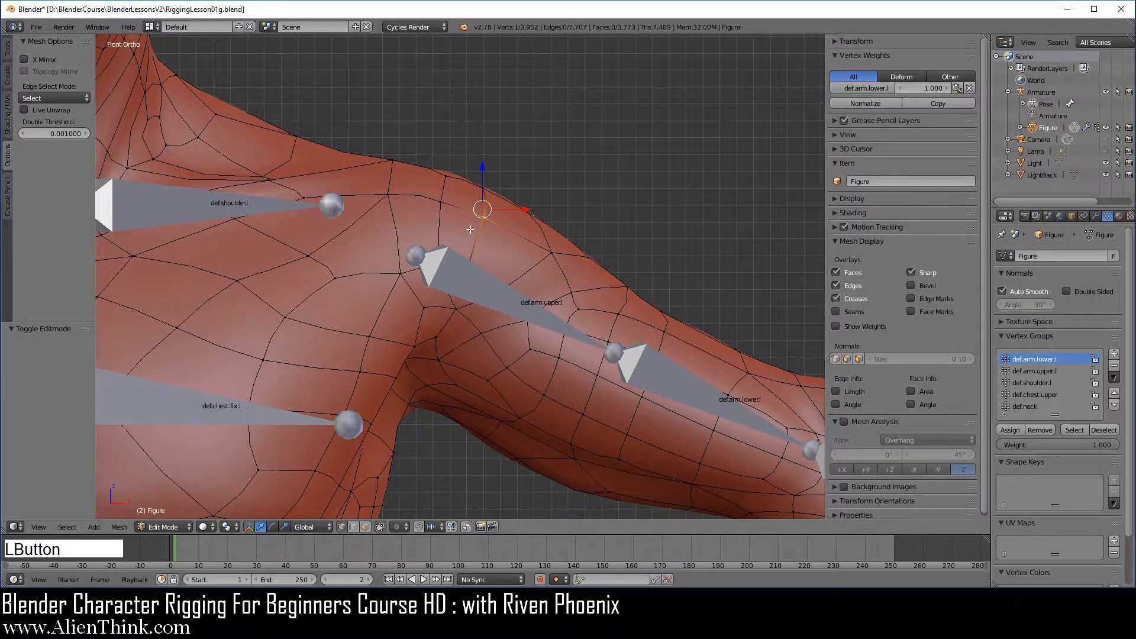
right_click(440, 195)
left_click(1017, 432)
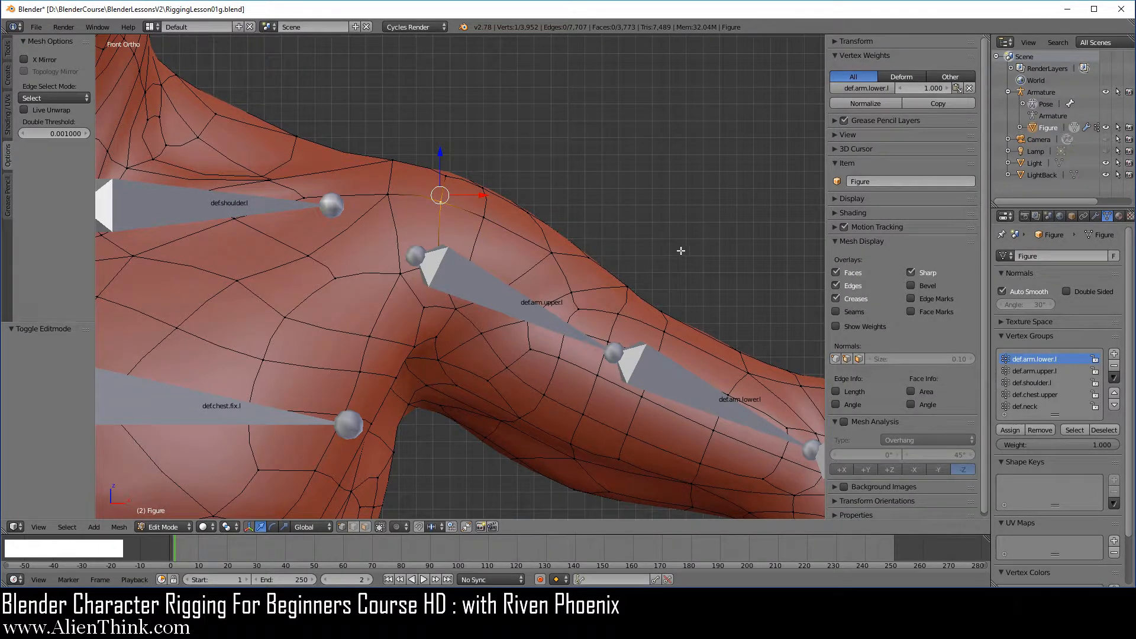
key("a")
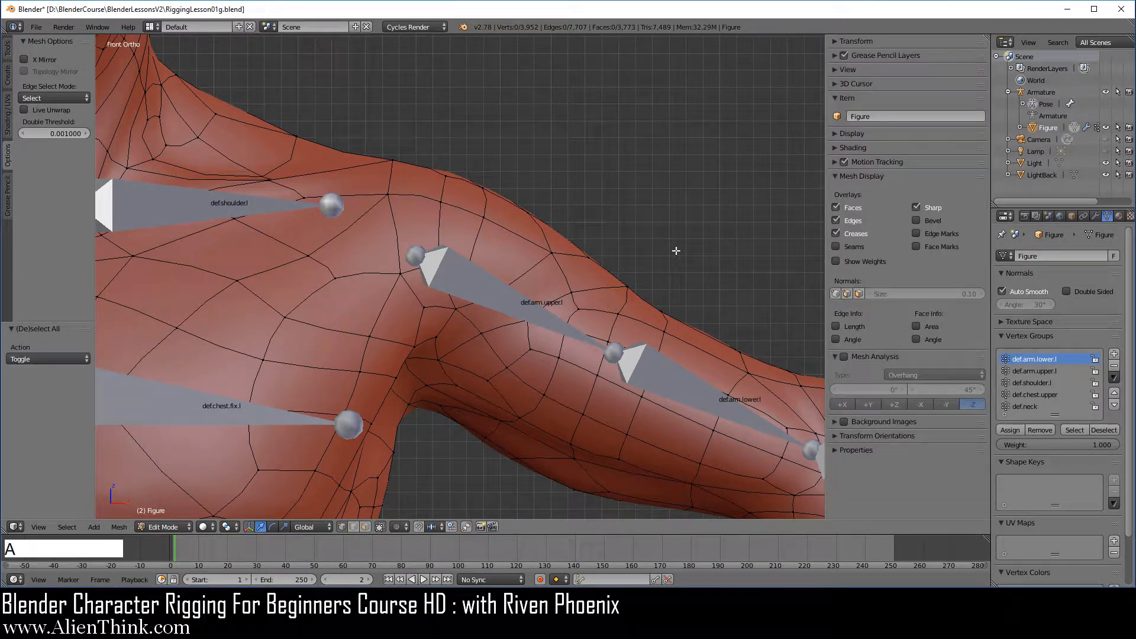
- Inspect the vertex weights of the three shoulder vertices assigned to def.arm.lower.l
right_click(554, 251)
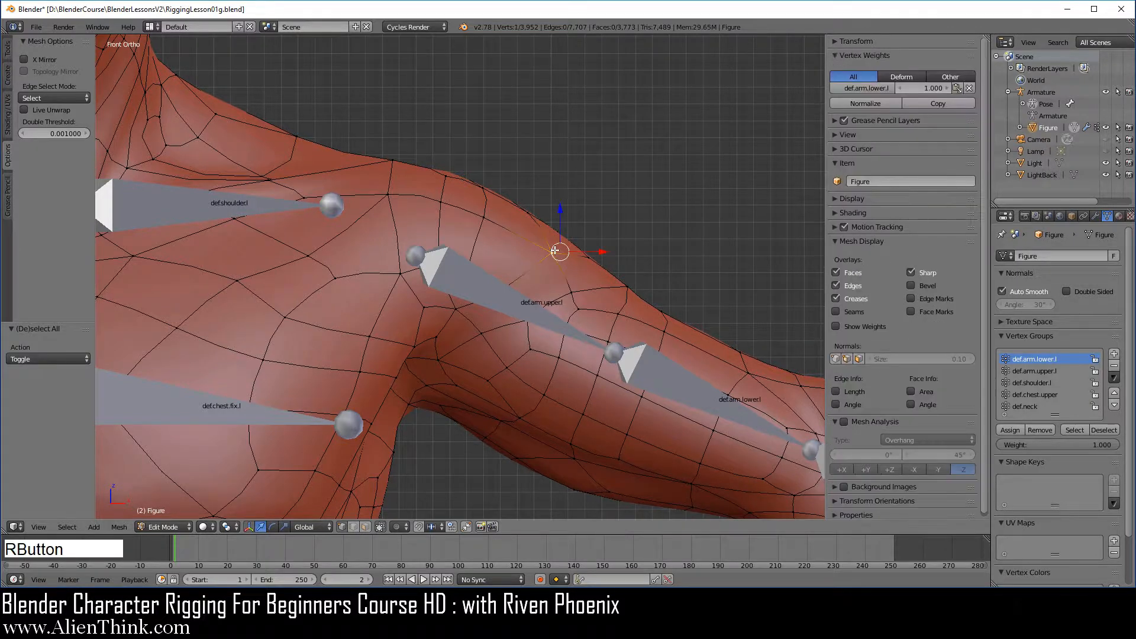
right_click(483, 214)
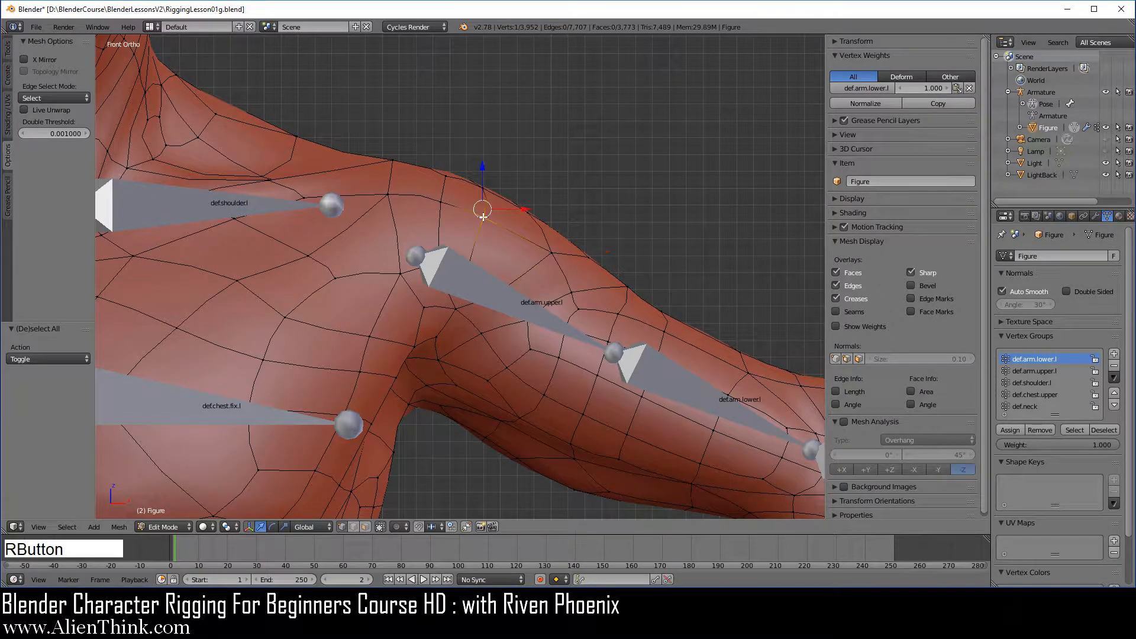
right_click(443, 200)
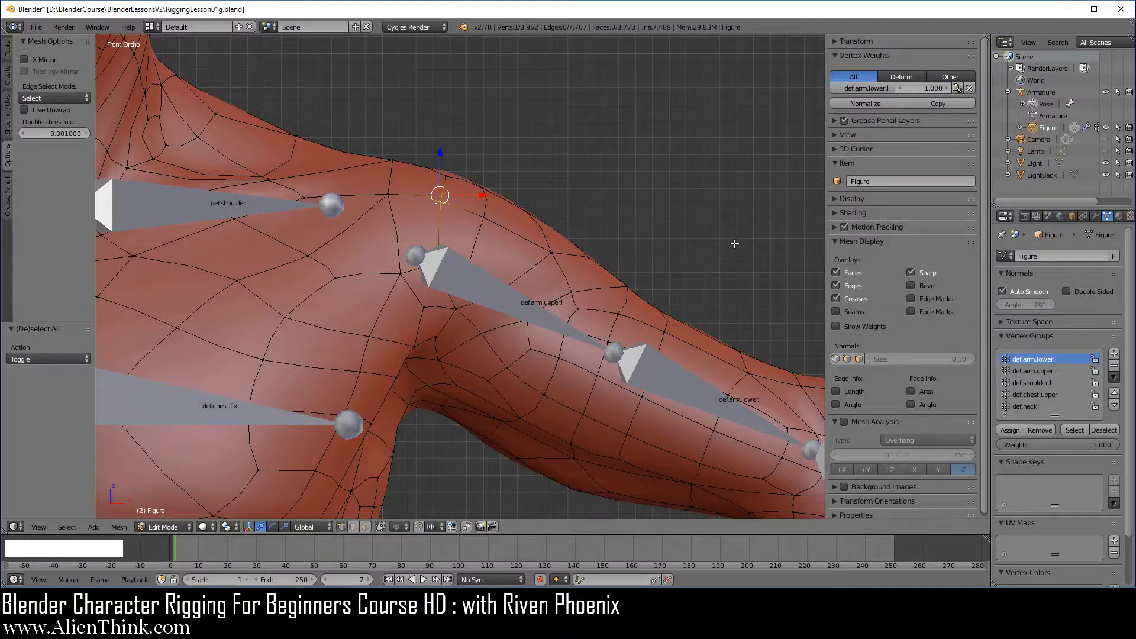
key("a")
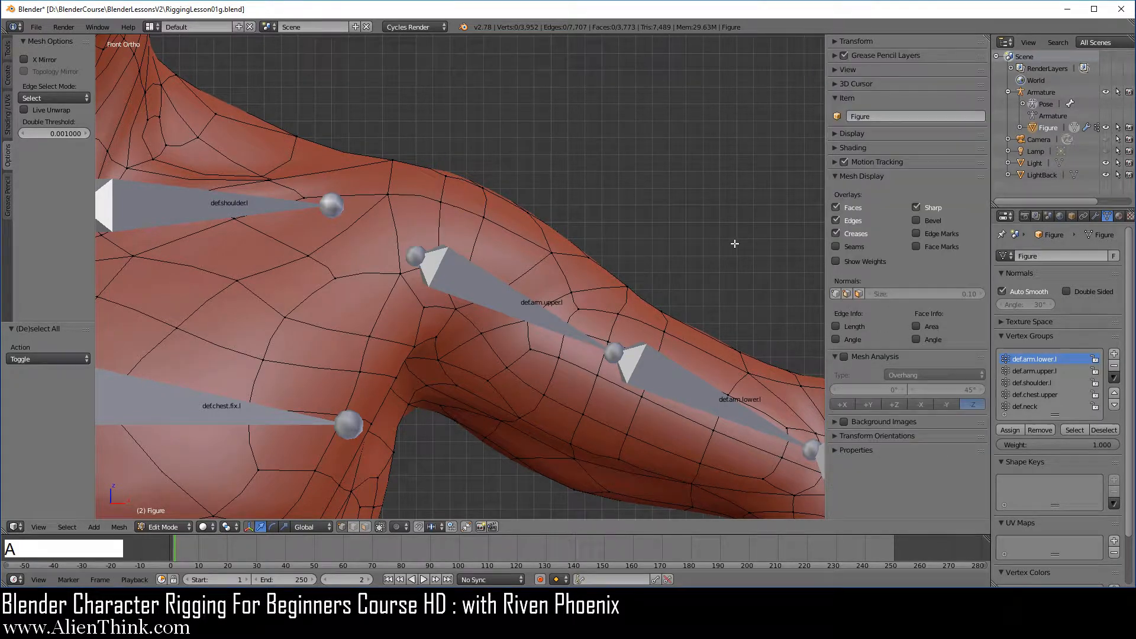
left_click(1114, 379)
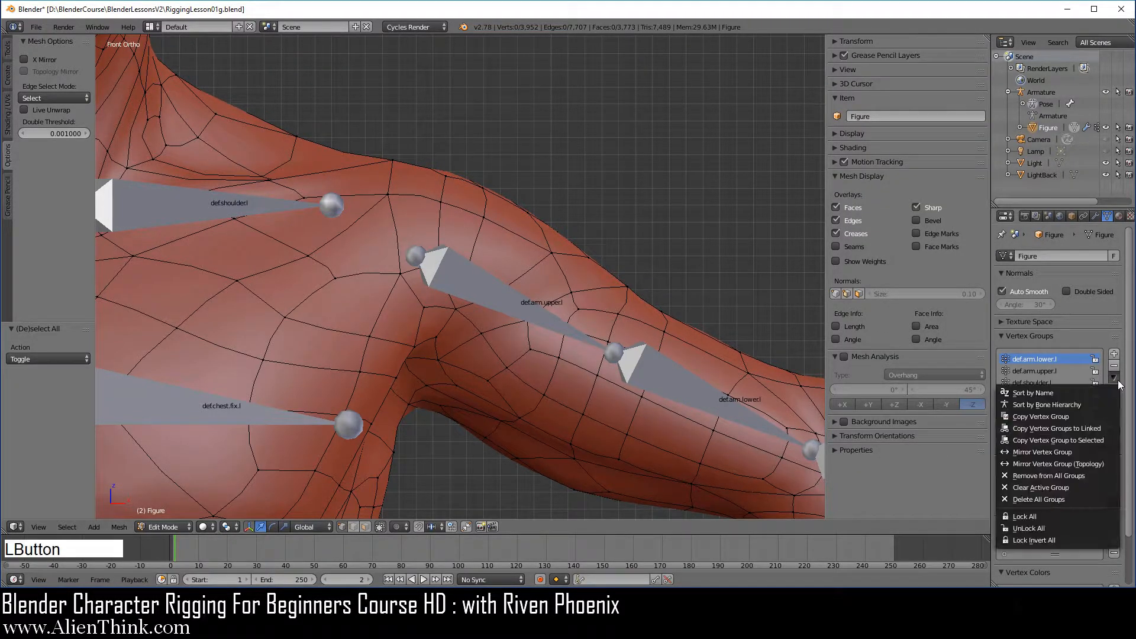
left_click(1075, 477)
right_click(559, 251)
right_click(483, 195)
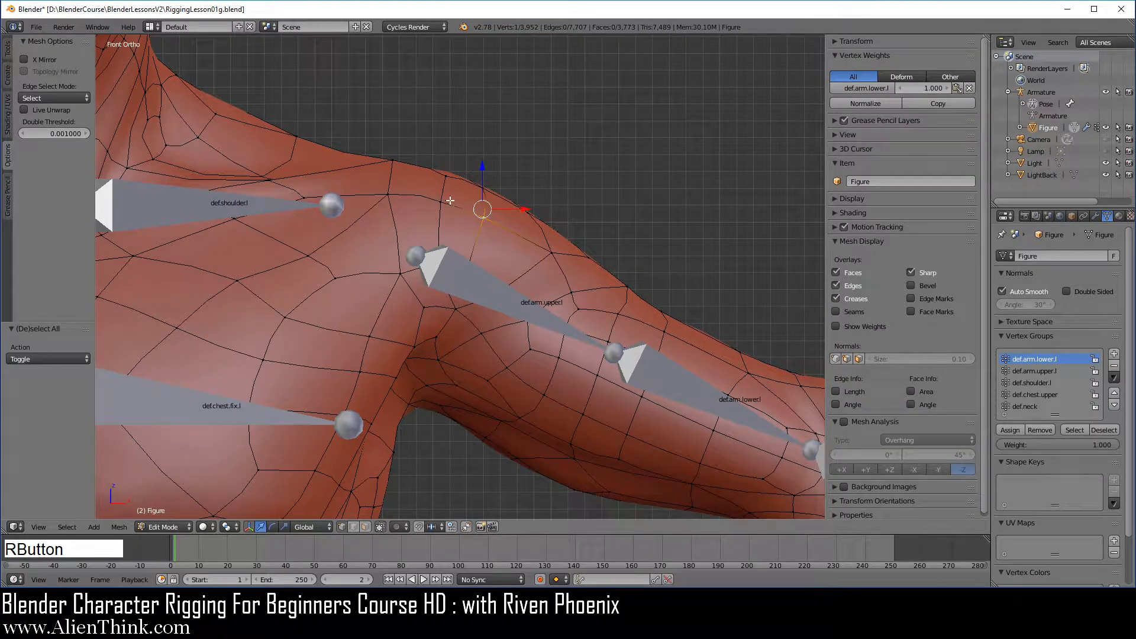
right_click(439, 195)
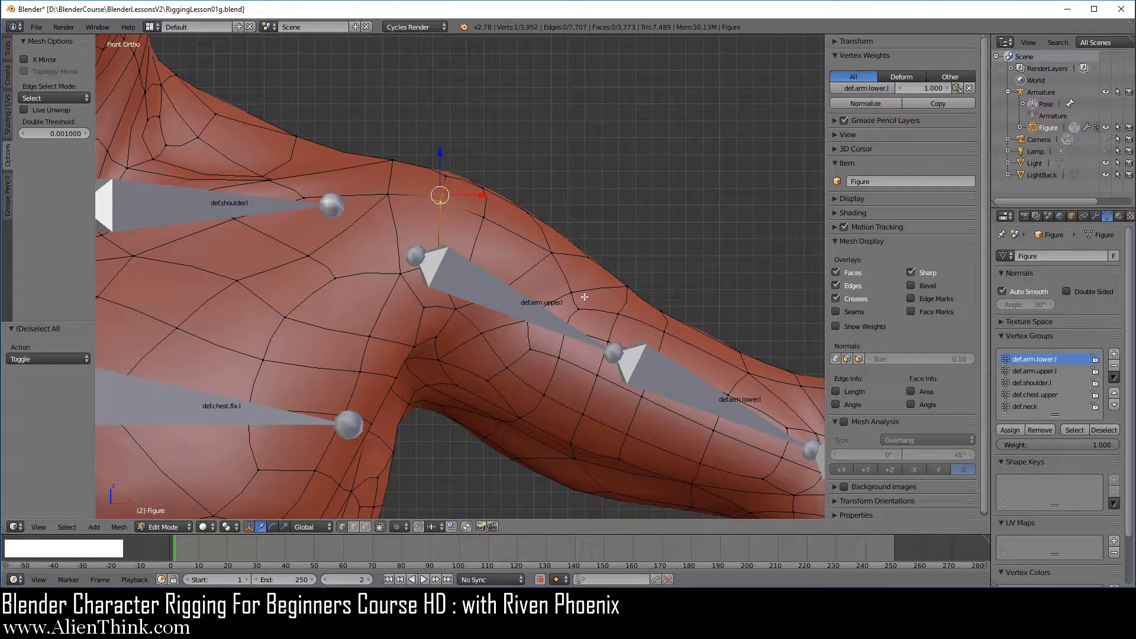
- Remove the outermost of the three shoulder vertices from all vertex groups
right_click(556, 252)
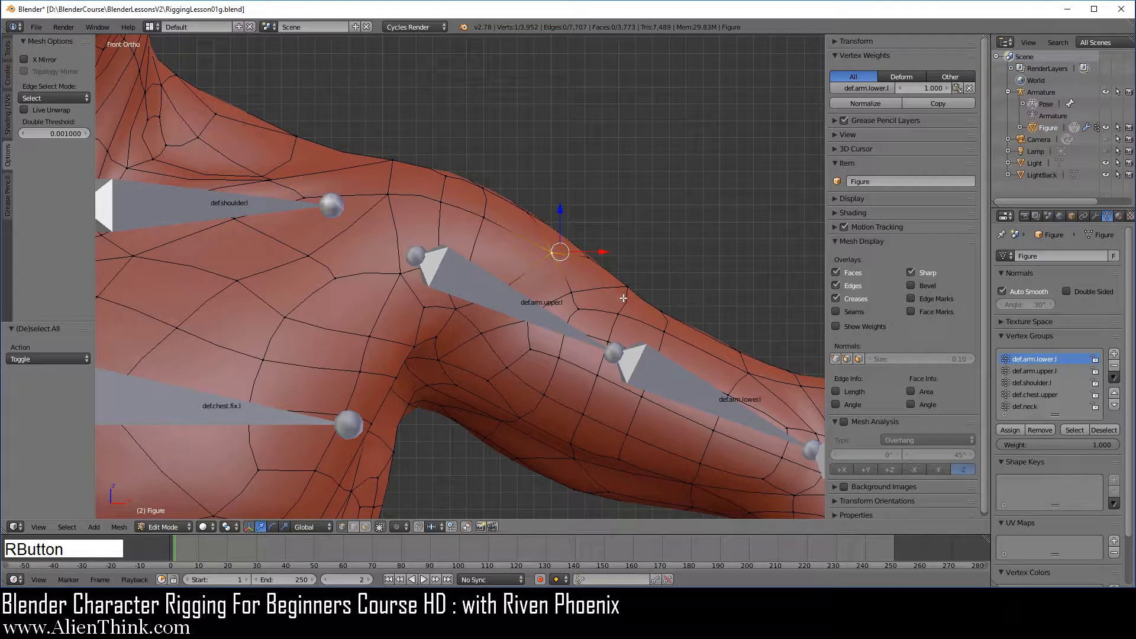
left_click(1114, 377)
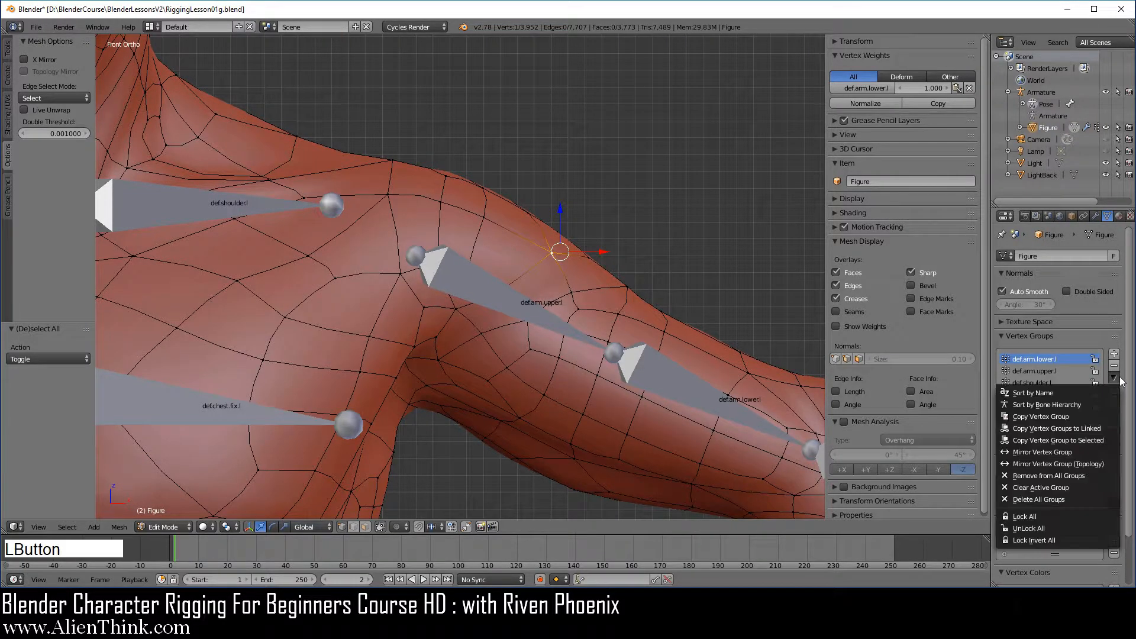
left_click(1075, 477)
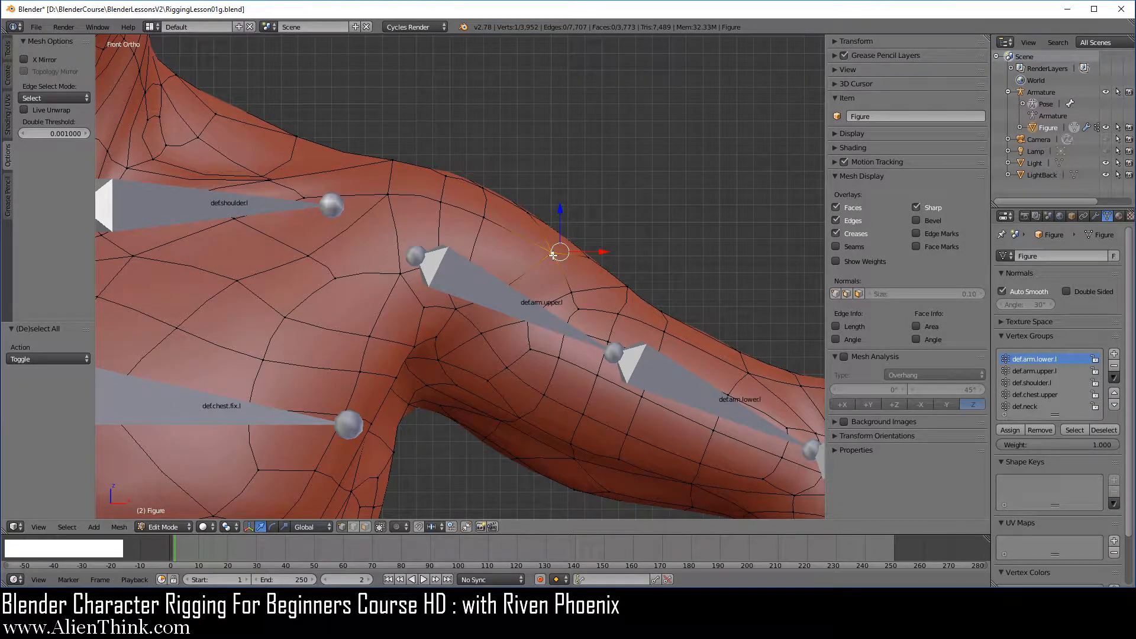
- Assign the selected outermost vertex to def.arm.lower.l, def.arm.upper.l and def.shoulder.l at weight 1.000 each
left_click(1013, 431)
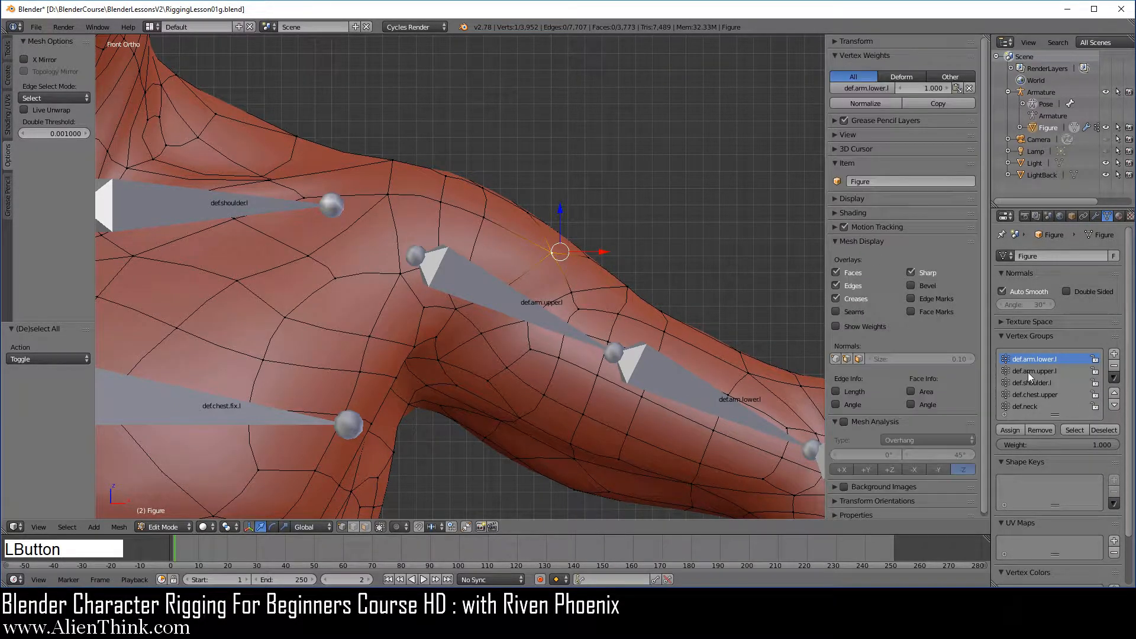
left_click(1028, 371)
left_click(1012, 429)
left_click(1034, 383)
left_click(1022, 428)
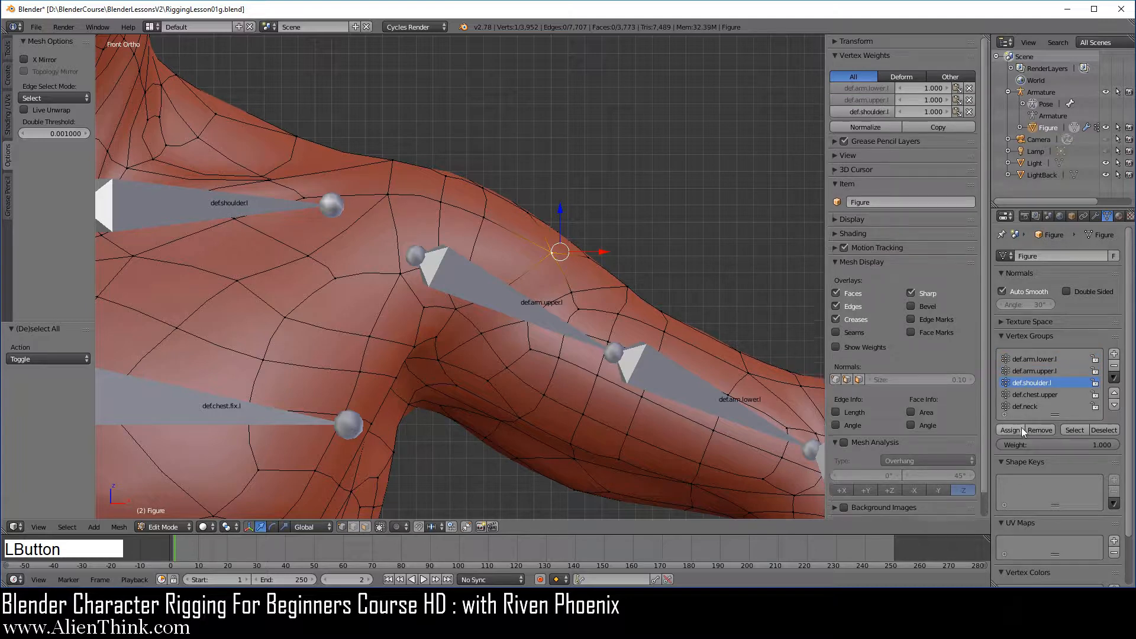
- Remove the outermost vertex from all vertex groups and check the weights of the middle shoulder vertex
left_click(1114, 377)
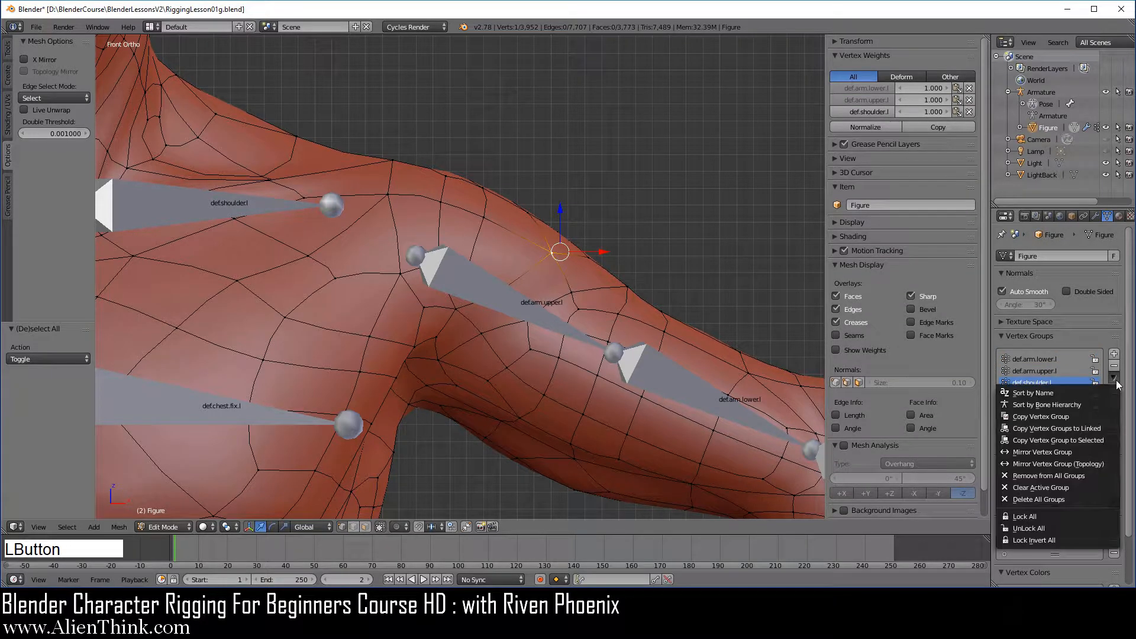
left_click(1092, 473)
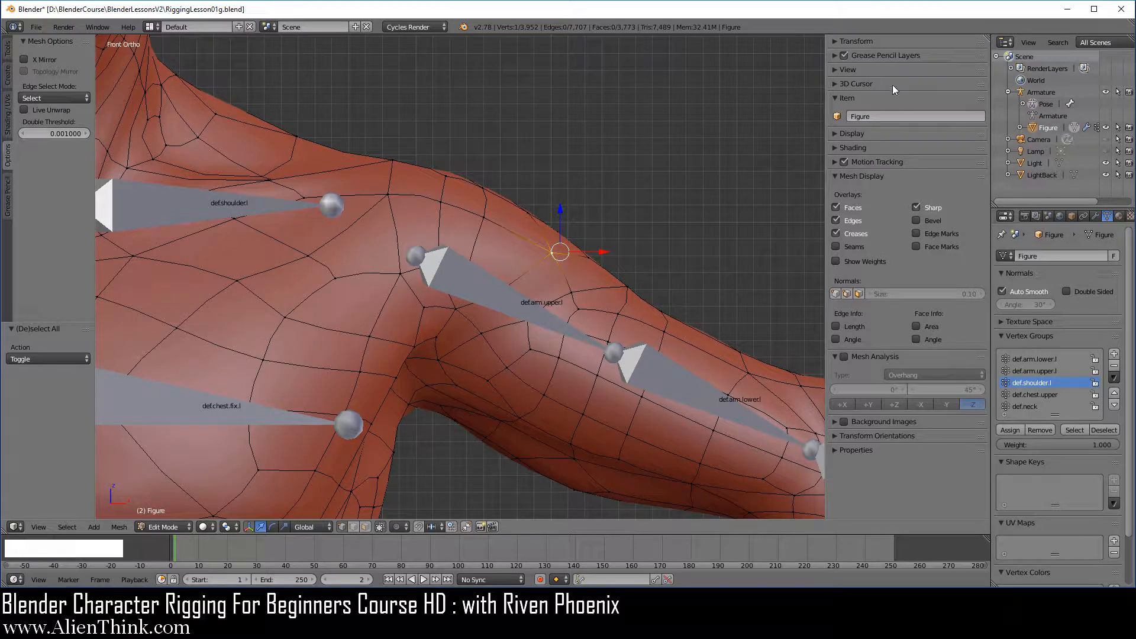
right_click(482, 210)
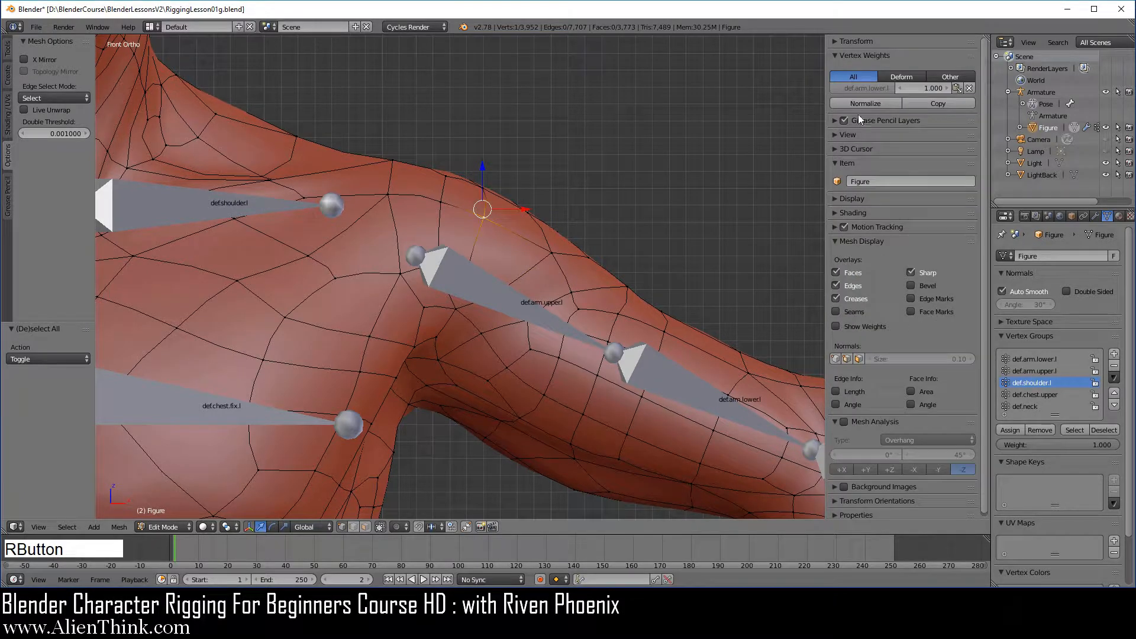
- Reassign the outermost shoulder vertex to def.arm.lower.l at weight 1.000 and deselect everything
right_click(551, 253)
left_click(1038, 359)
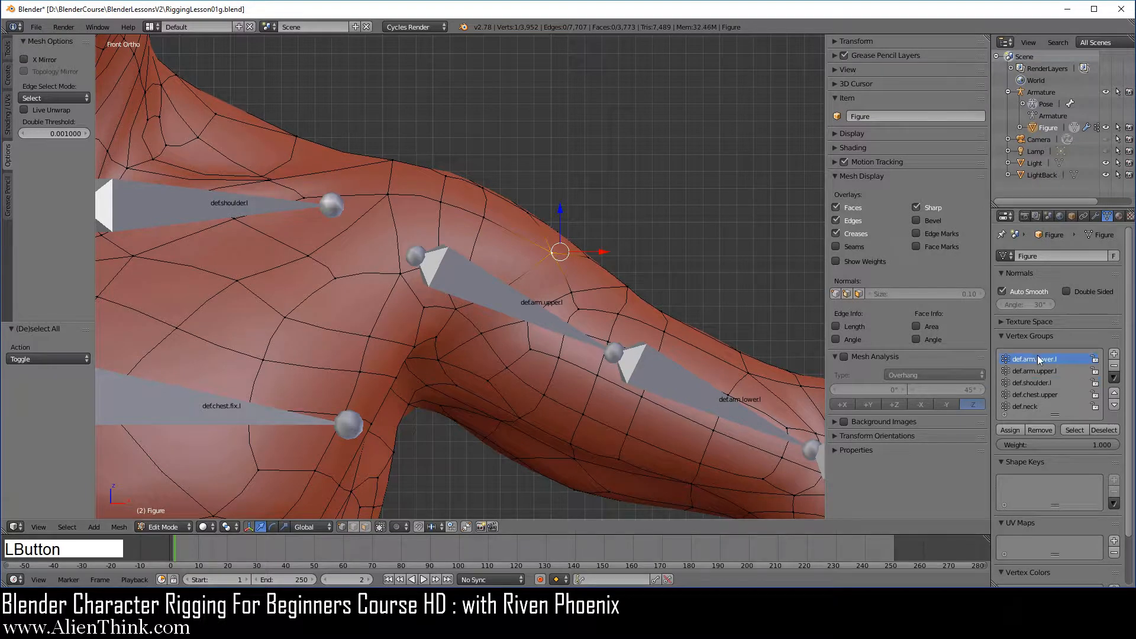
left_click(1015, 428)
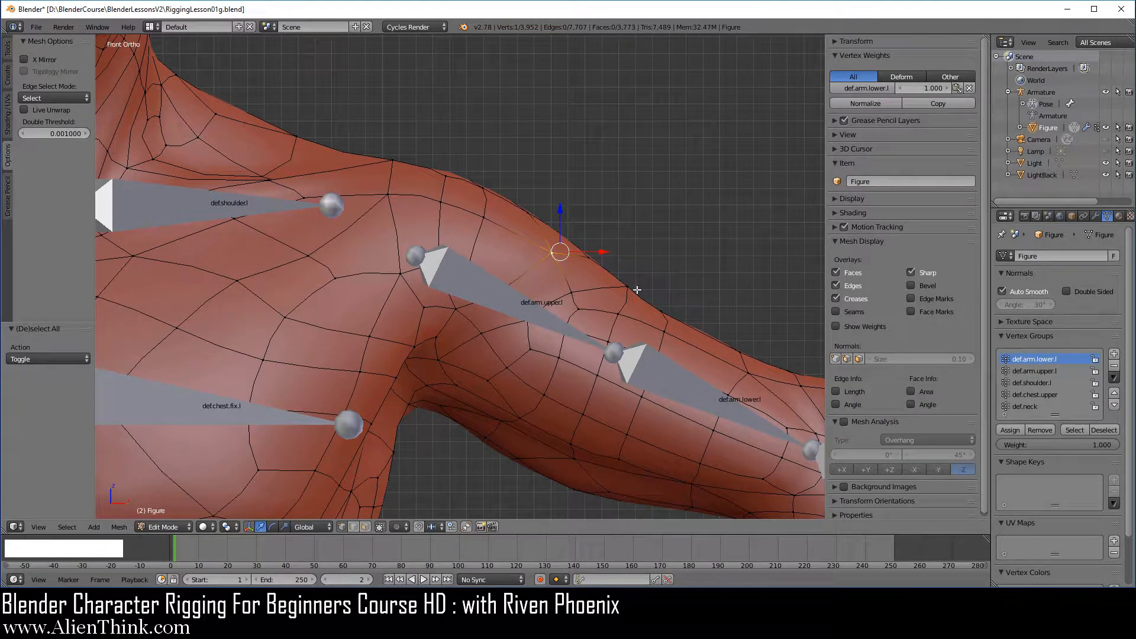
key("a")
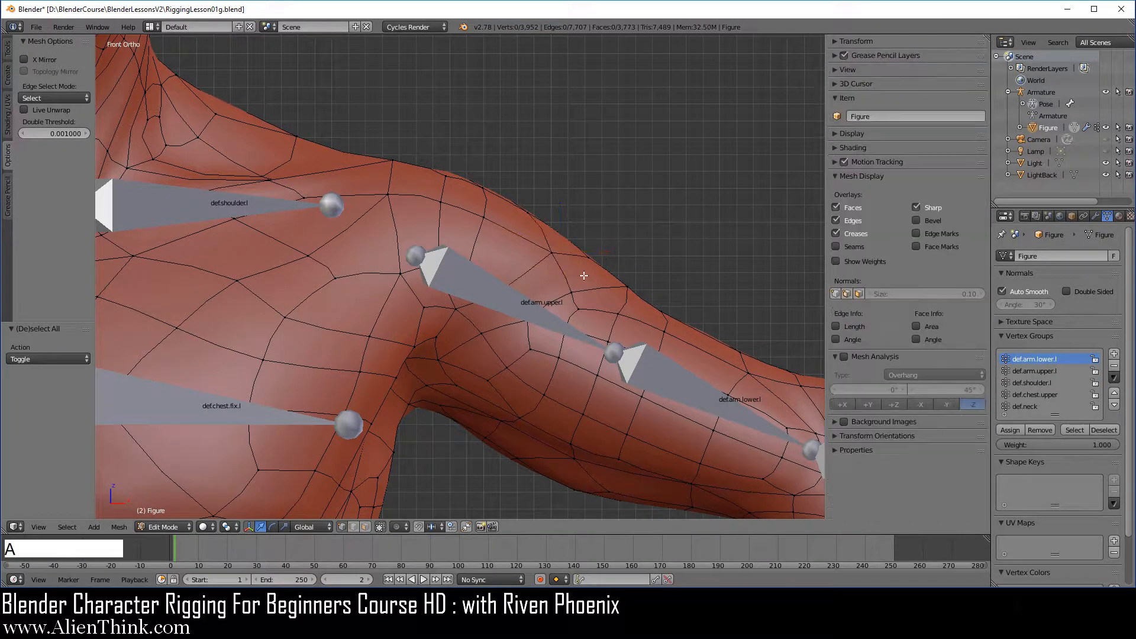
- Clear the active vertex group def.arm.lower.l so that it holds no vertices
left_click(1114, 378)
left_click(1114, 379)
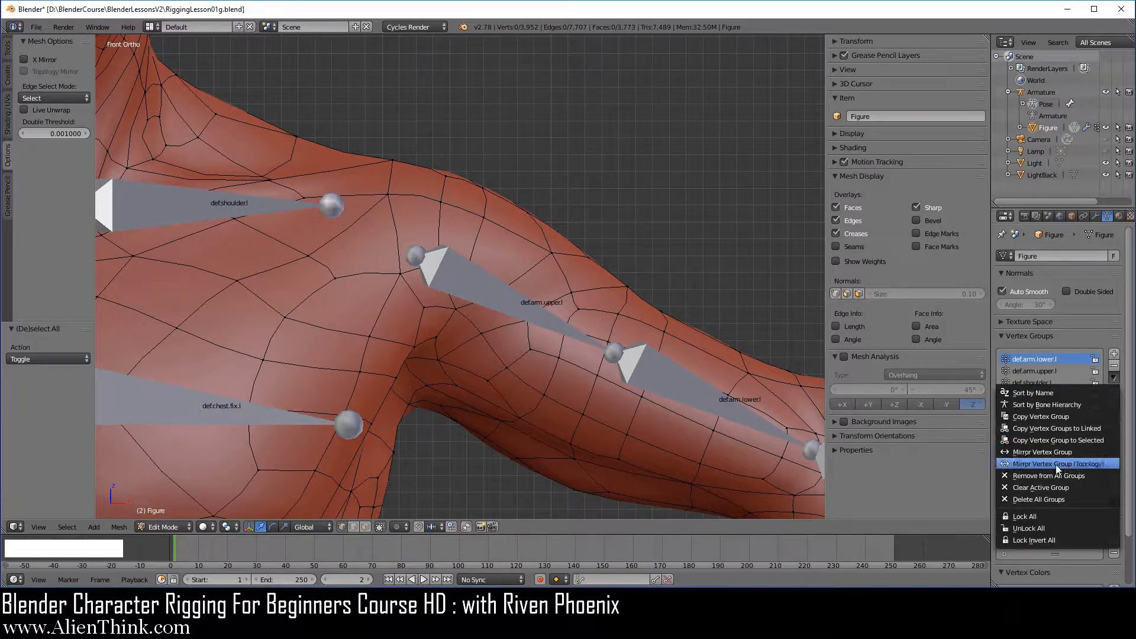
left_click(1066, 486)
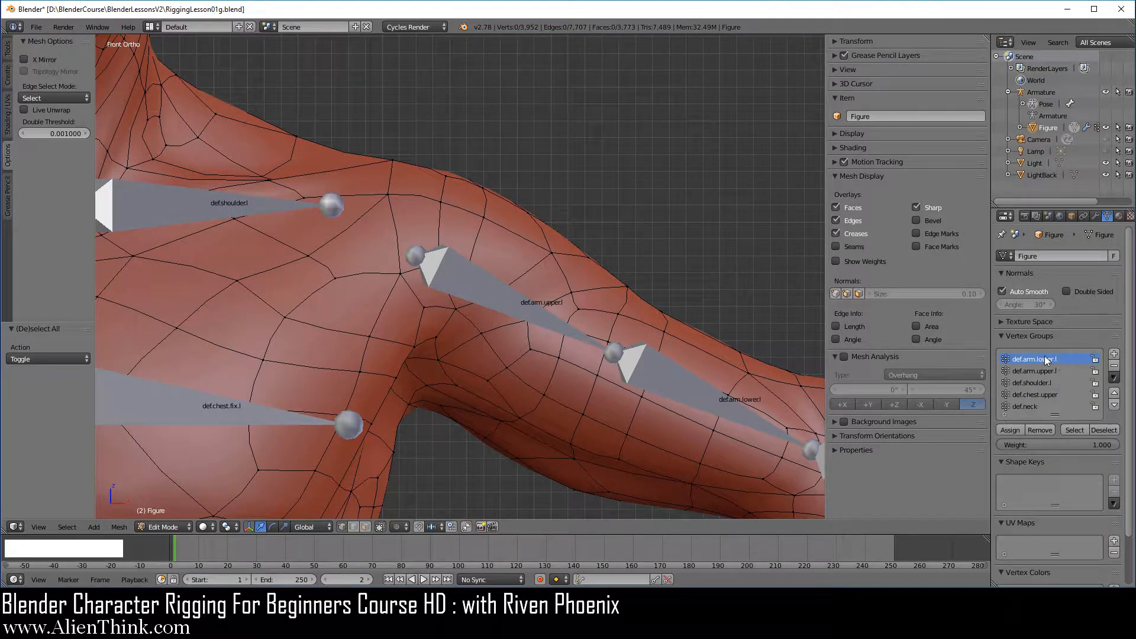
left_click(1114, 378)
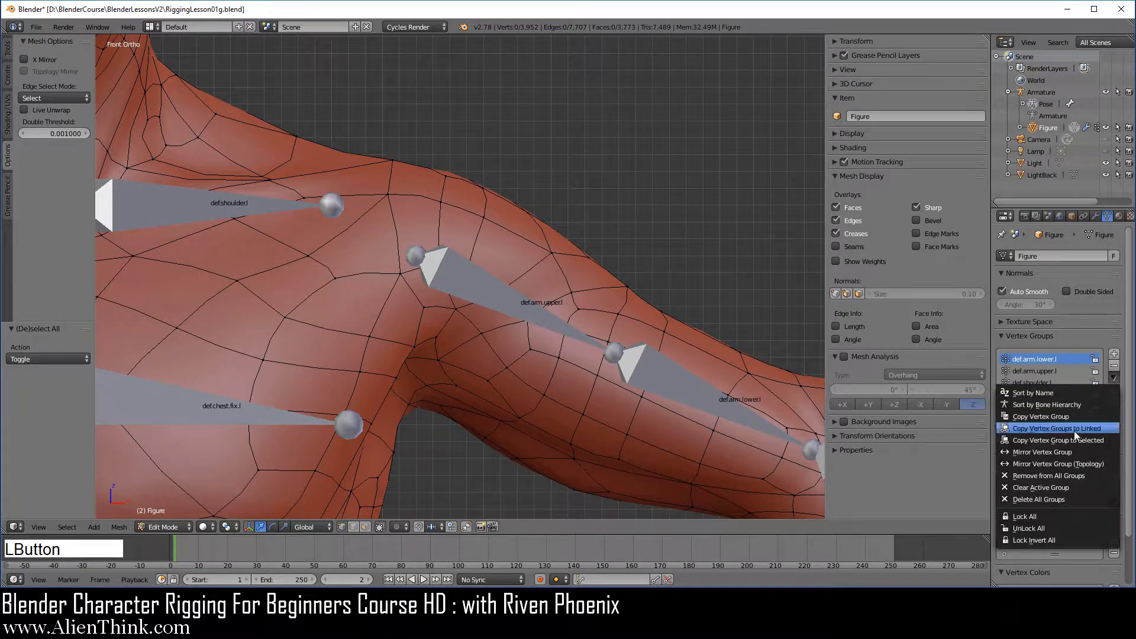
left_click(1051, 489)
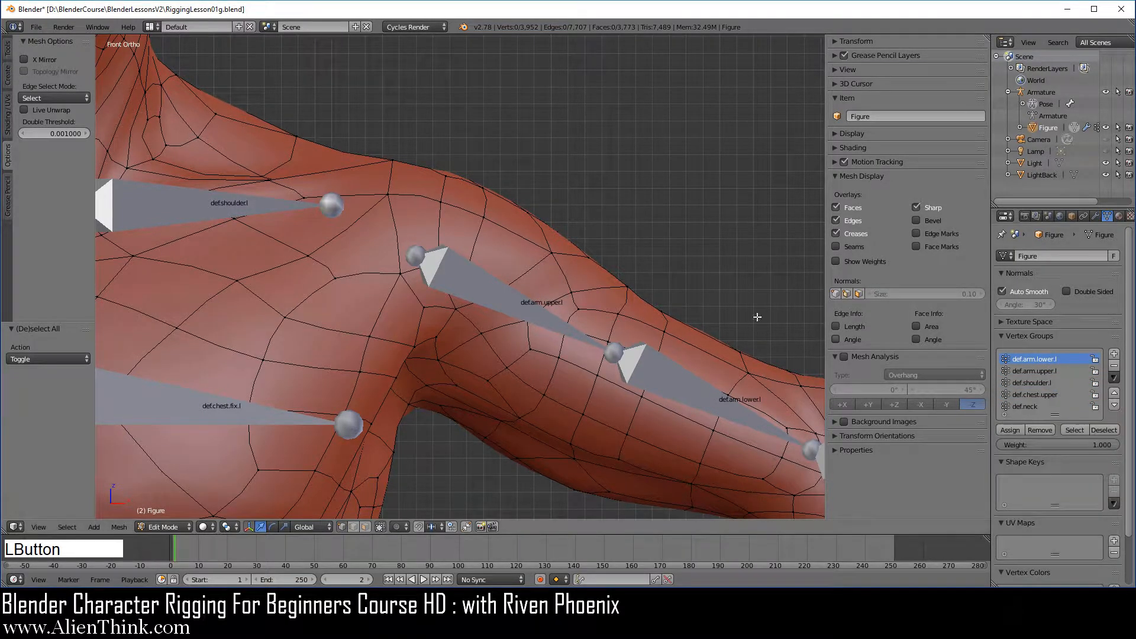
- Check the three shoulder vertices for any remaining vertex weights
right_click(550, 257)
right_click(483, 207)
right_click(441, 198)
right_click(484, 209)
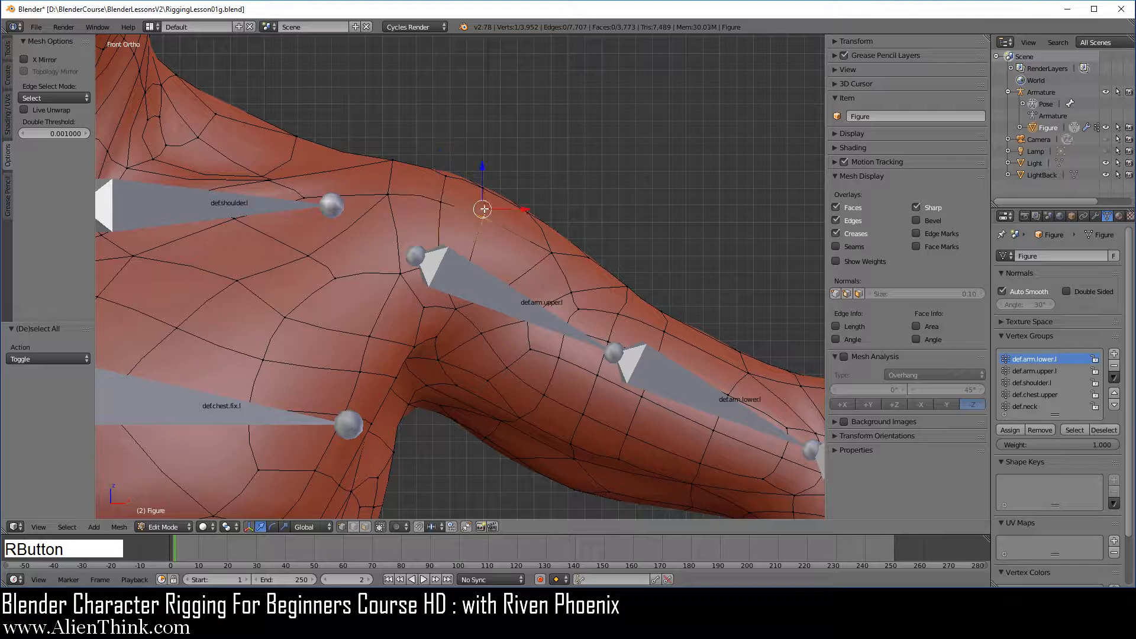
right_click(550, 248)
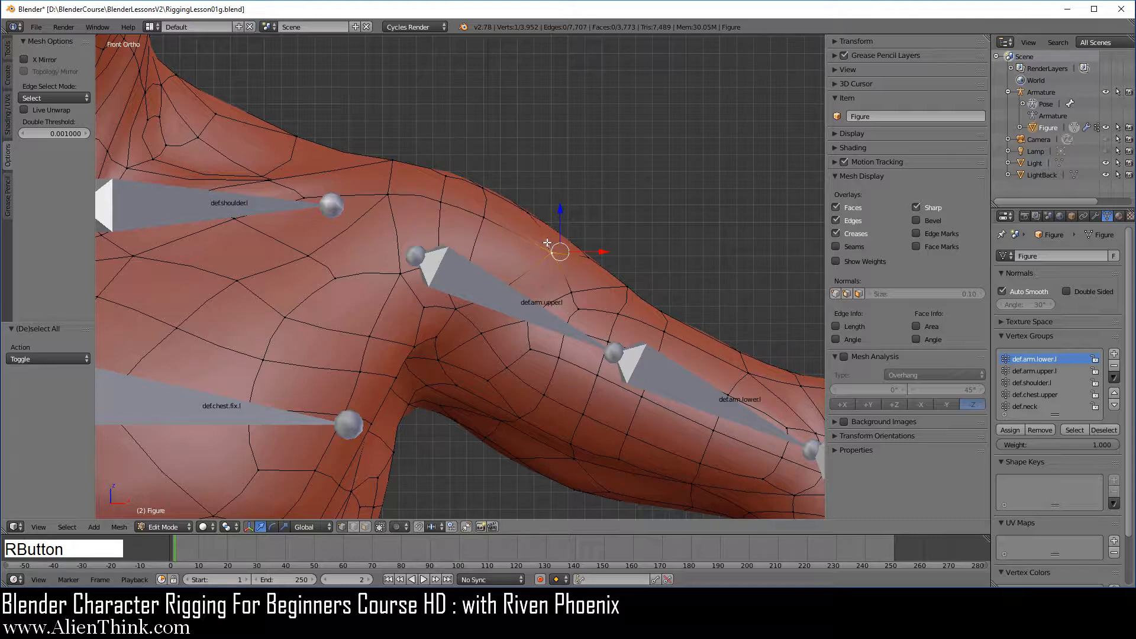
- Delete all vertex groups from the figure
left_click(1113, 377)
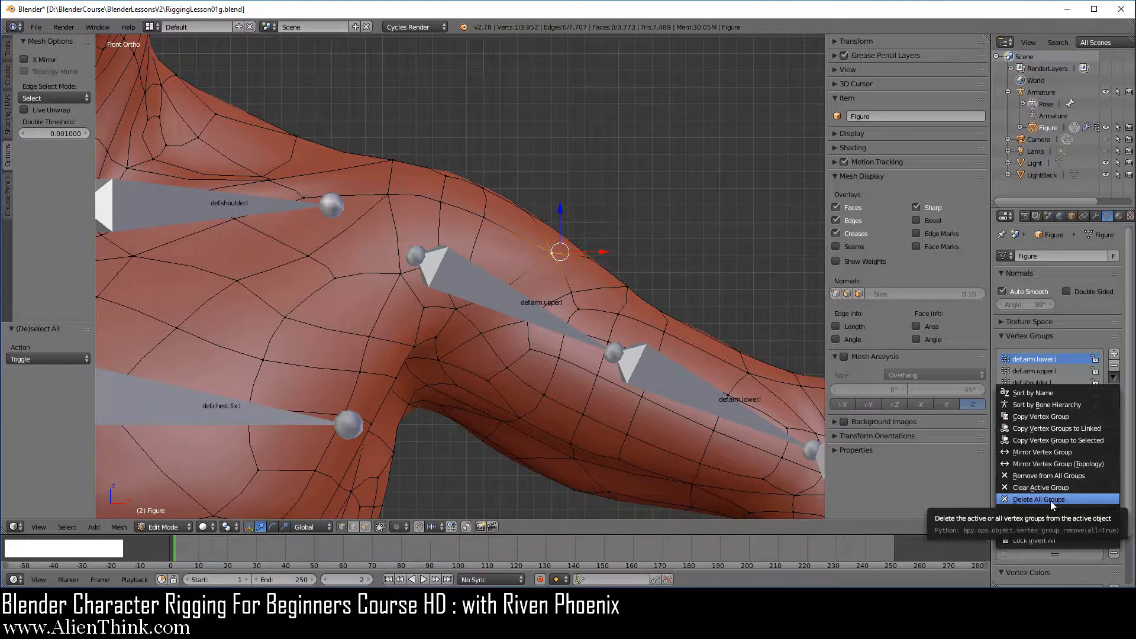
left_click(1050, 501)
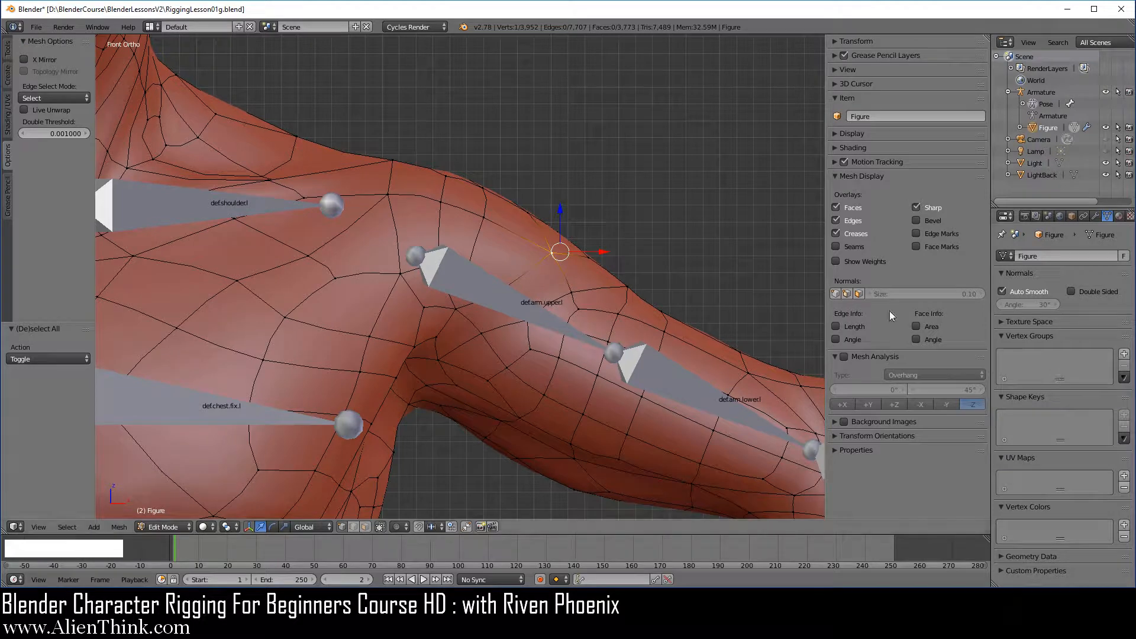
- Reopen RiggingLesson01g.blend from the recent files to restore the deleted vertex groups
left_click(37, 27)
mouse_move(101, 68)
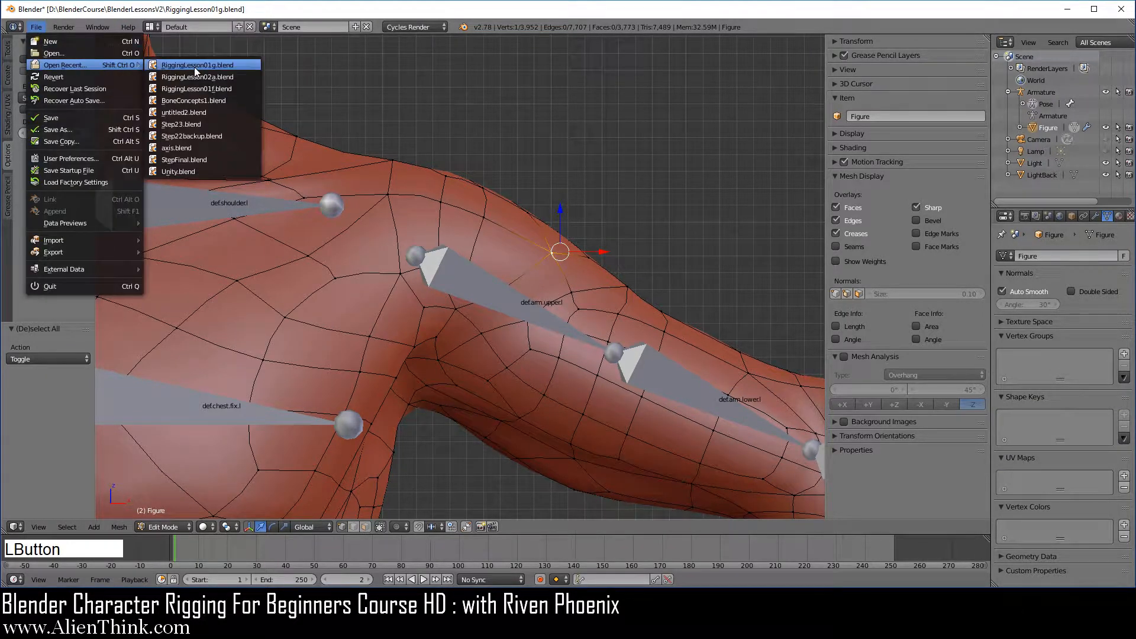
left_click(194, 66)
left_click(1113, 377)
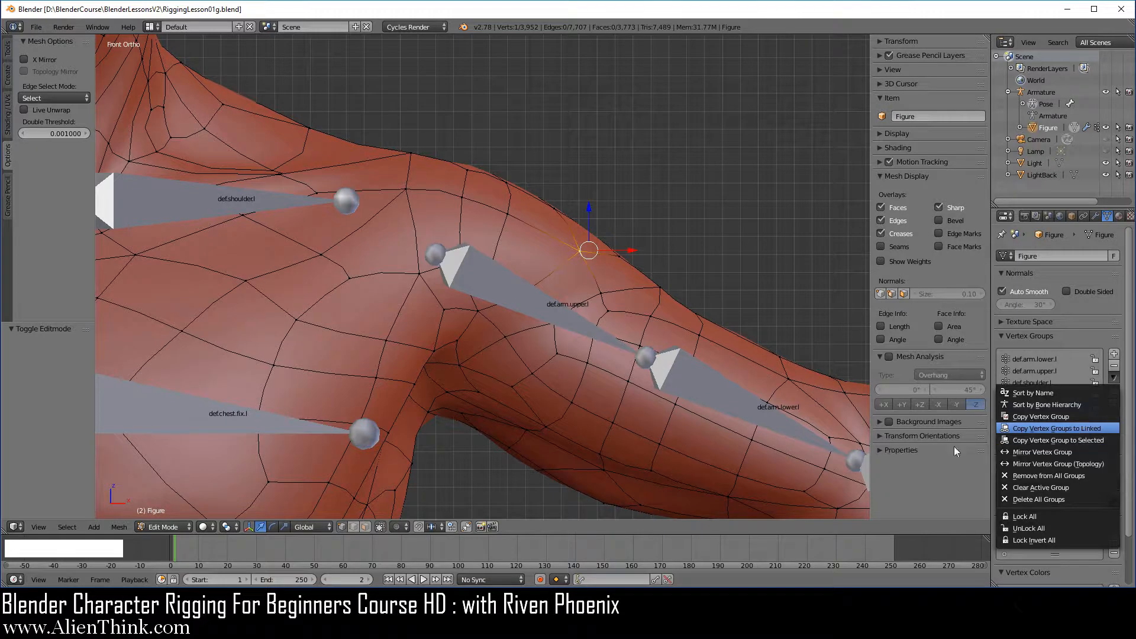
key("F3")
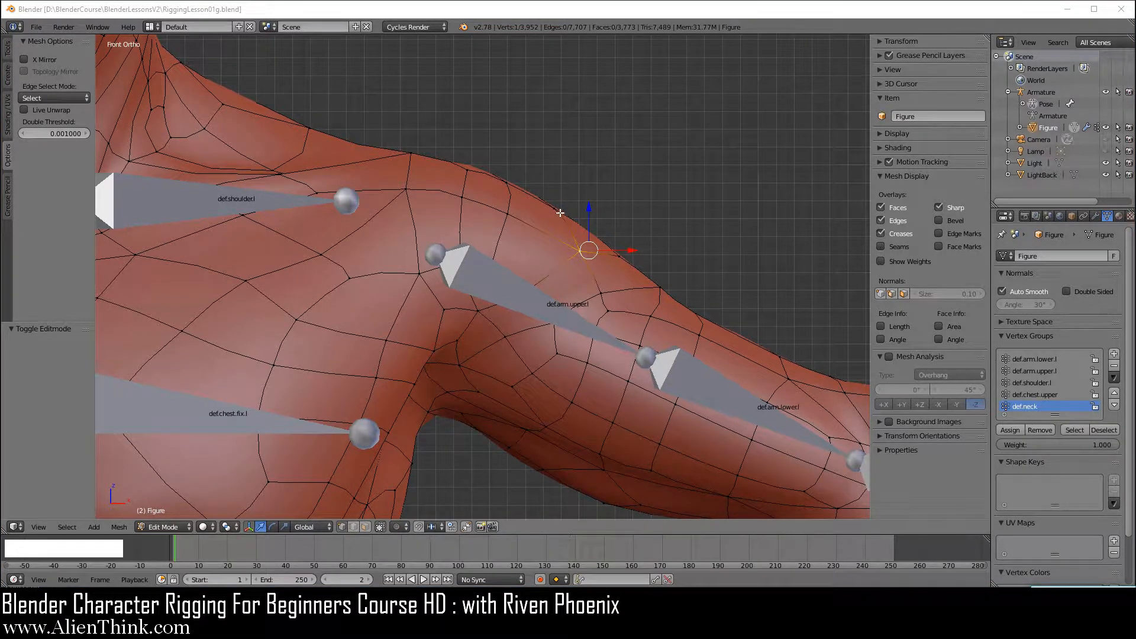
- Duplicate the figure in Object Mode and place the copy behind it, offset about X 0.188, Y 0.301, Z 0.048
left_click(1114, 376)
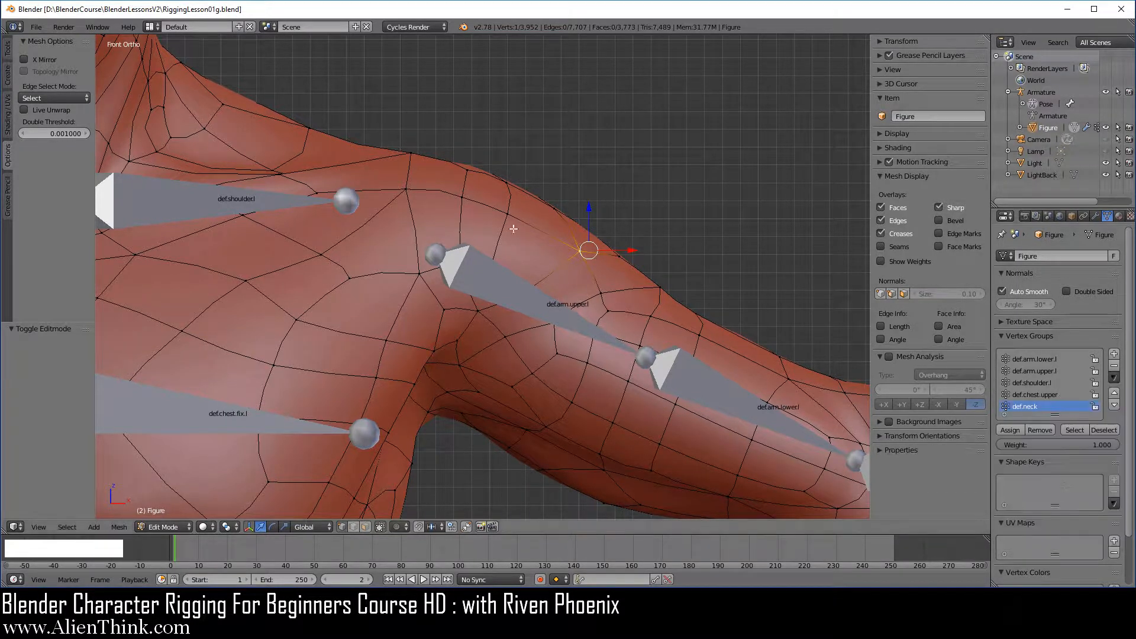
left_click(178, 527)
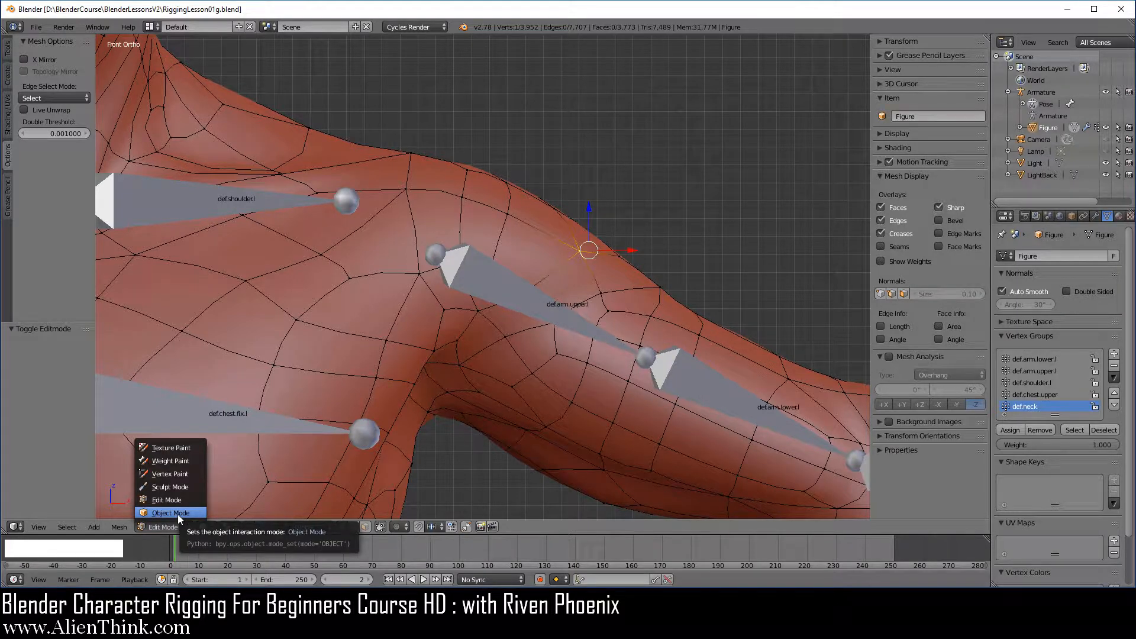
left_click(178, 514)
scroll(480, 281, "down", 6)
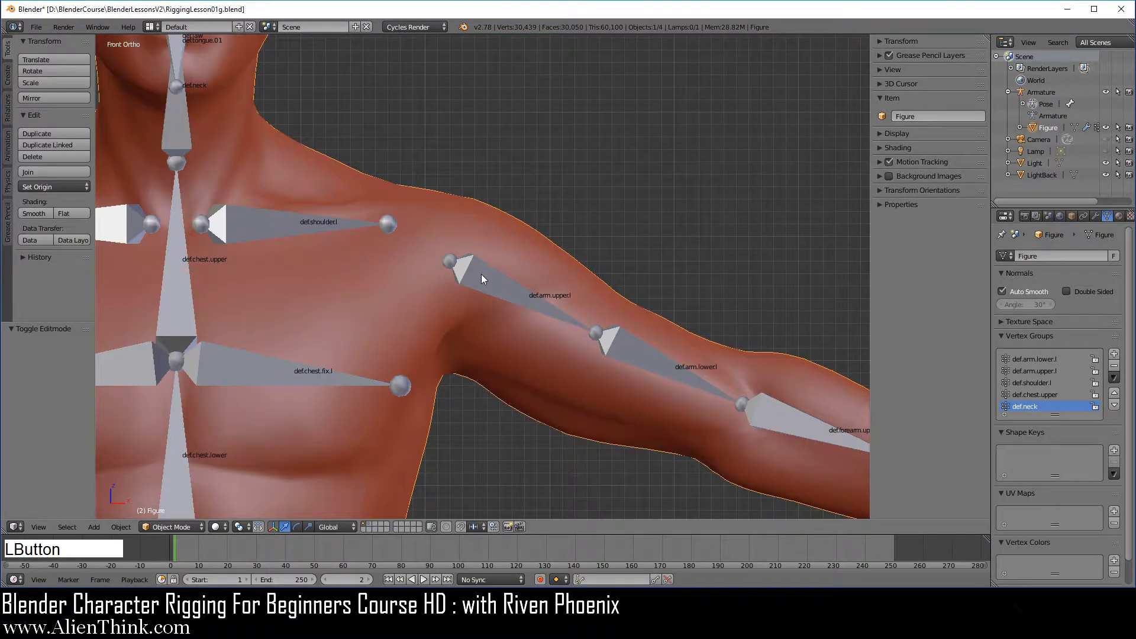
middle_click_drag(669, 236, 566, 289)
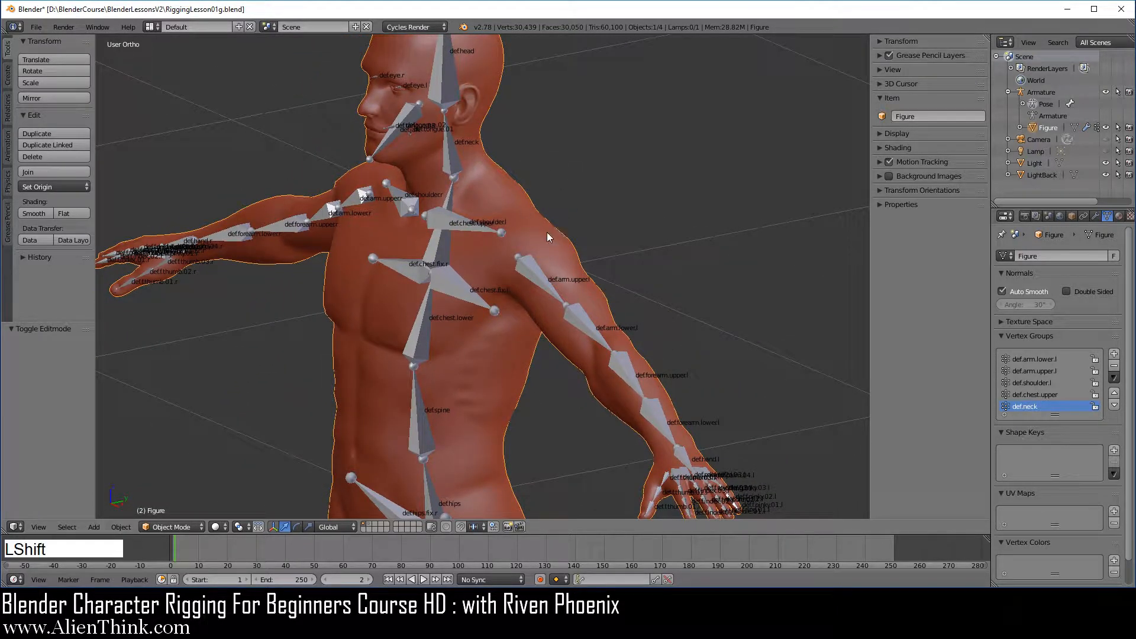
key("shift+d")
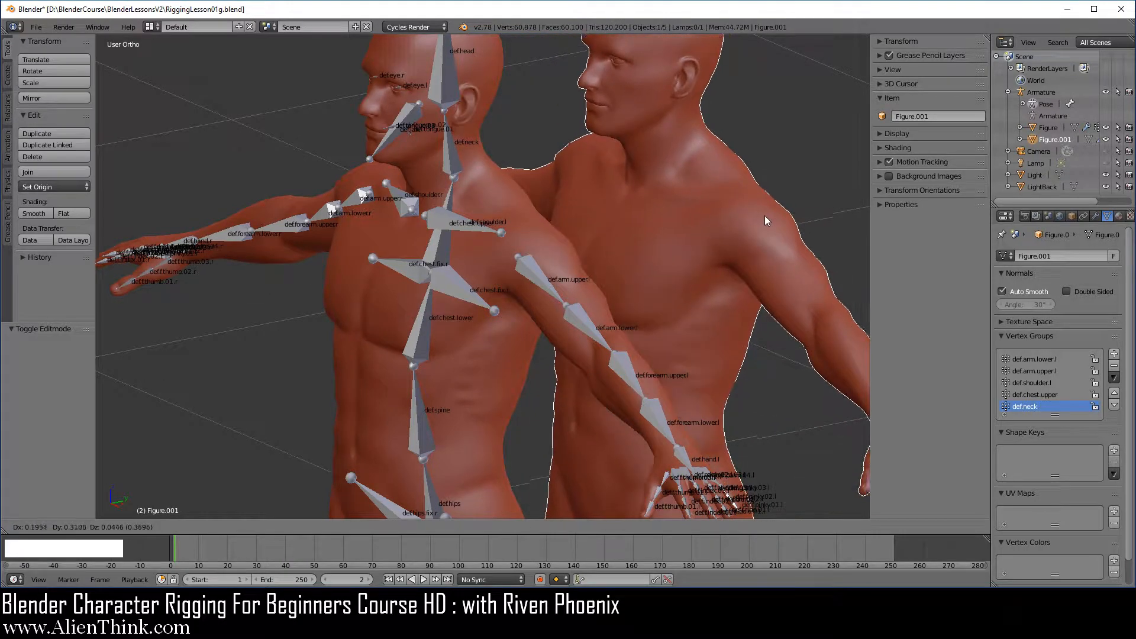
left_click(761, 214)
middle_click_drag(633, 183, 581, 215, "shift")
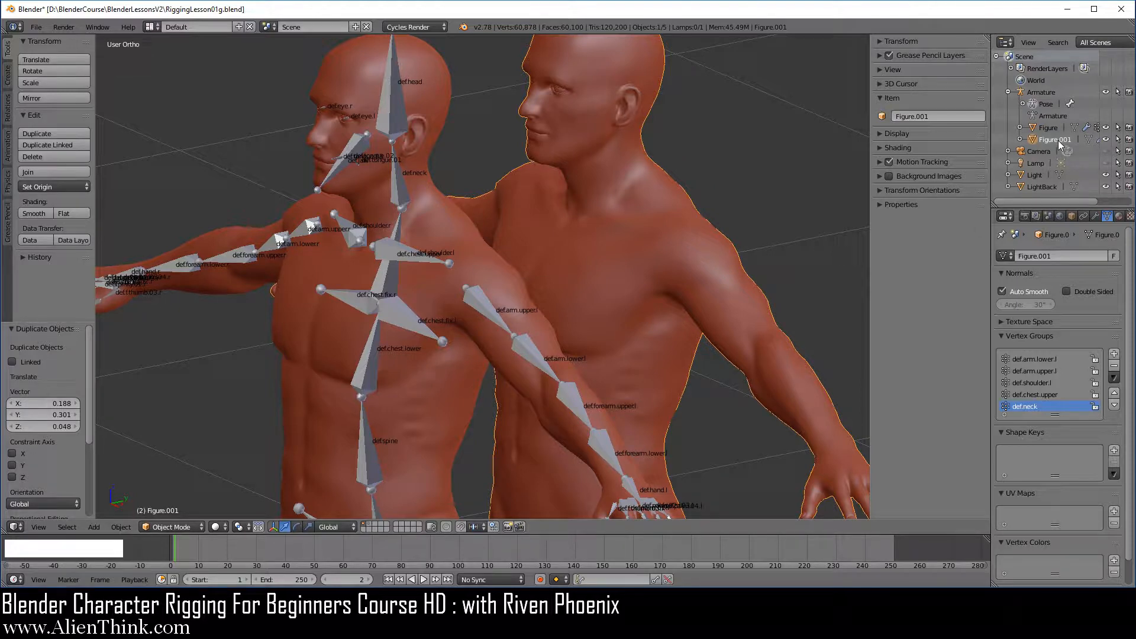
- Expand the outliner entries of the original and duplicate figures to compare their mesh data, modifiers and vertex groups
left_click(1021, 139)
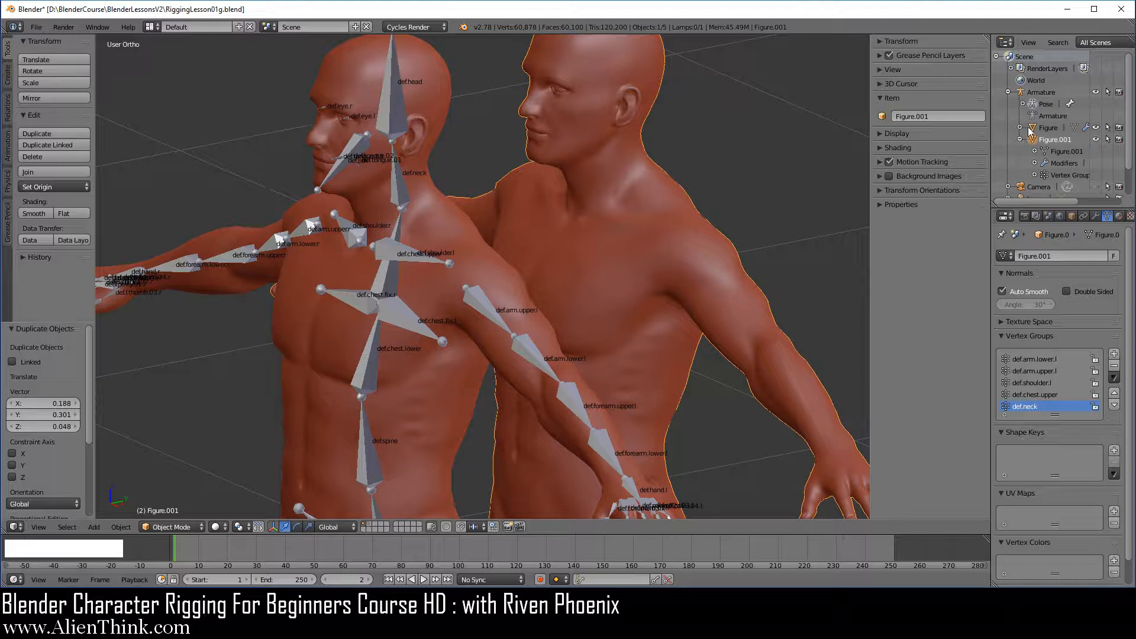
left_click(1020, 128)
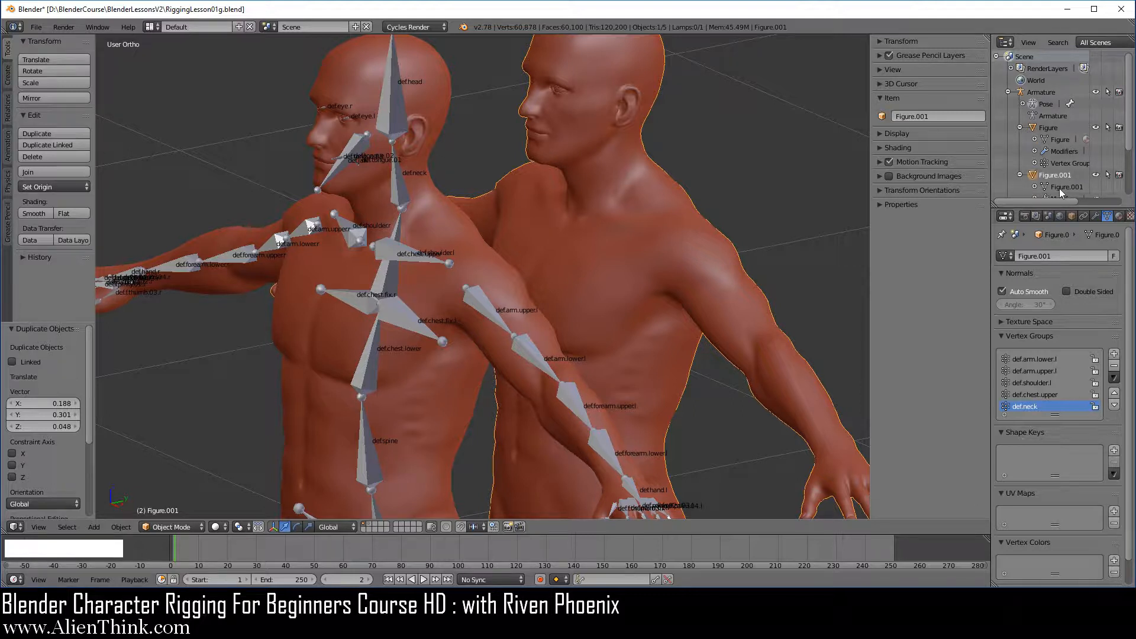
right_click(670, 252)
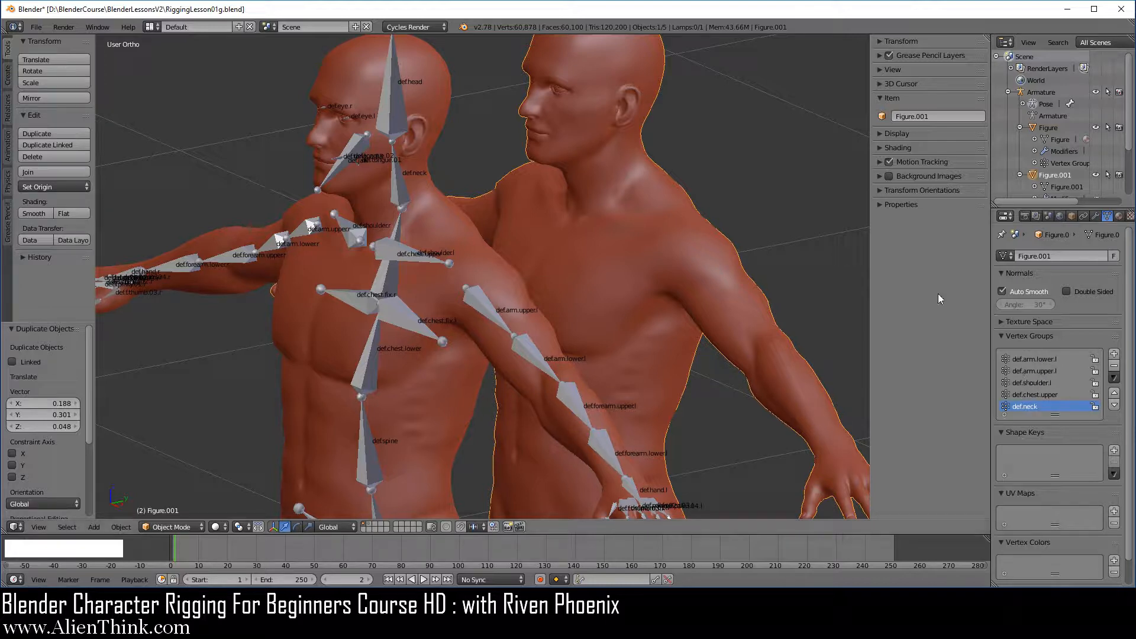
- Show the original figure's mesh in Edit Mode and hide the armature from the viewport
right_click(491, 266)
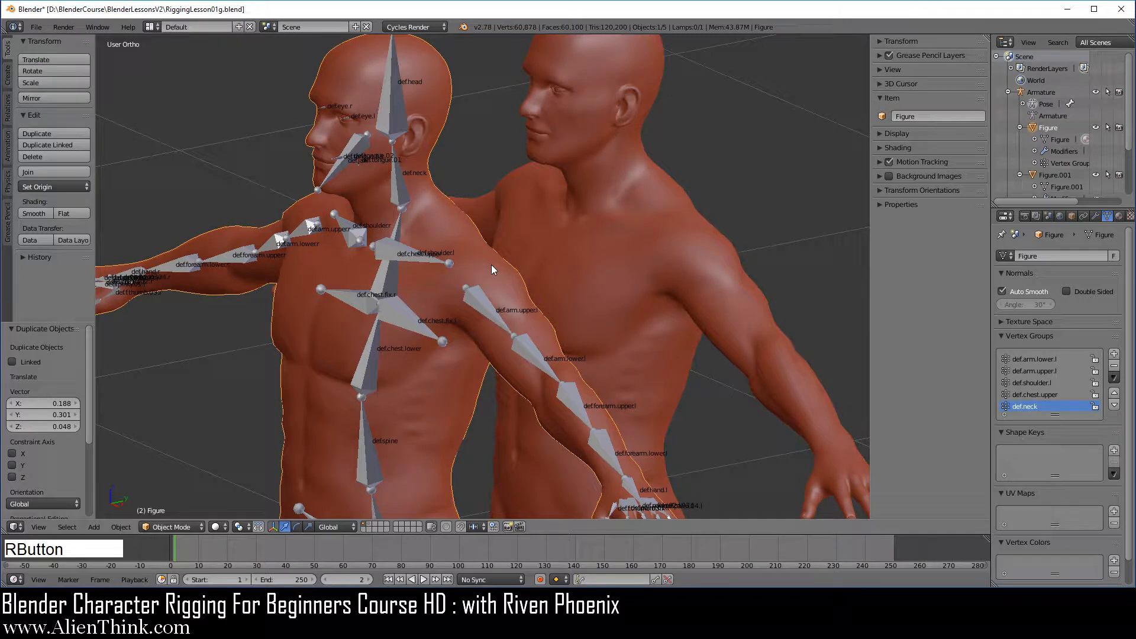
key("Tab")
scroll(485, 294, "up", 3)
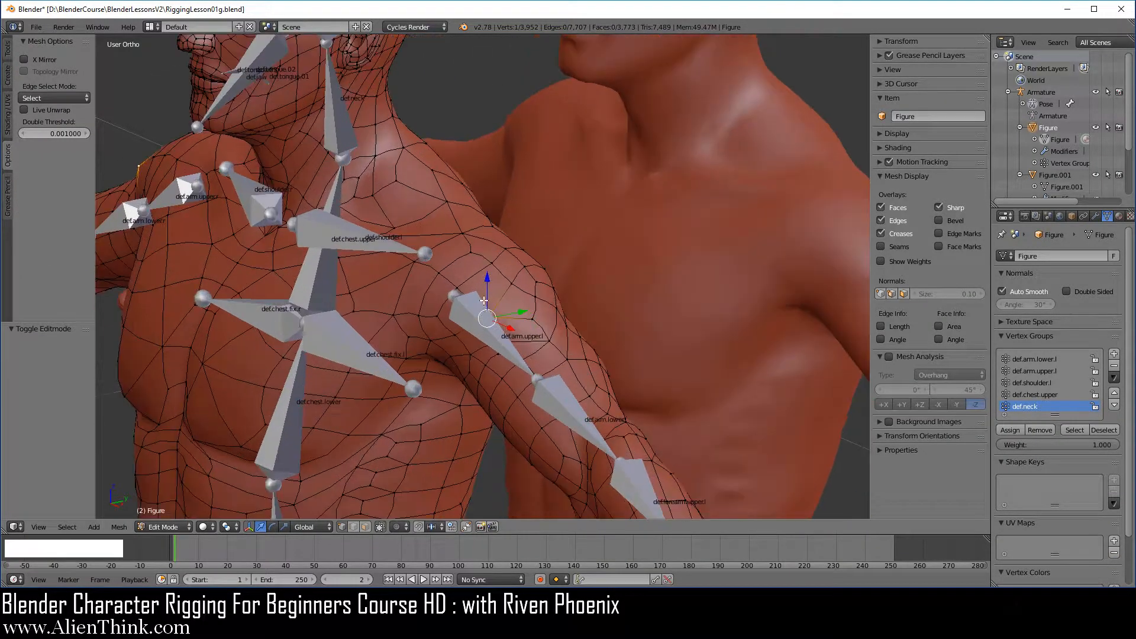
middle_click_drag(496, 319, 521, 313)
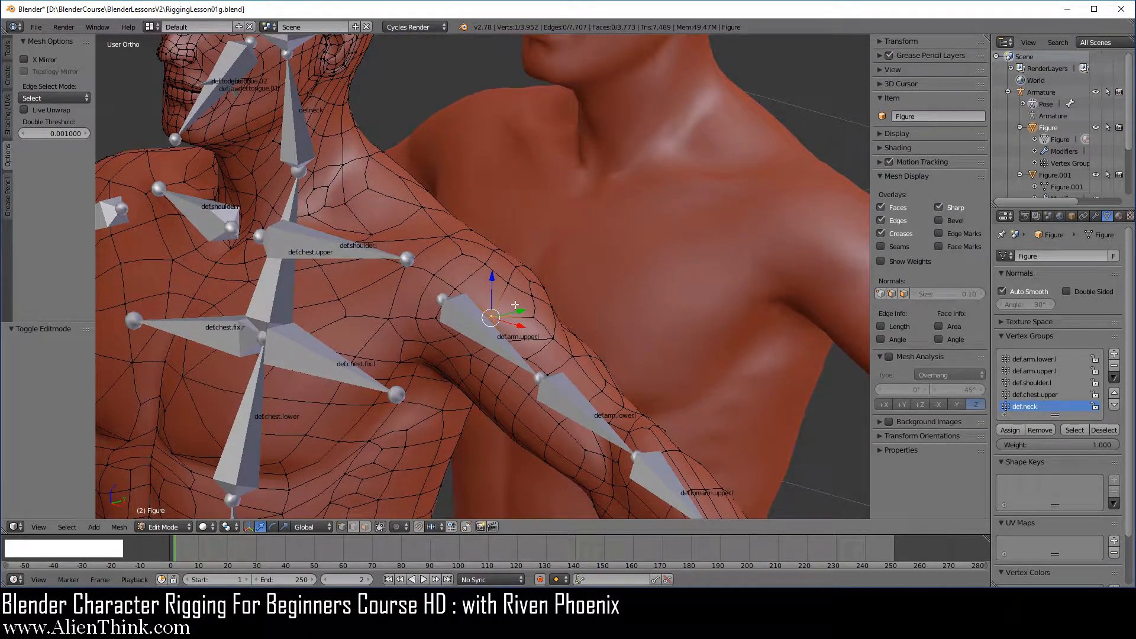
scroll(531, 305, "down", 2)
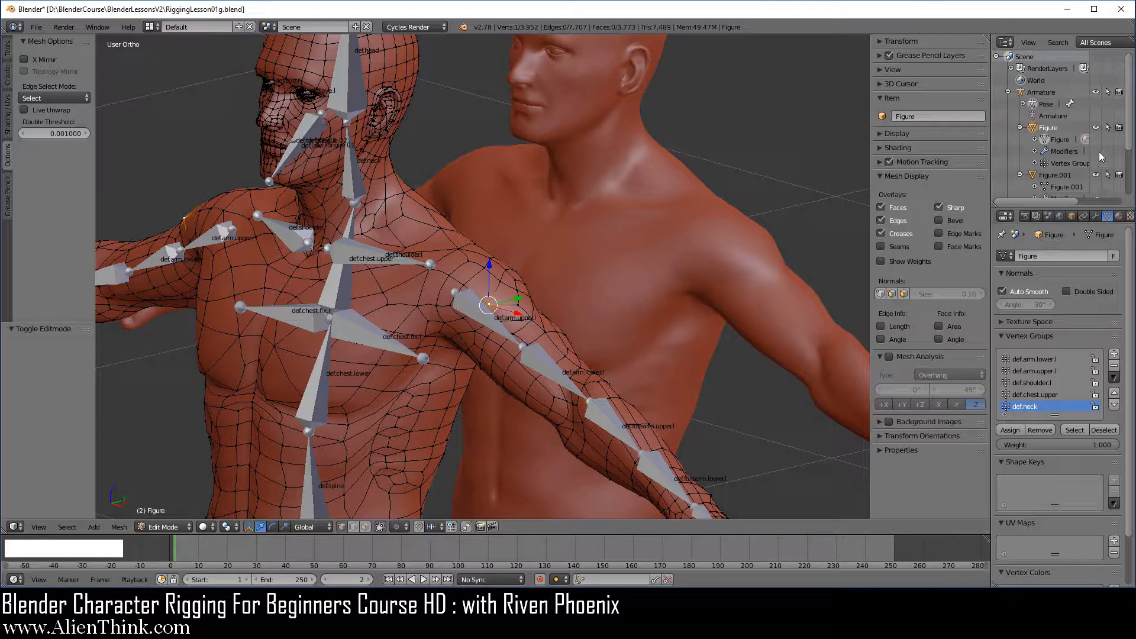
left_click(1096, 92)
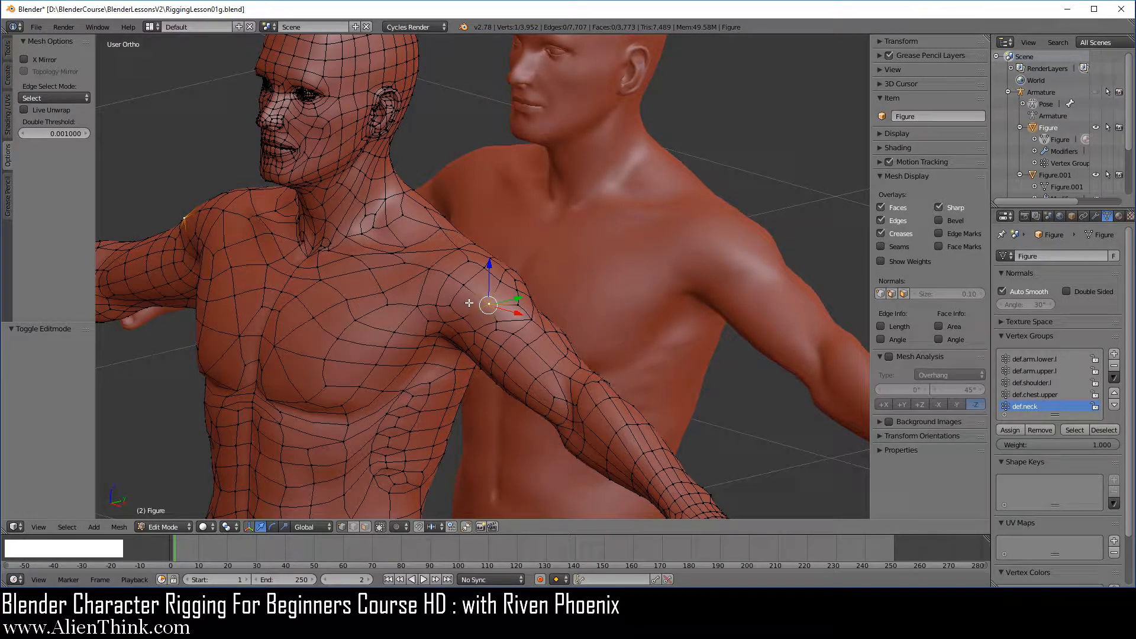
middle_click_drag(618, 300, 569, 277, "shift")
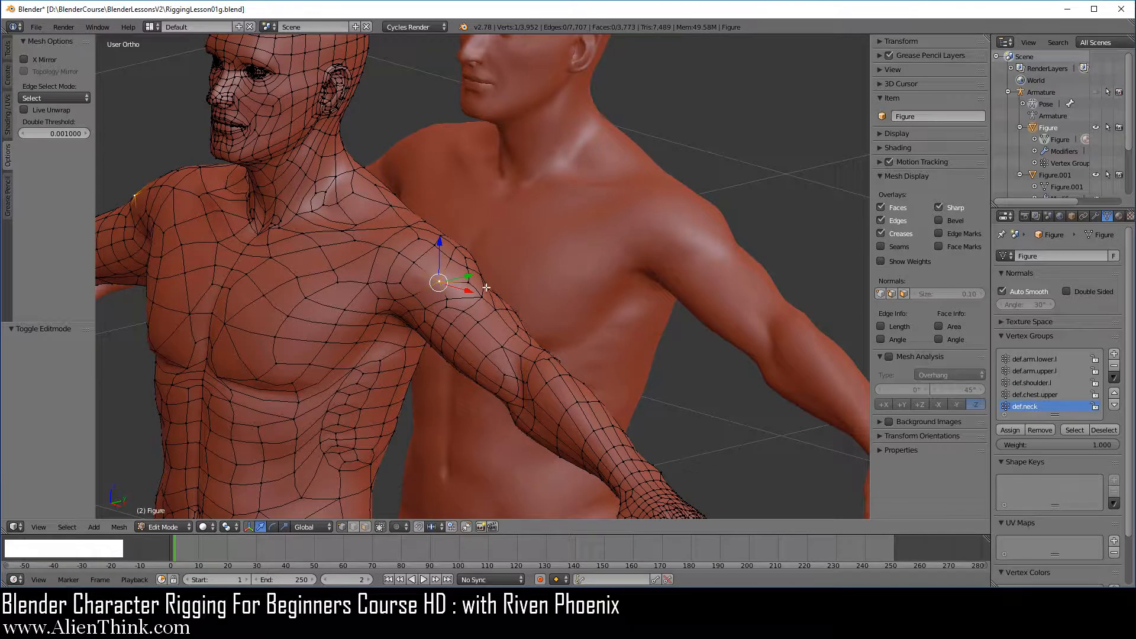
- Delete all vertex groups from the duplicate figure Figure.001 in Edit Mode
key("Tab")
right_click(614, 304)
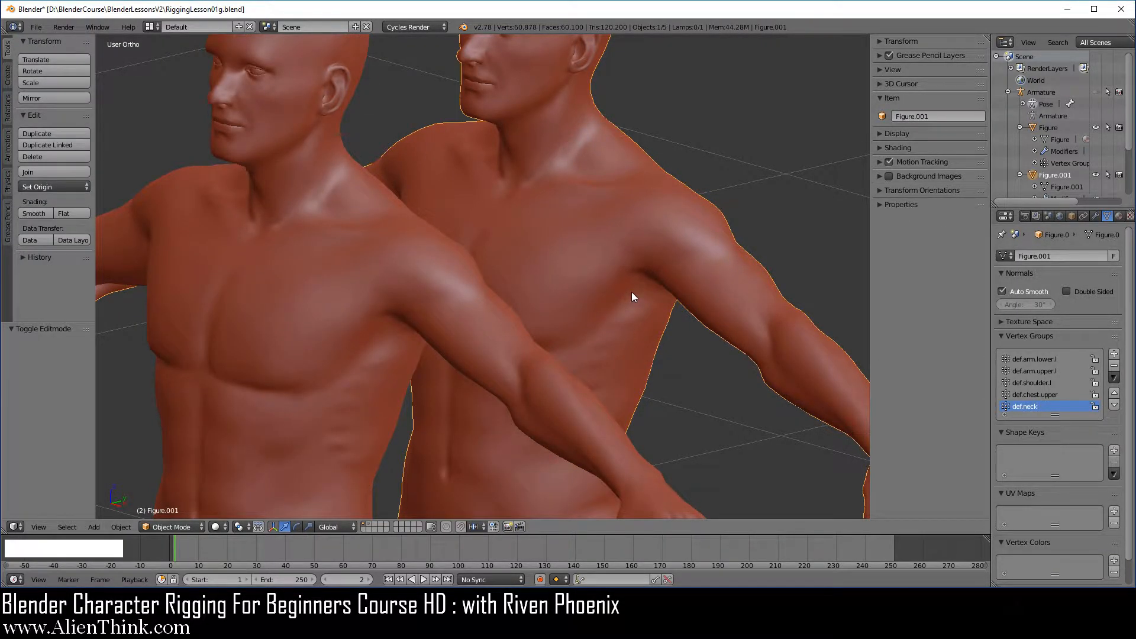
key("Tab")
middle_click_drag(656, 275, 626, 317, "shift")
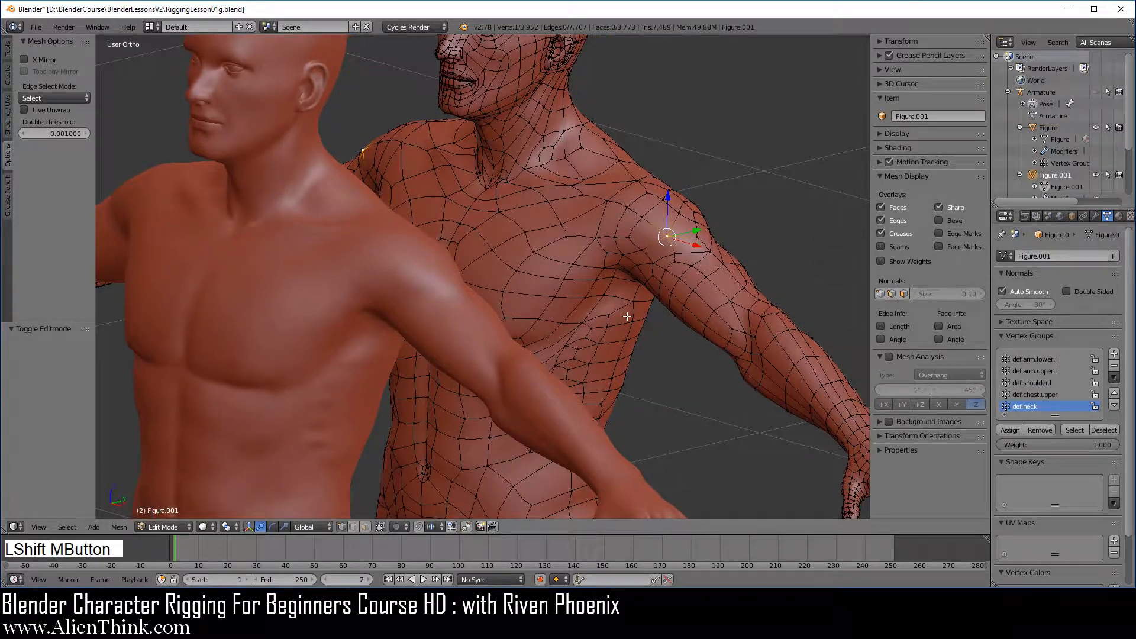
left_click(1053, 361)
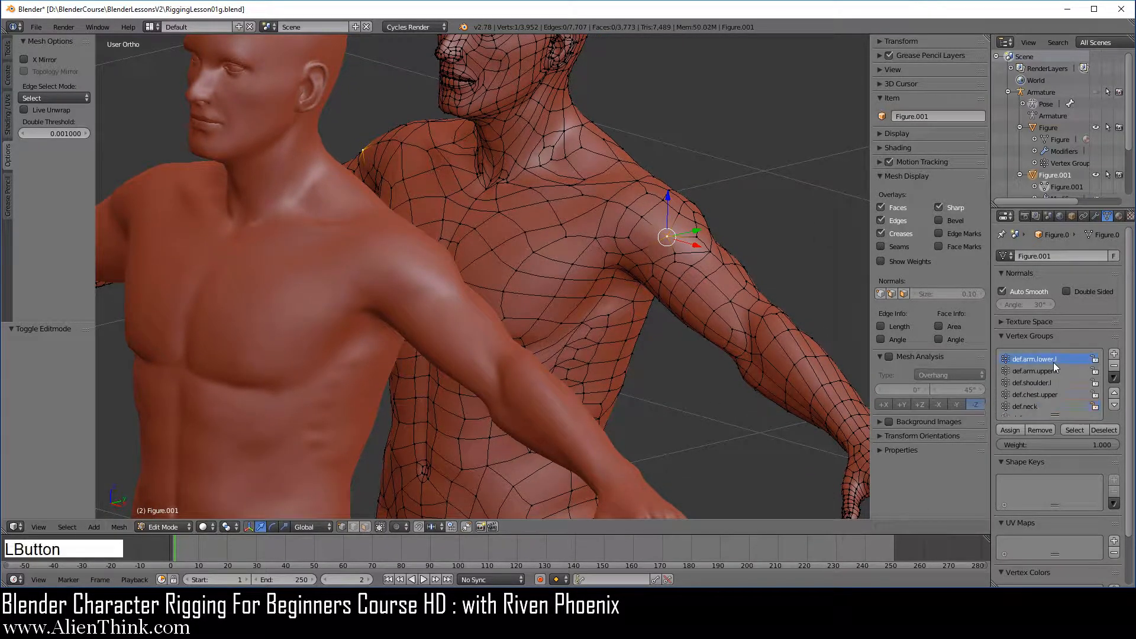
left_click(1114, 377)
left_click(1052, 498)
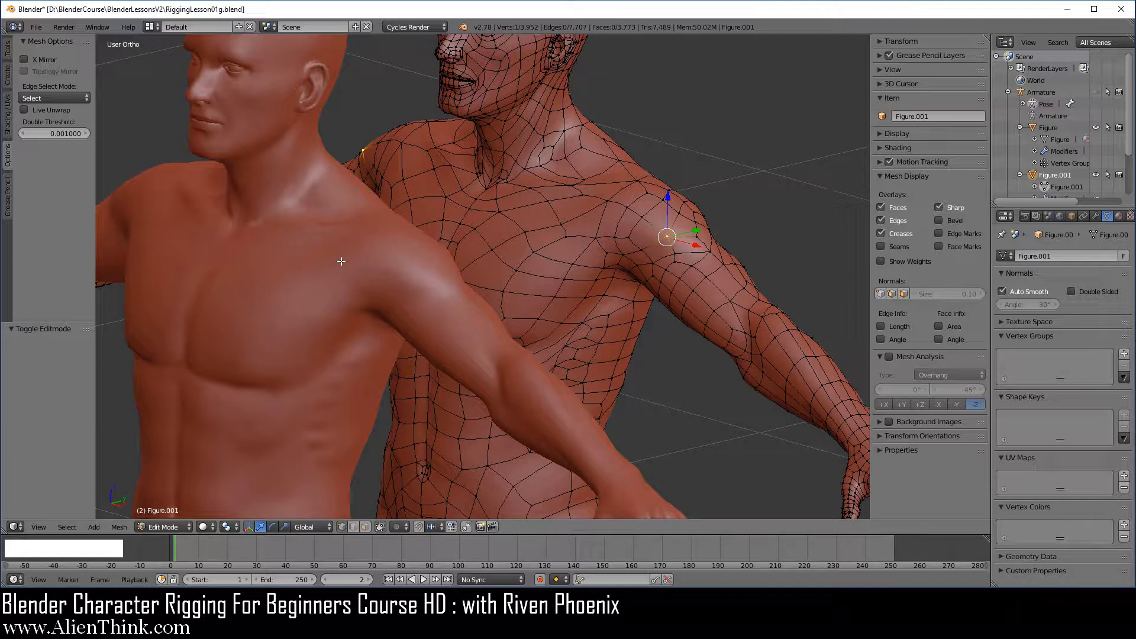
- Add a new vertex group to the duplicate figure and assign its selected shoulder vertex with weight 1.000
left_click(1125, 355)
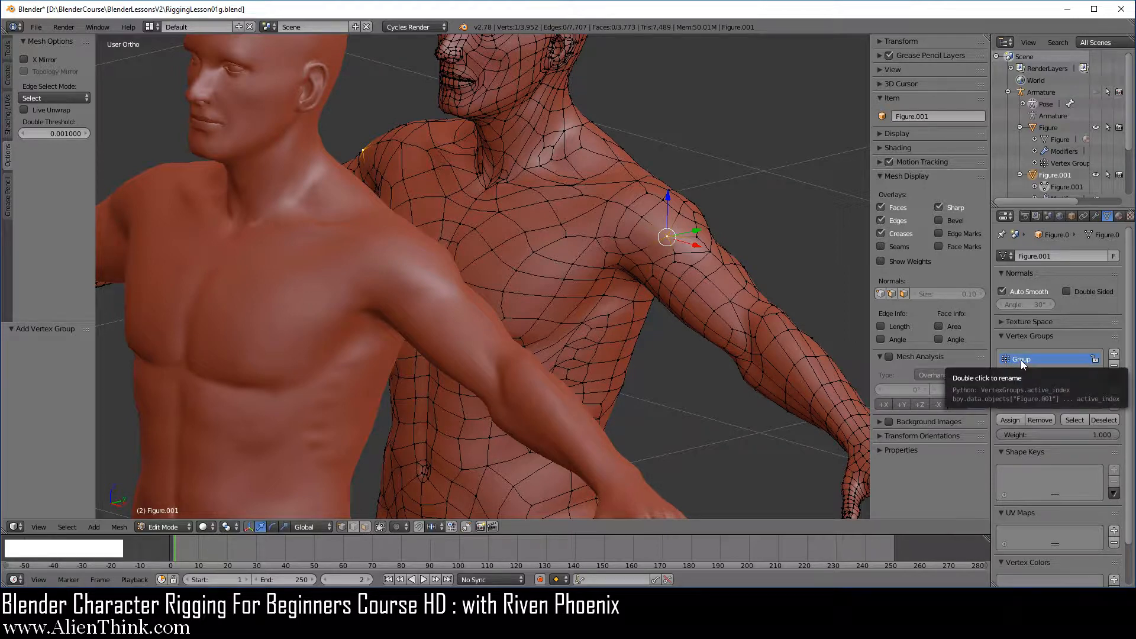
scroll(659, 227, "up", 2)
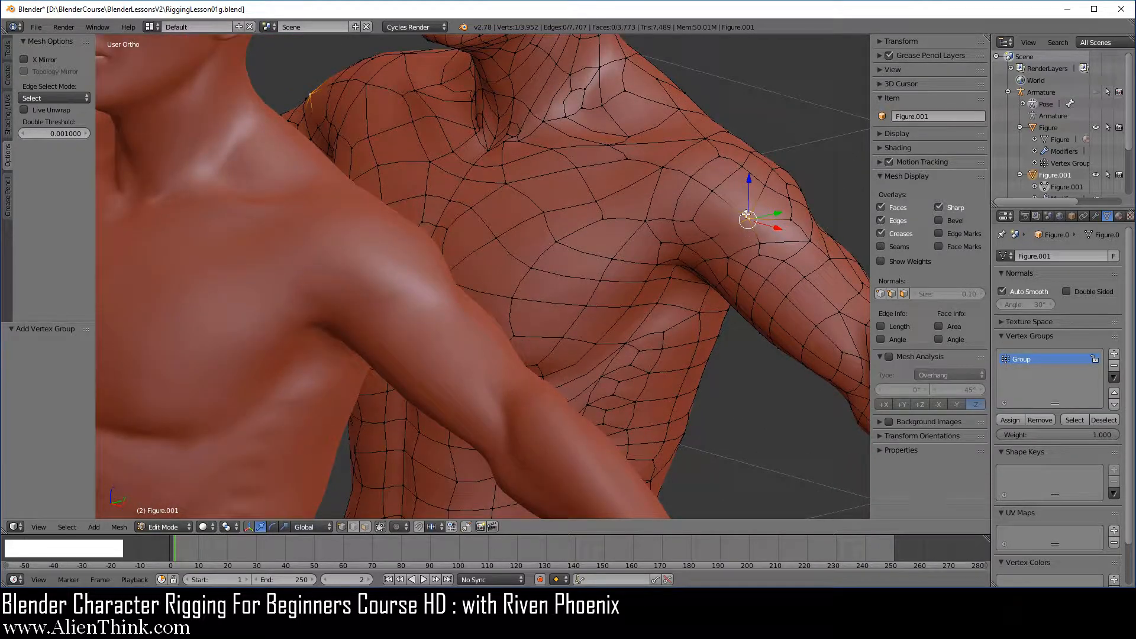
left_click(1017, 420)
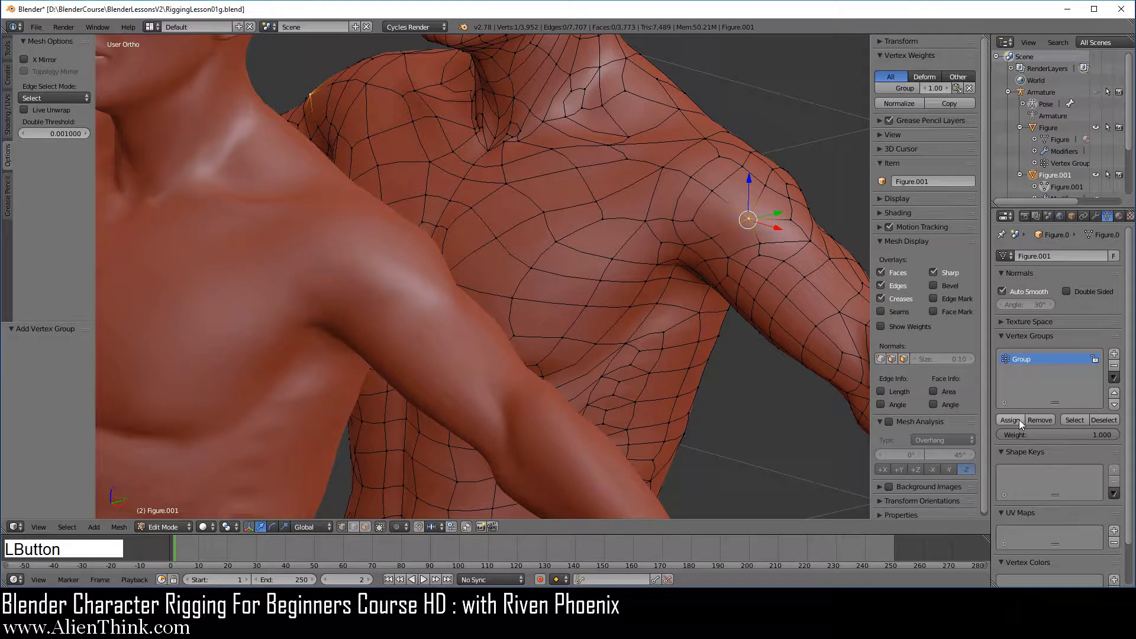
scroll(747, 240, "down", 2)
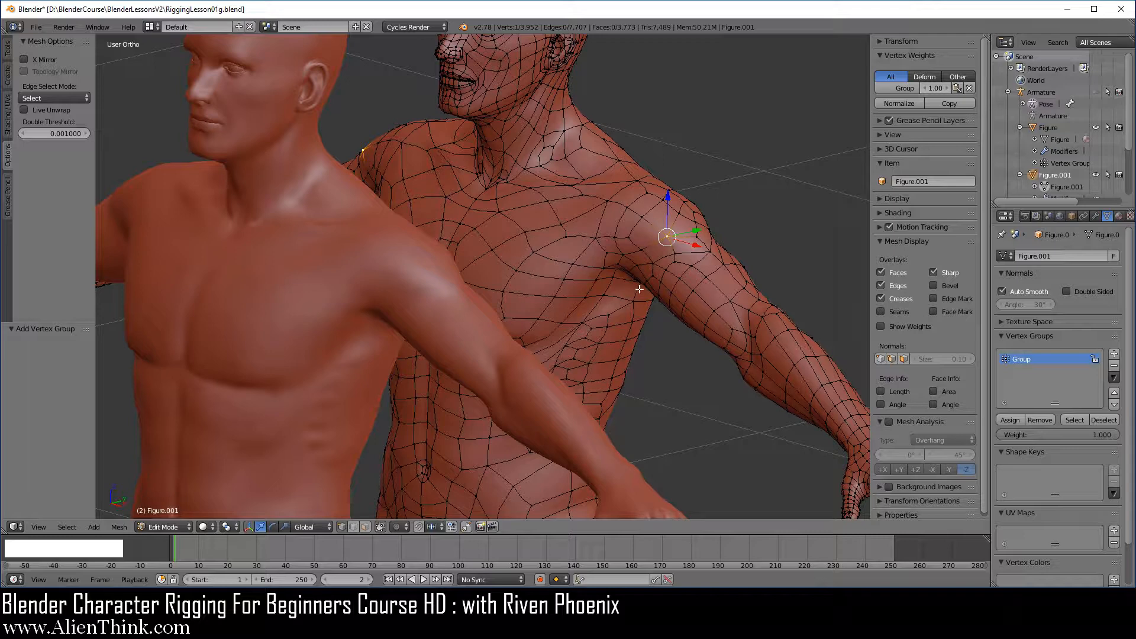
key("Tab")
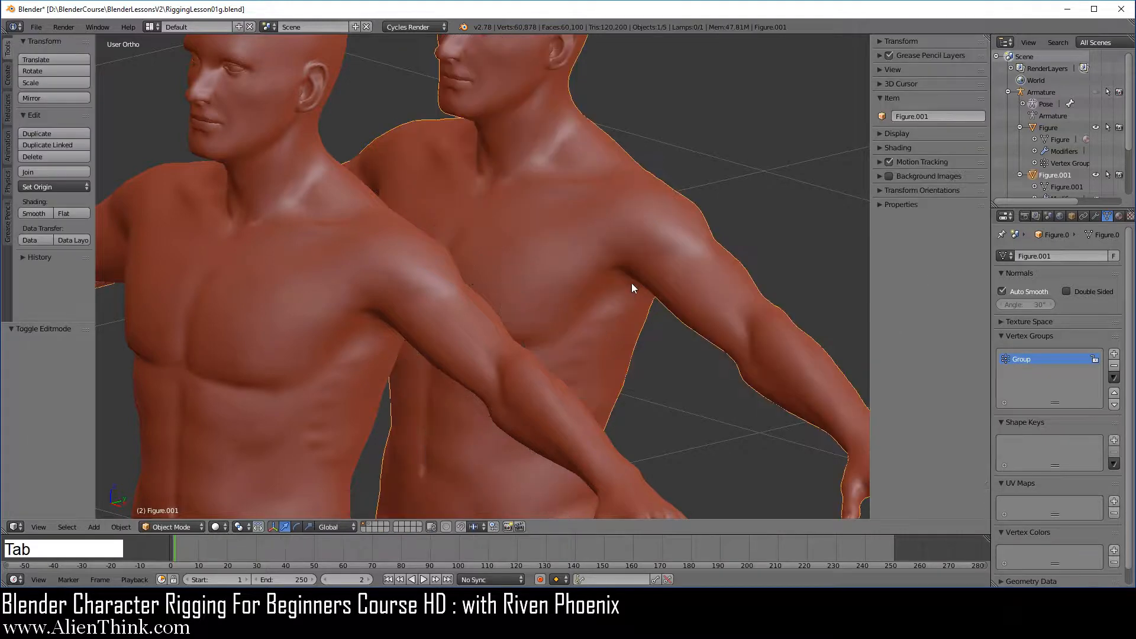
- Try to copy the original figure's active vertex group to the duplicate with Copy Vertex Group to Selected
right_click(363, 278)
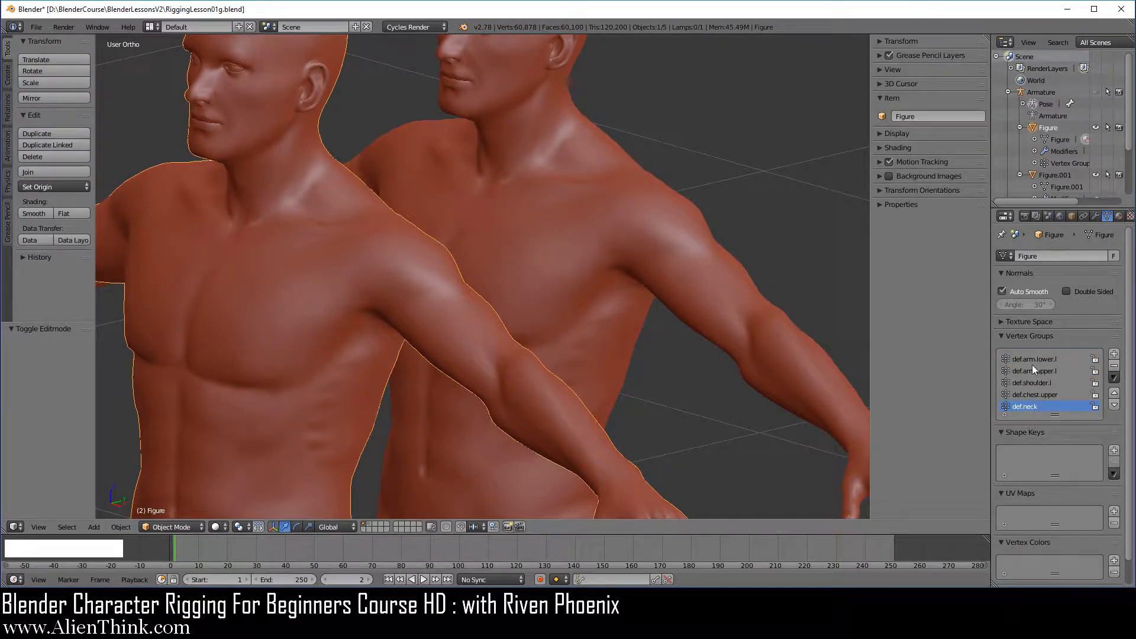
right_click(634, 227)
key("shift")
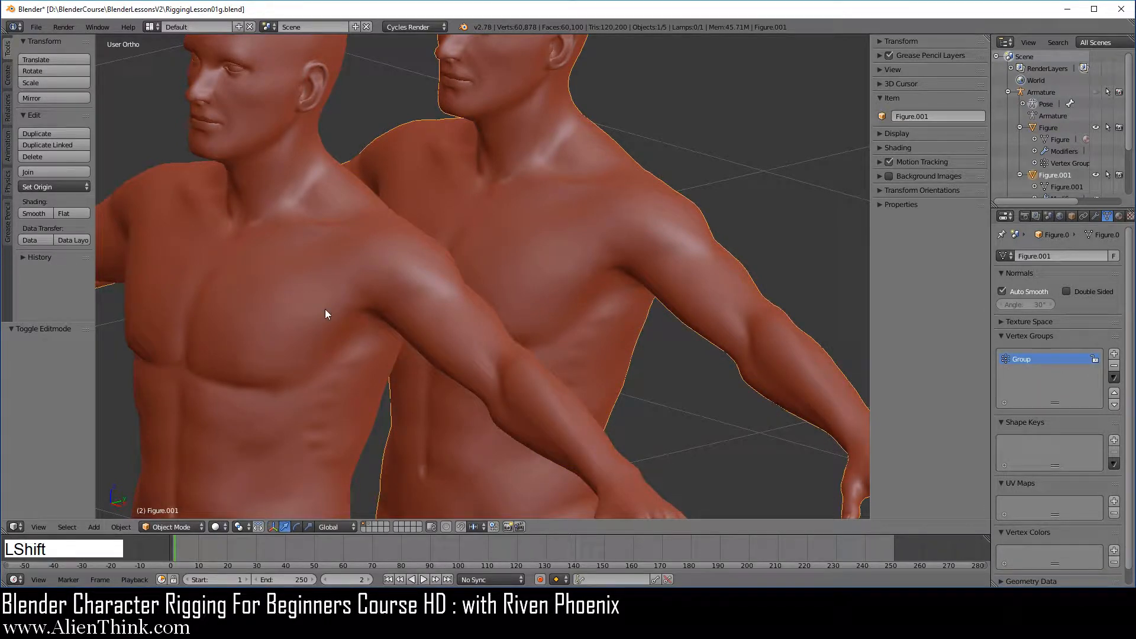
right_click(324, 309, "shift")
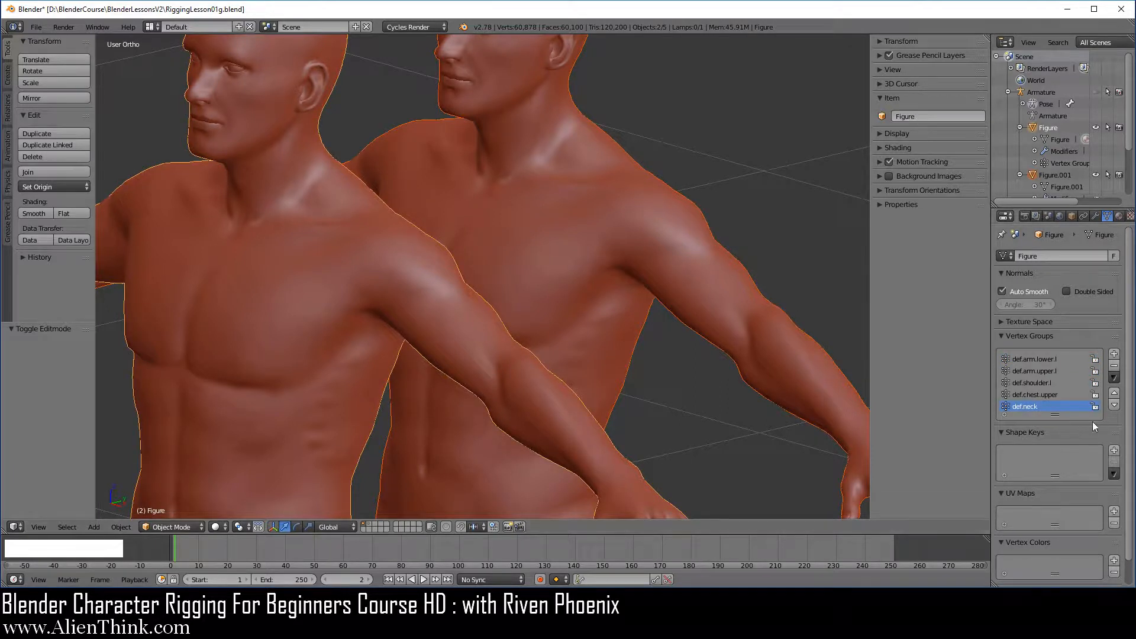
left_click(1113, 378)
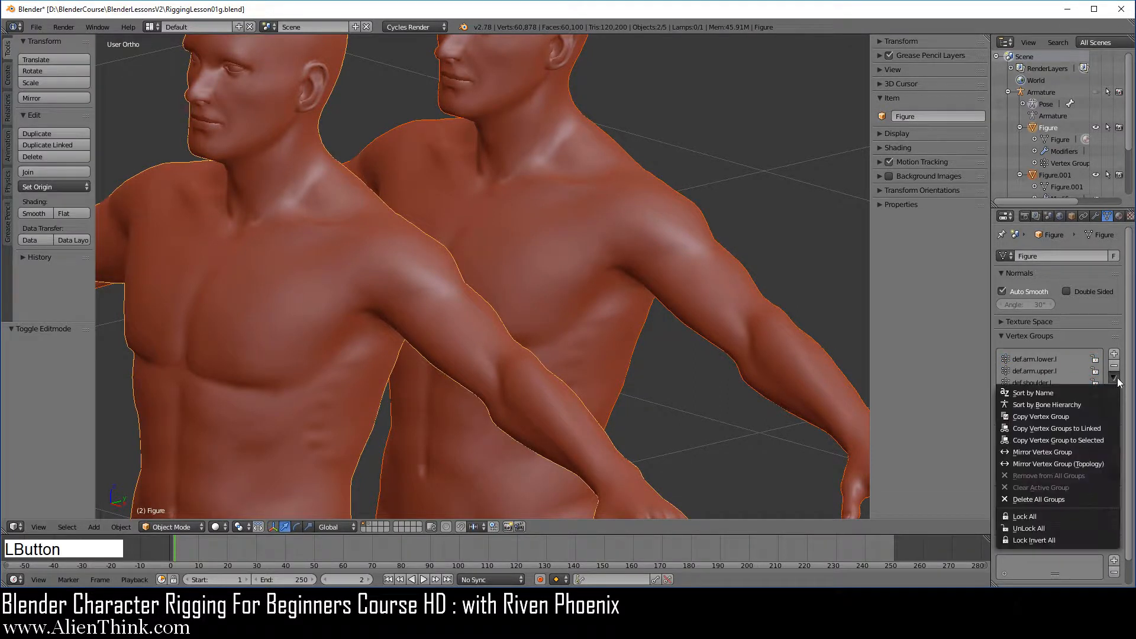
left_click(1100, 440)
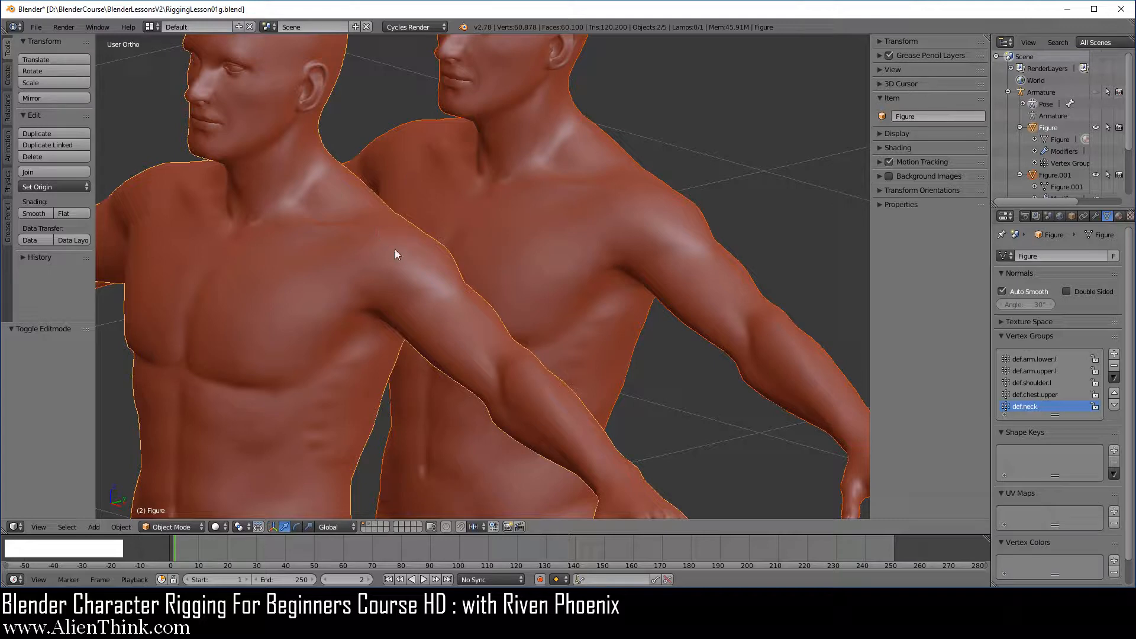
- Assign the original figure's selected shoulder vertex to the def.arm.lower.l group with weight 1.000
right_click(325, 278)
key("Tab")
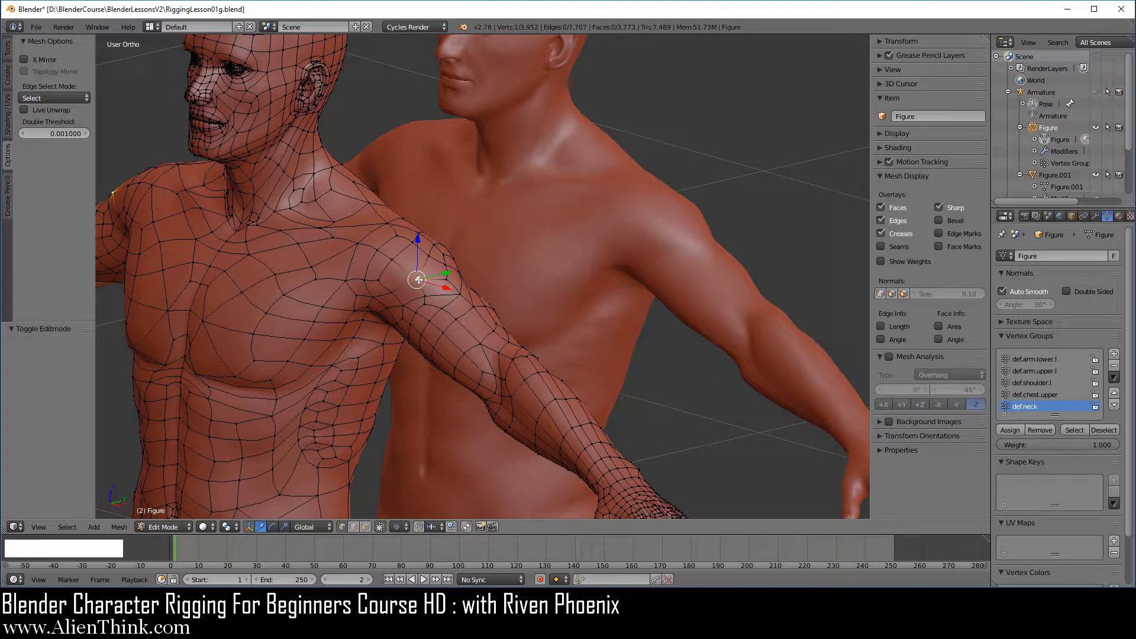
left_click(1041, 359)
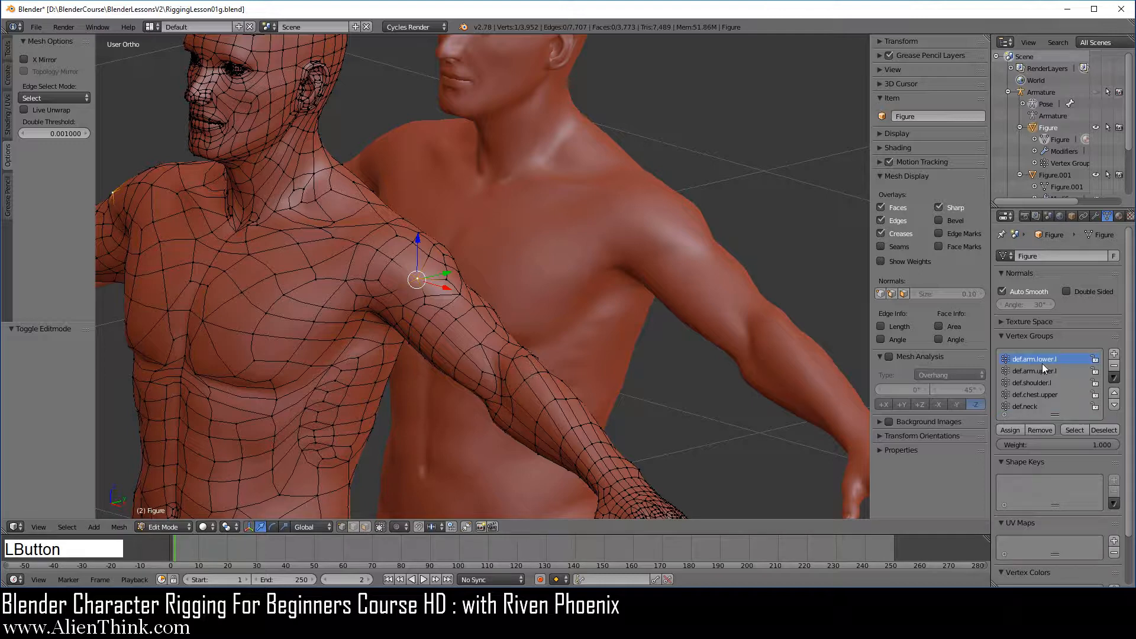
left_click(1013, 429)
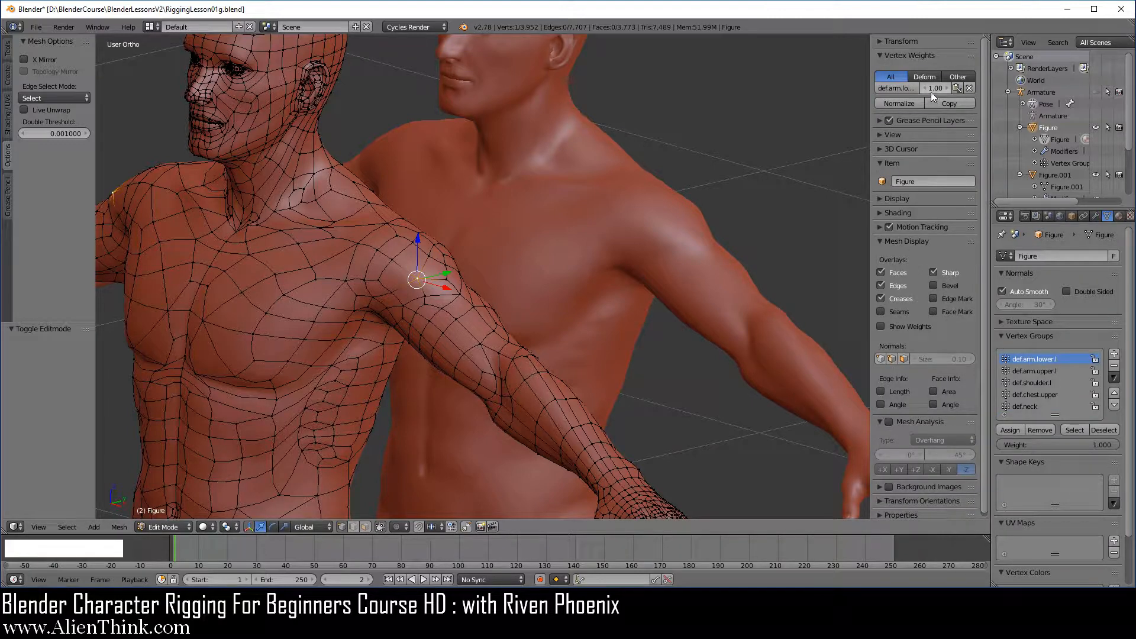
key("Tab")
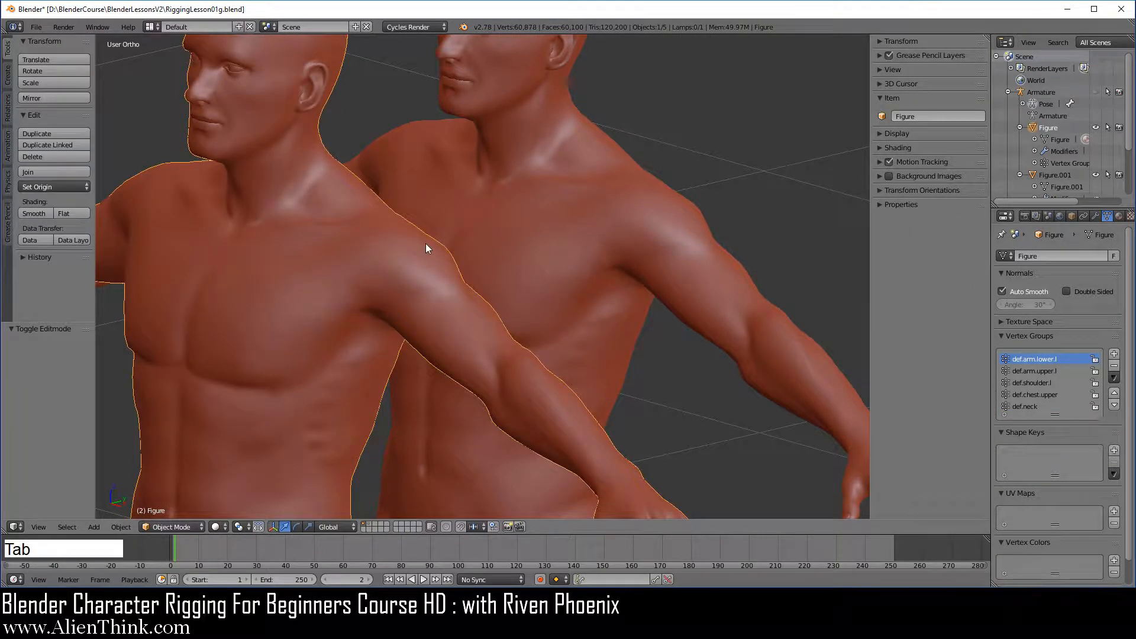
- Check the duplicate figure's vertex groups and shoulder vertex weight in Edit Mode
right_click(563, 237)
key("Tab")
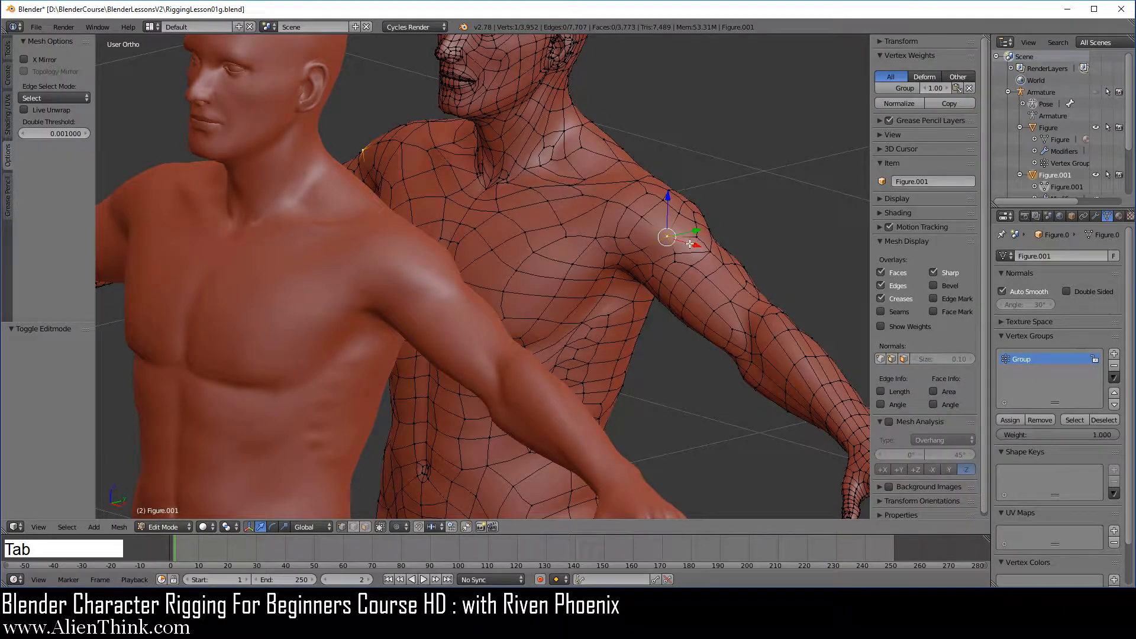
key("Tab")
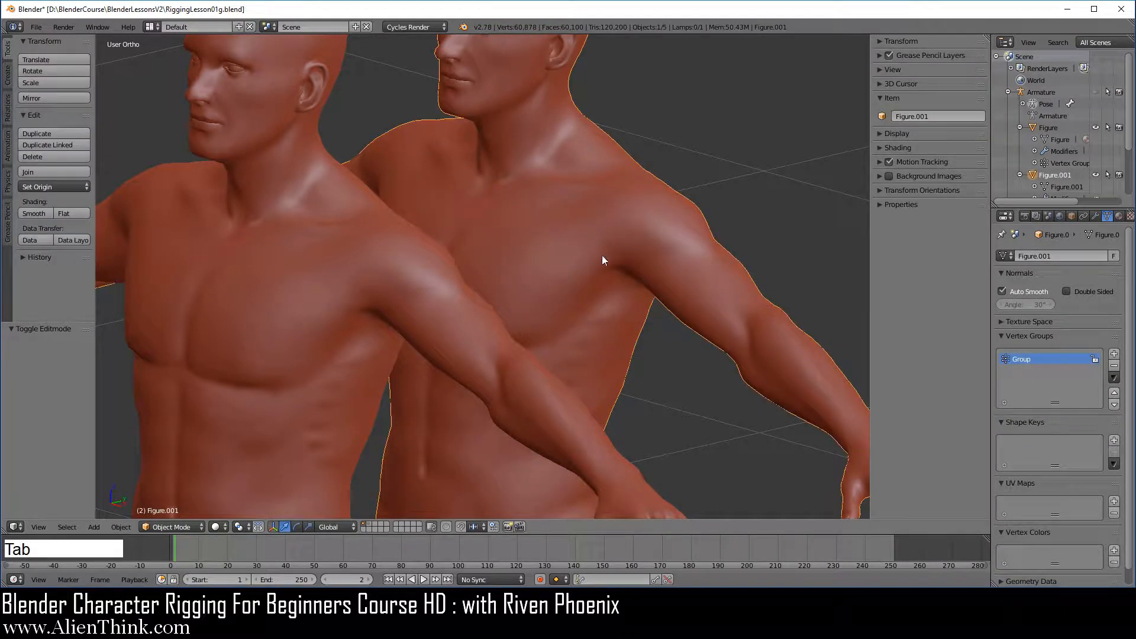
- Assign another shoulder vertex of the duplicate figure to its only vertex group with weight 1.000
key("Tab")
scroll(671, 247, "up", 2)
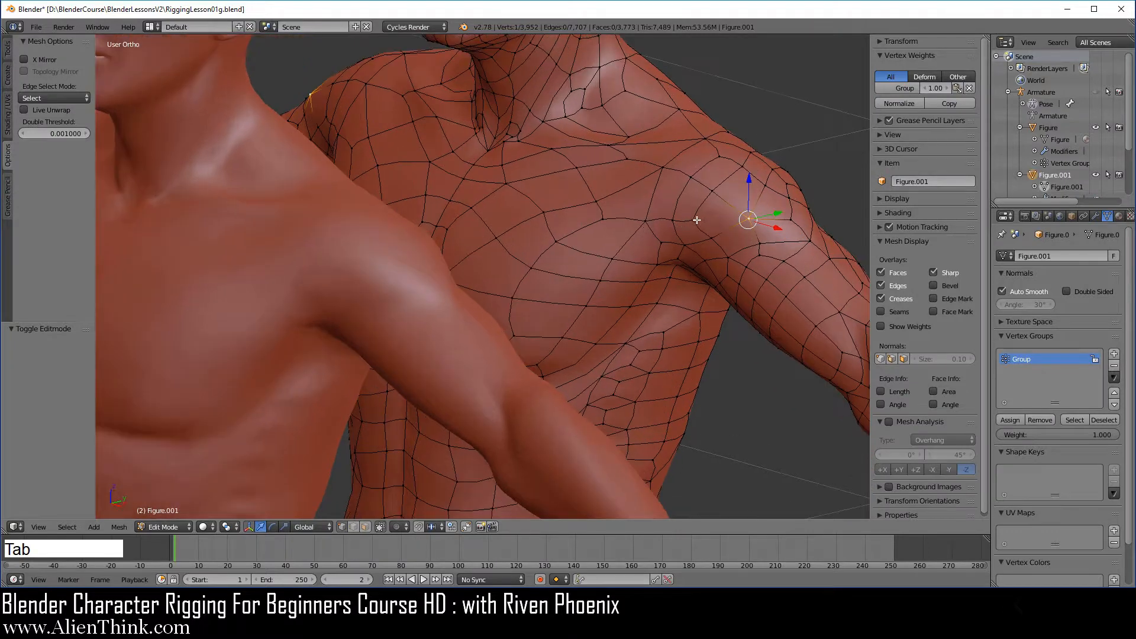
right_click(708, 189)
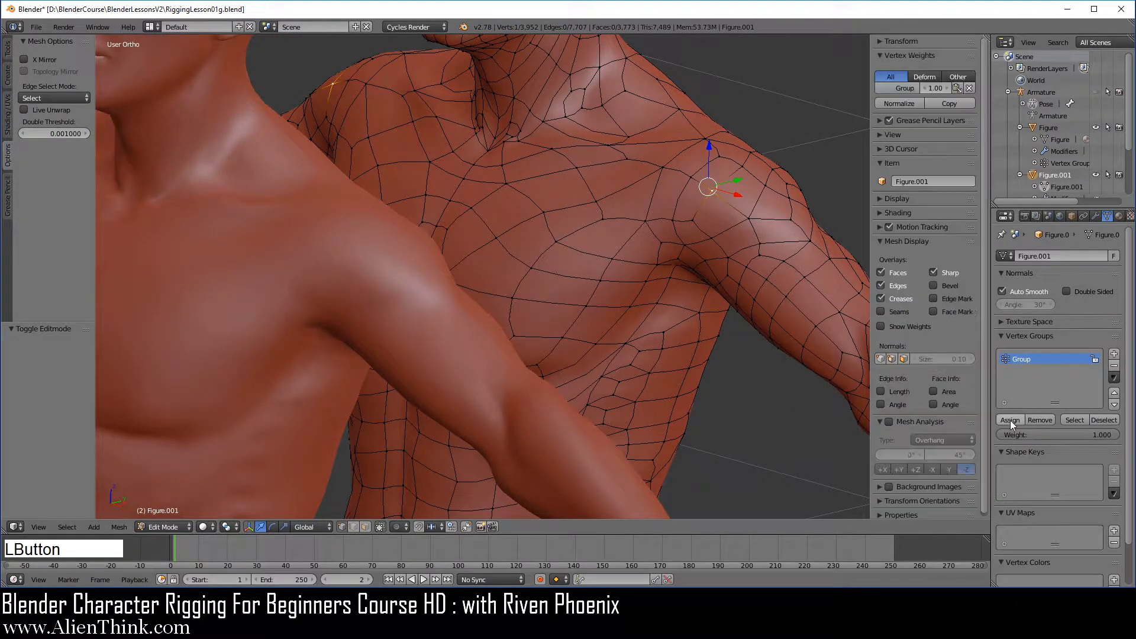
scroll(708, 270, "down", 2)
key("Tab")
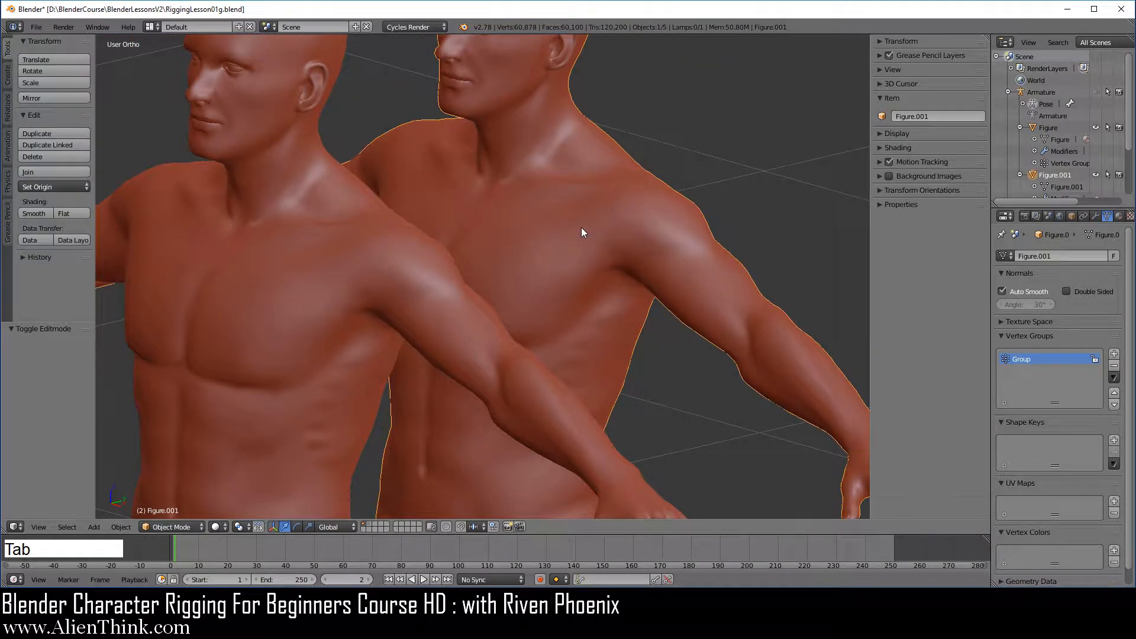
- Copy the original figure's vertex groups to the duplicate figure with Copy Vertex Group to Selected
right_click(532, 261)
right_click(307, 318, "shift")
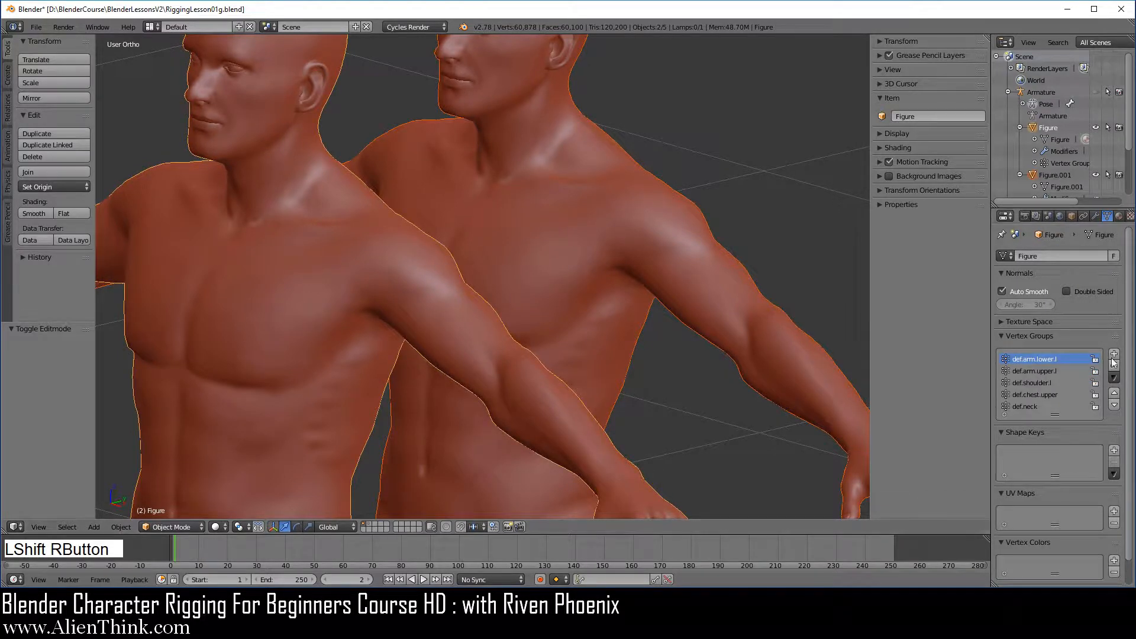
left_click(1114, 379)
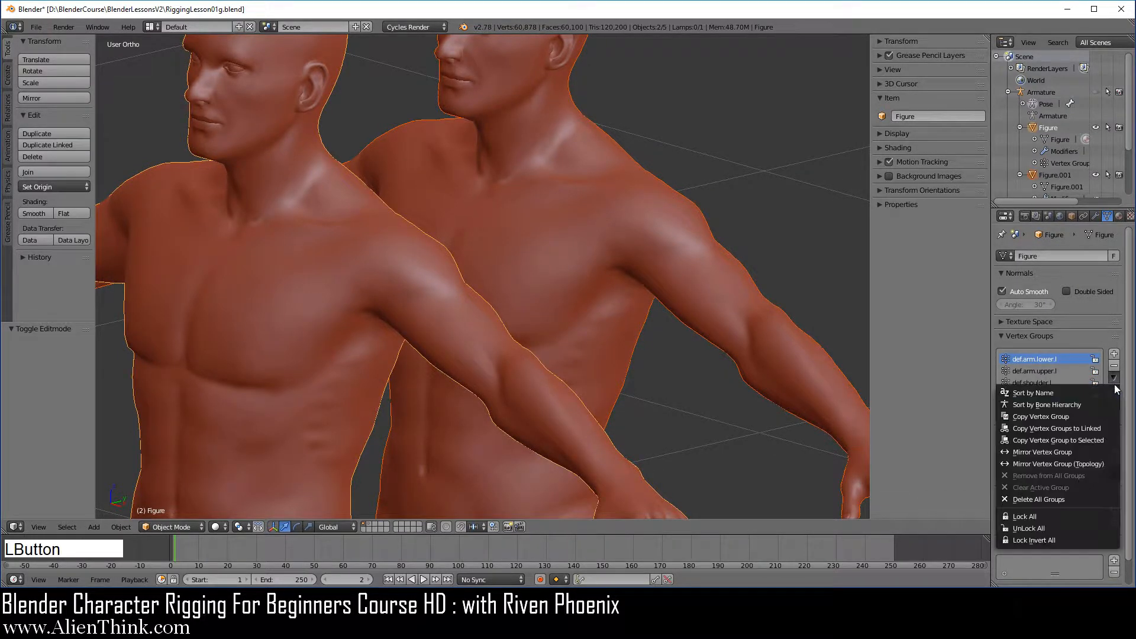
left_click(1087, 441)
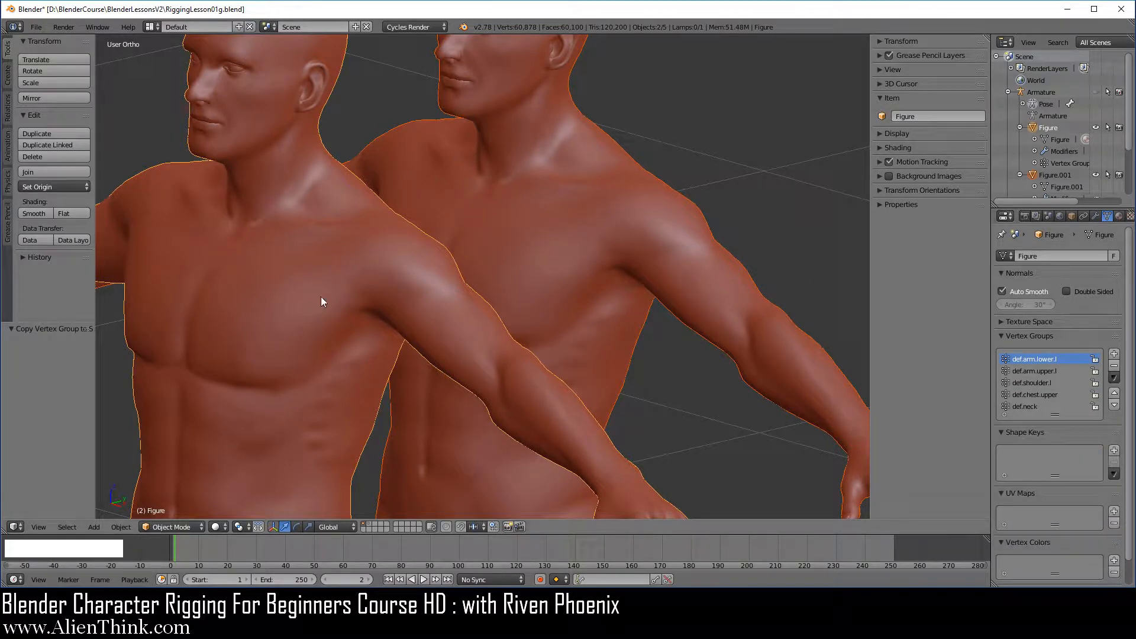
- Compare the original's vertex groups with the duplicate's, and check the weights of two shoulder vertices on the duplicate in Edit Mode
right_click(313, 317)
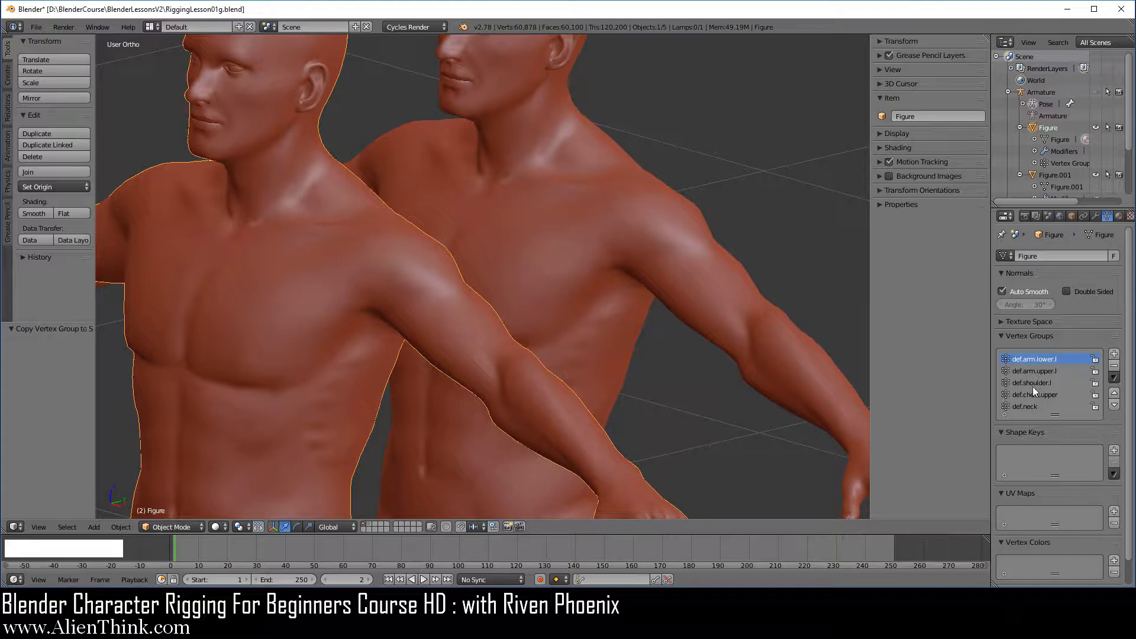
right_click(561, 269)
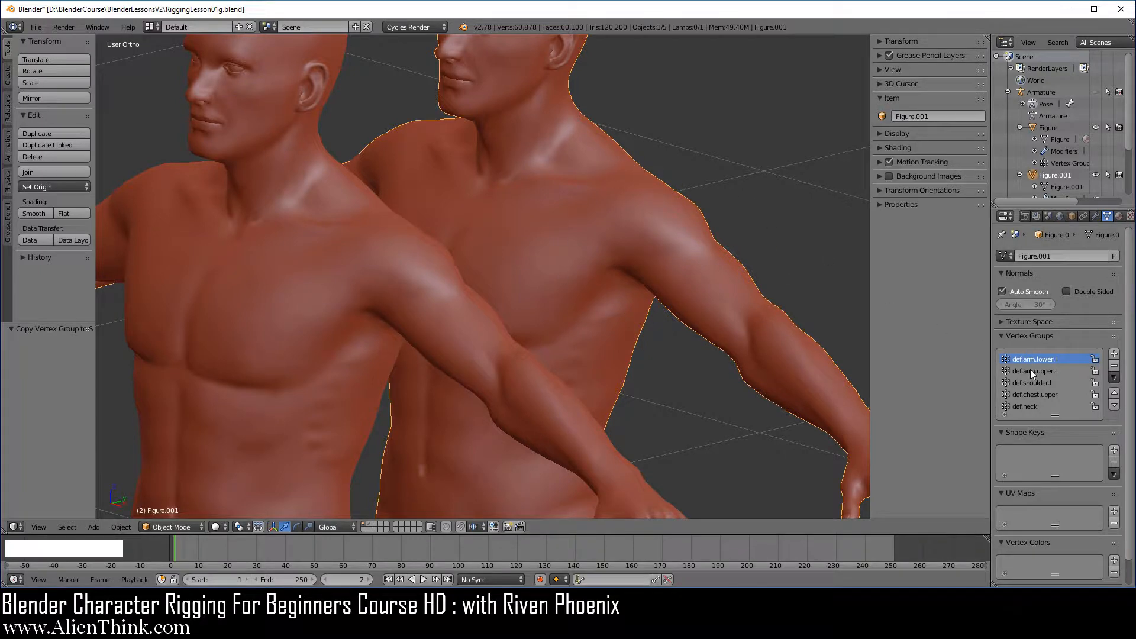
key("Tab")
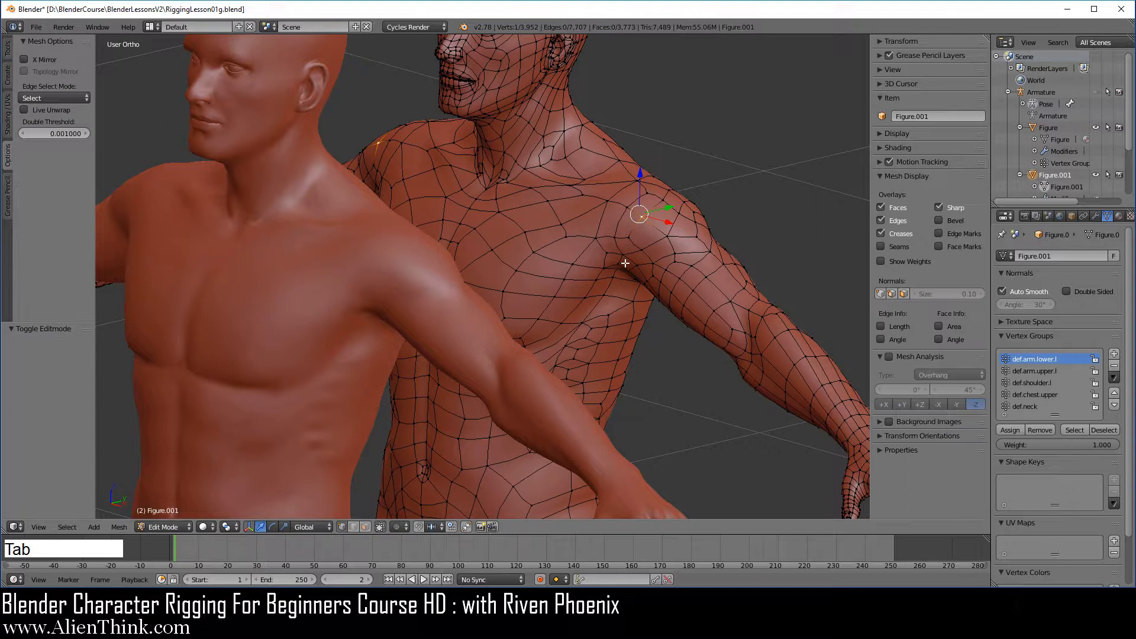
right_click(639, 217)
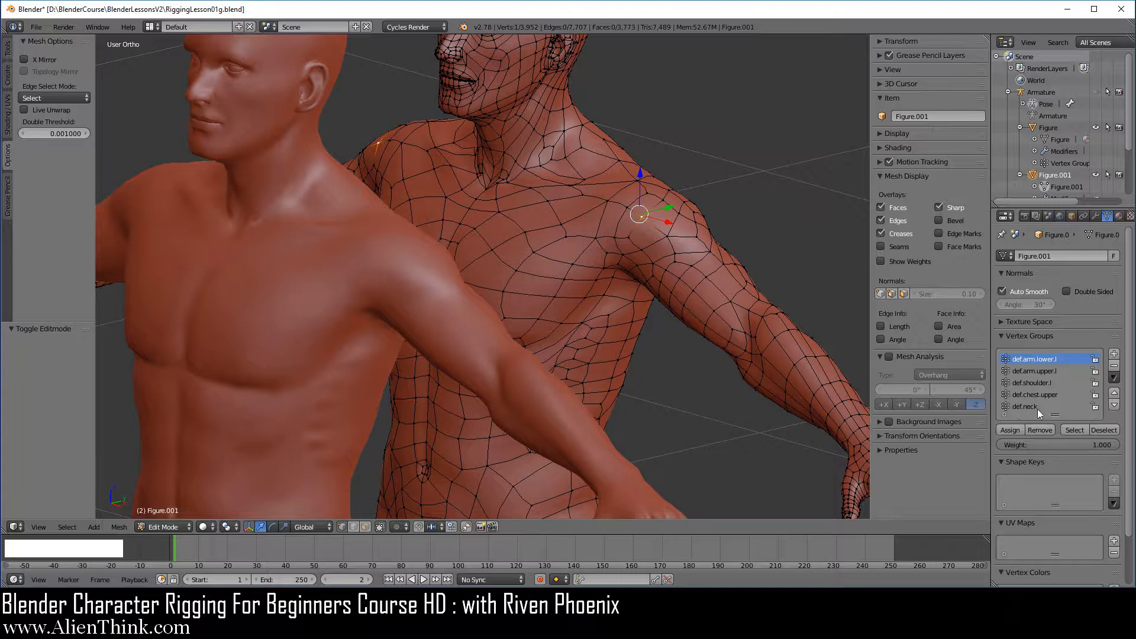
right_click(665, 238)
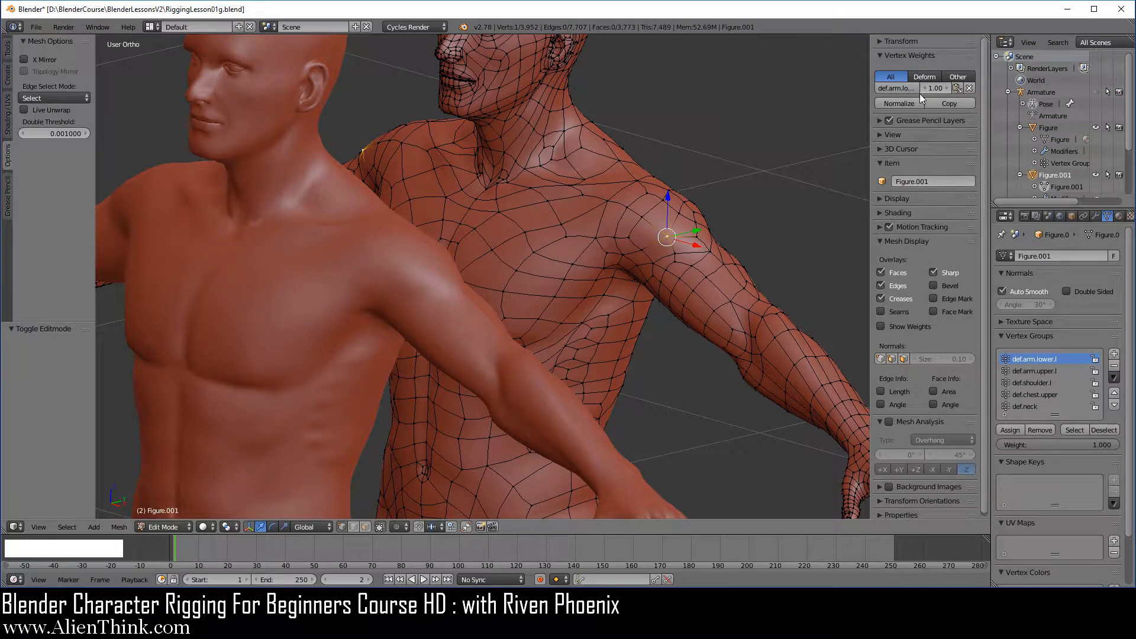
- Review the Copy Vertex Group to Selected command's description and compare both figures' vertex group lists in Object Mode
left_click(1112, 379)
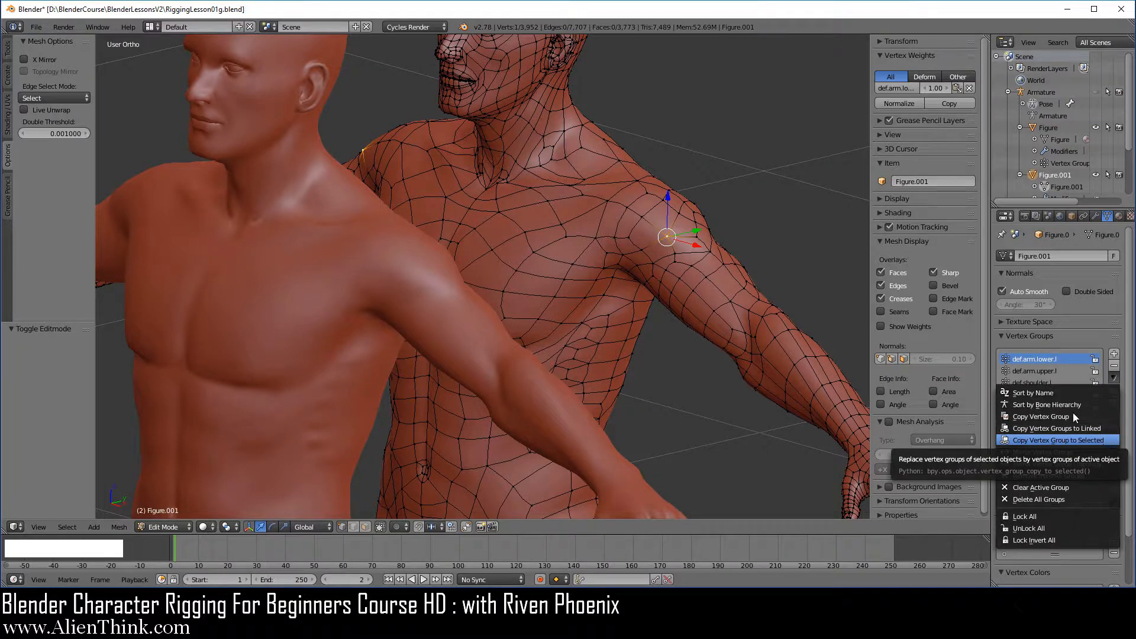
left_click(1100, 441)
key("Tab")
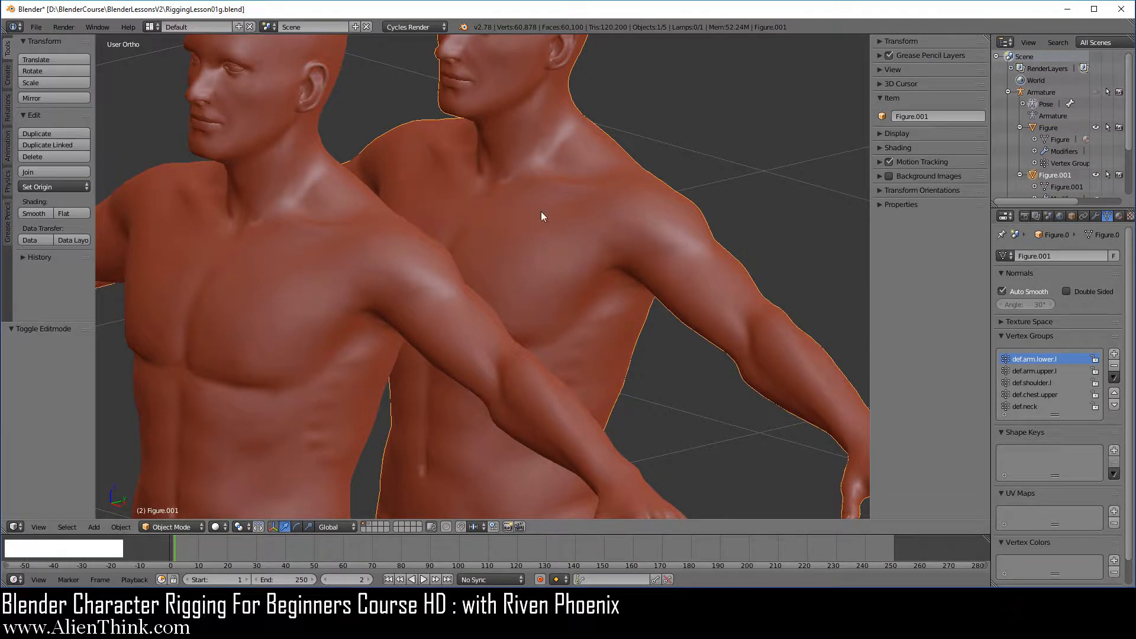
right_click(307, 305)
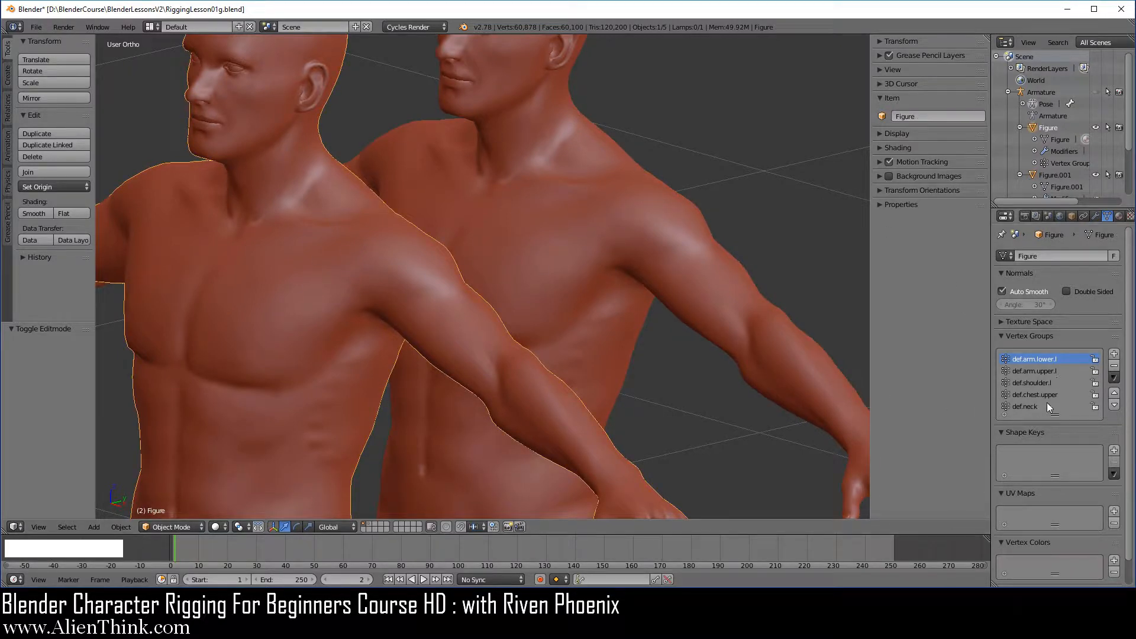
right_click(617, 239)
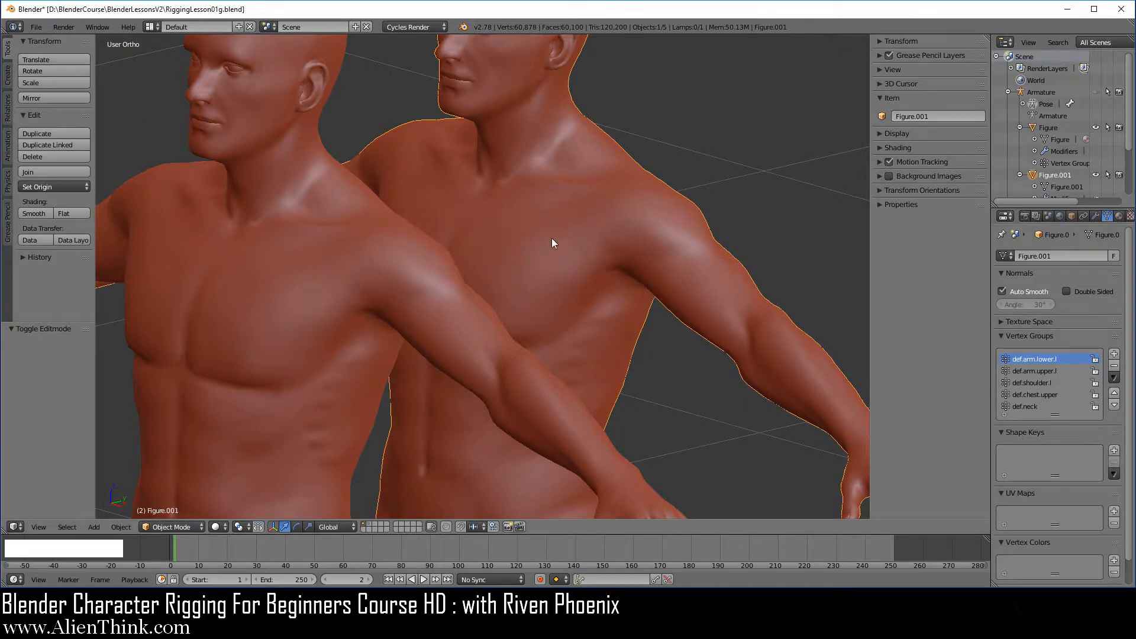
- Reopen the recent file RiggingLesson01g.blend, discarding the unsaved changes
left_click(36, 28)
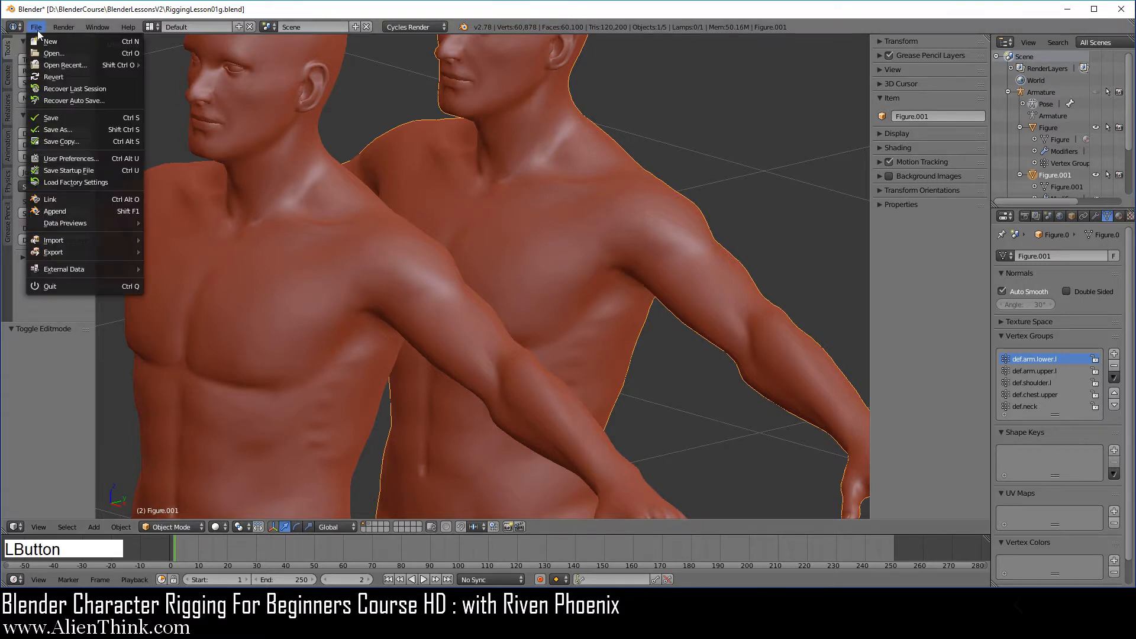
mouse_move(77, 64)
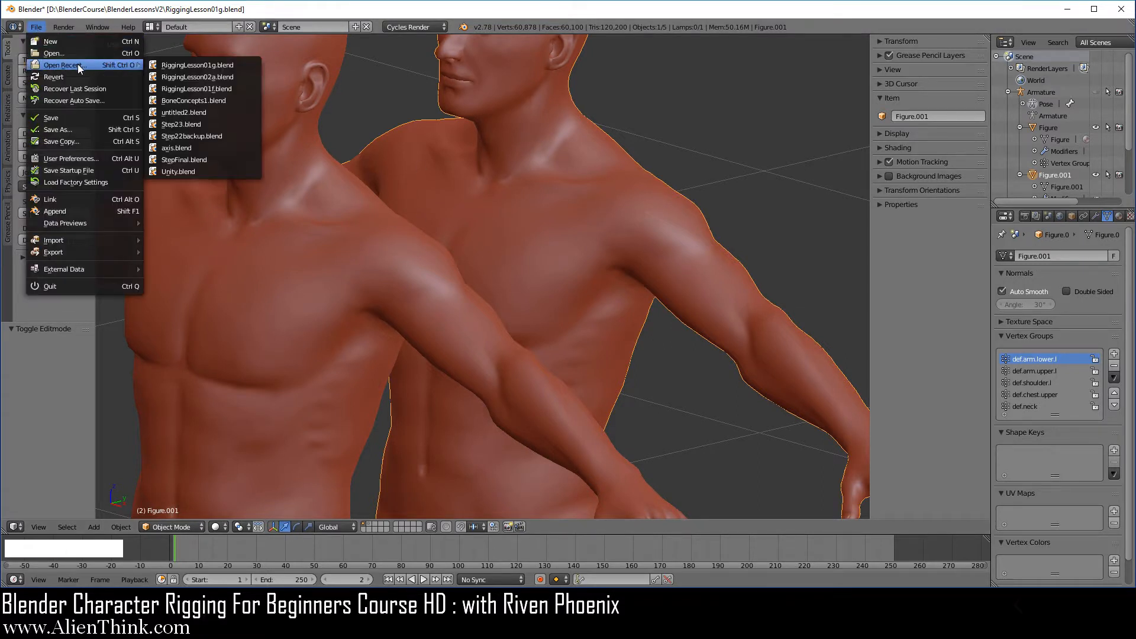
left_click(193, 64)
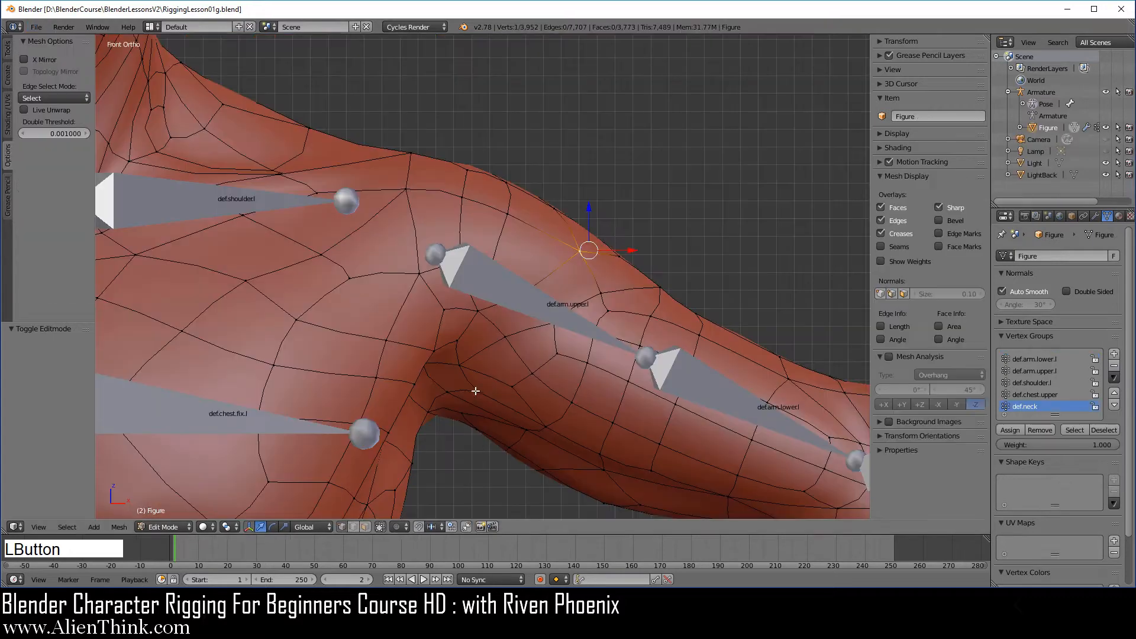